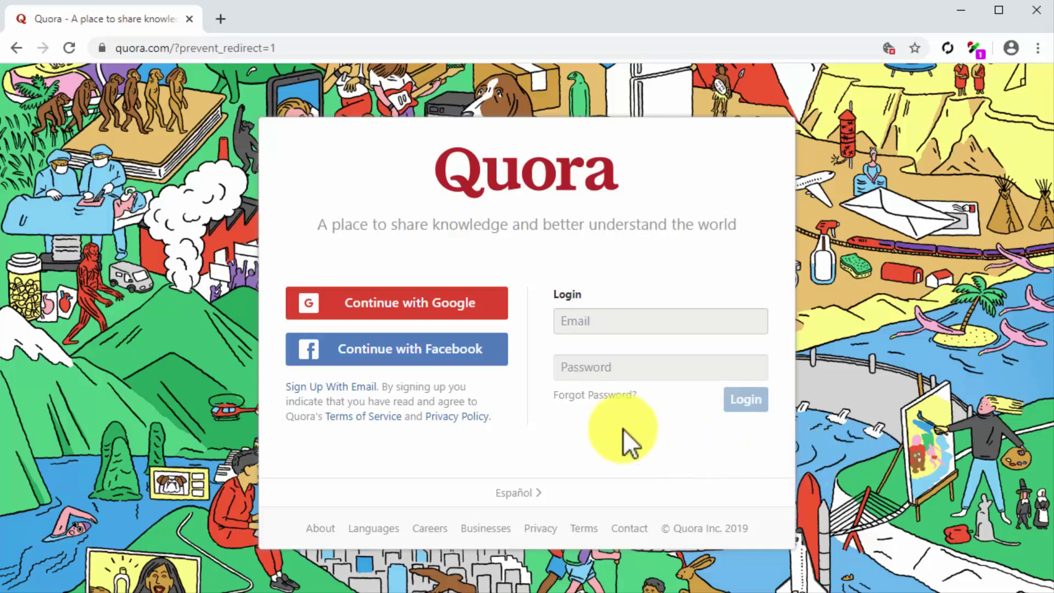
# Sign up by email with the user's first name, last name, email address and password, passing reCAPTCHA
pyautogui.click(373, 392)
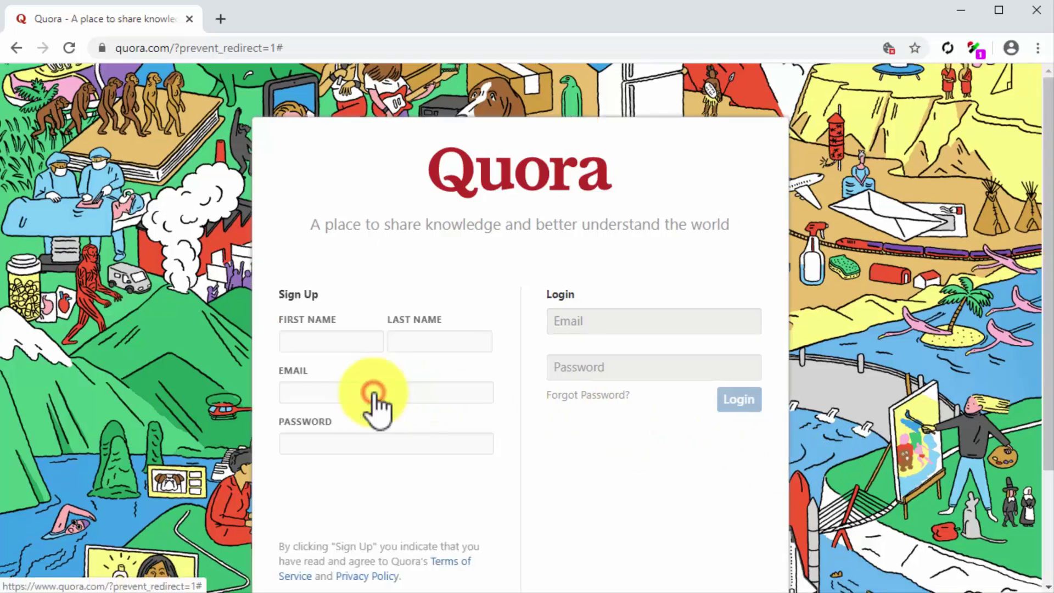
pyautogui.click(352, 341)
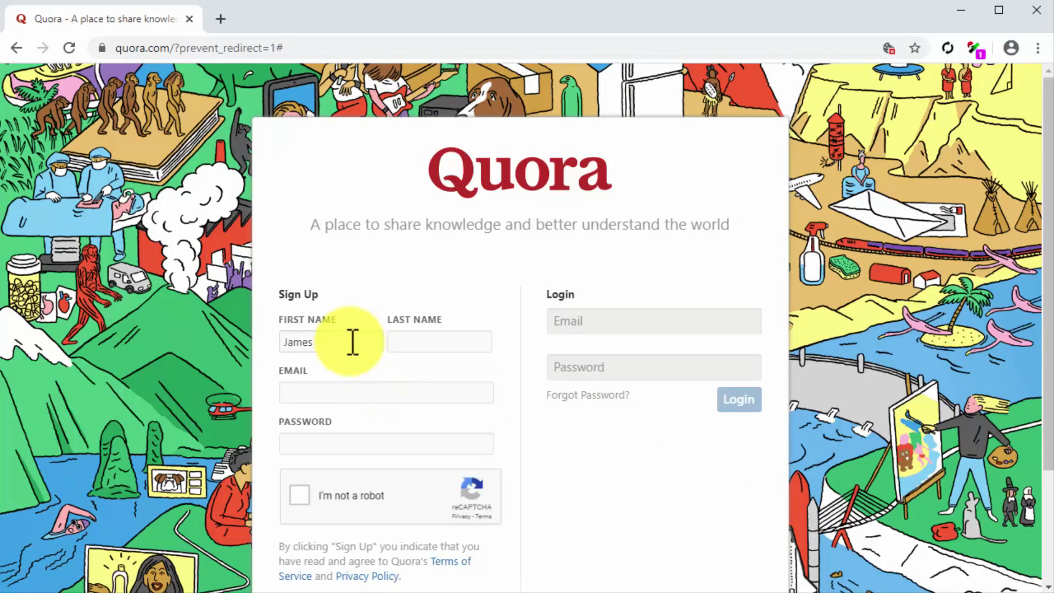
pyautogui.click(405, 340)
pyautogui.click(391, 395)
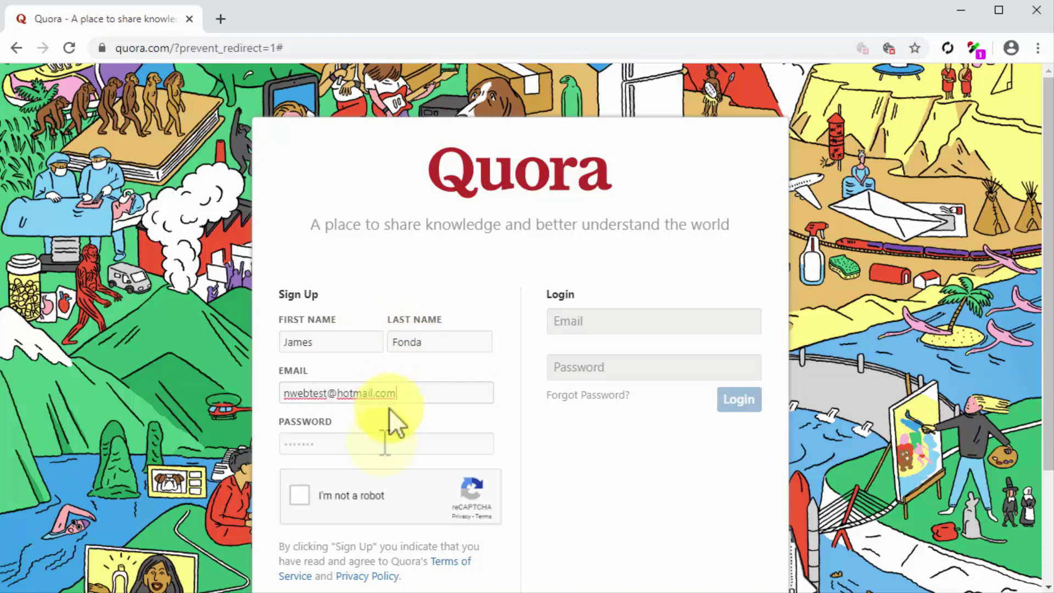
pyautogui.click(384, 442)
pyautogui.write('•••••••')
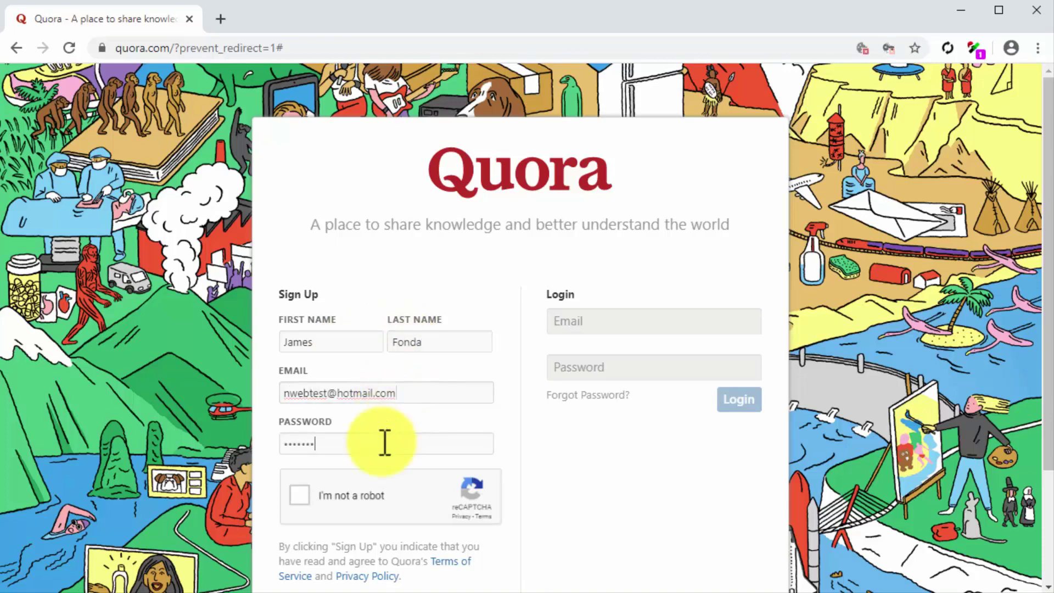
pyautogui.write('••')
pyautogui.click(299, 493)
pyautogui.scroll(-3, 298, 494)
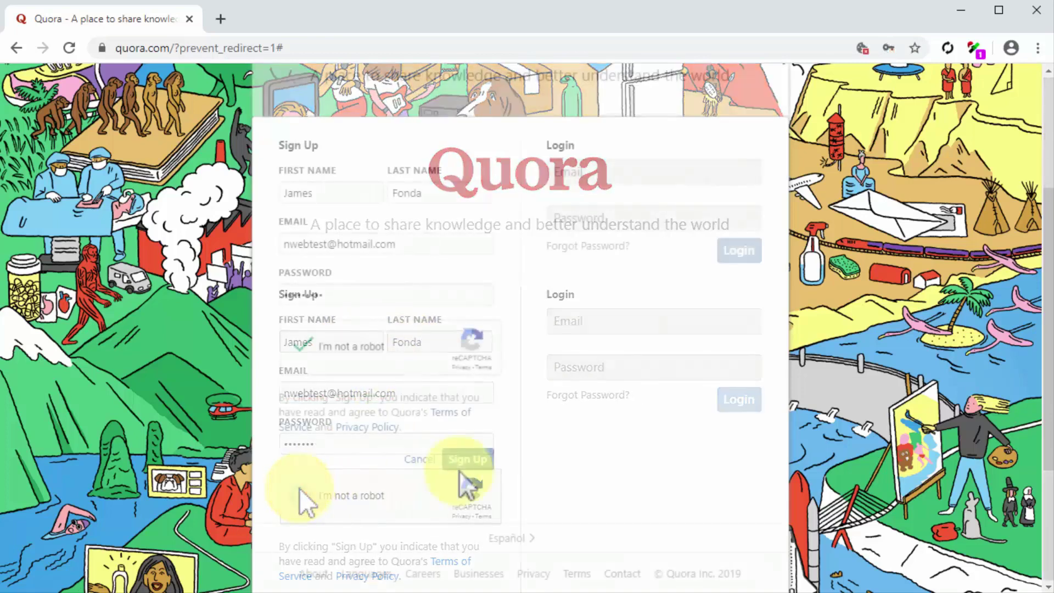
pyautogui.click(466, 461)
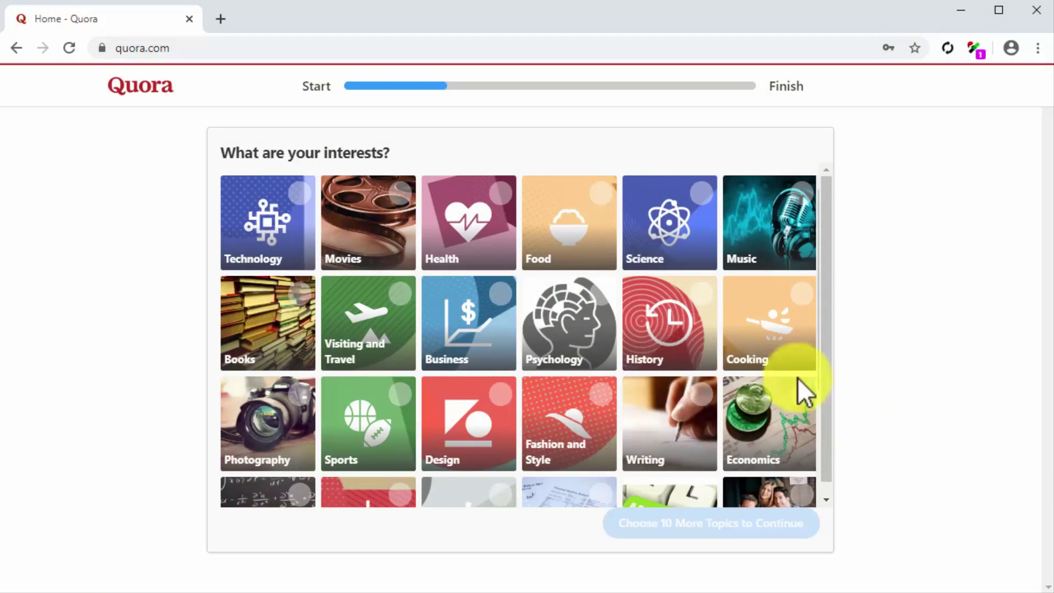
# Pick Health, Food, Cooking, Medical Conditions, Nutrition, Healthy Eating, Fitness, Healthy Living and Web Marketing as interests
pyautogui.click(493, 219)
pyautogui.click(568, 220)
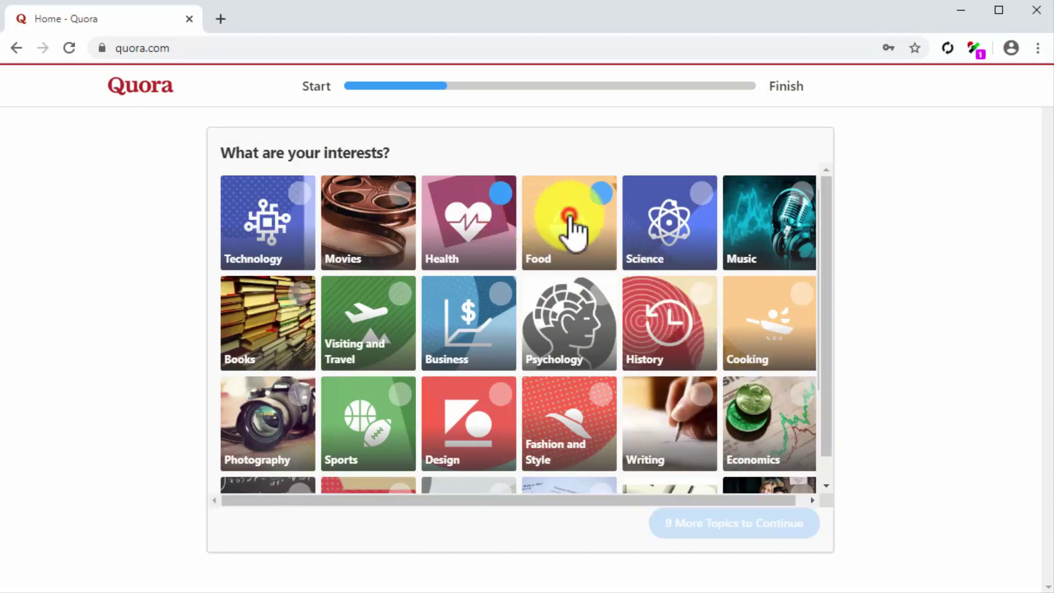
pyautogui.click(768, 330)
pyautogui.scroll(-8, 771, 348)
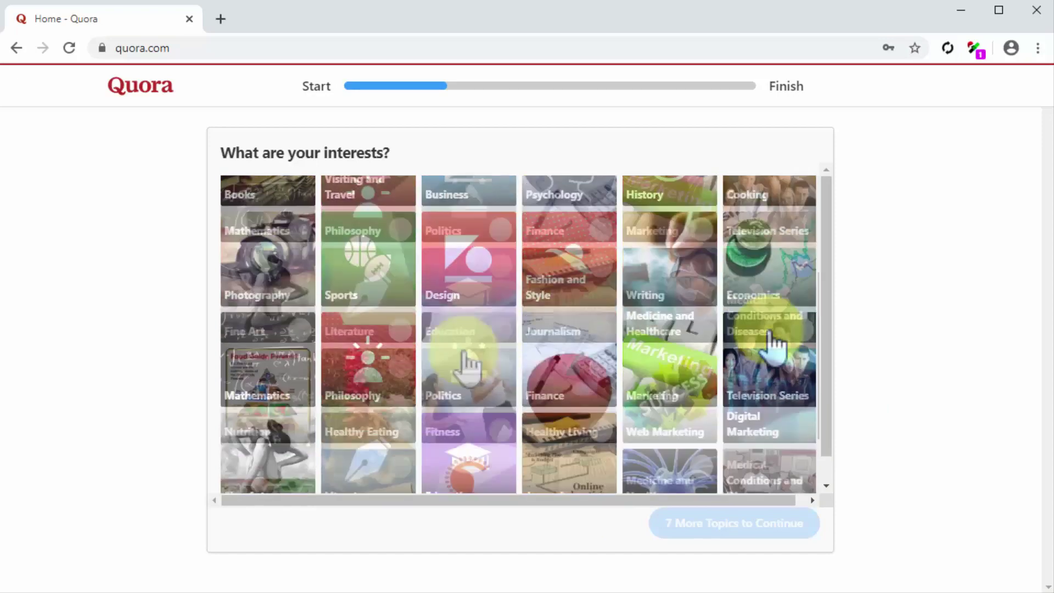
pyautogui.click(771, 323)
pyautogui.click(266, 411)
pyautogui.click(371, 406)
pyautogui.click(471, 404)
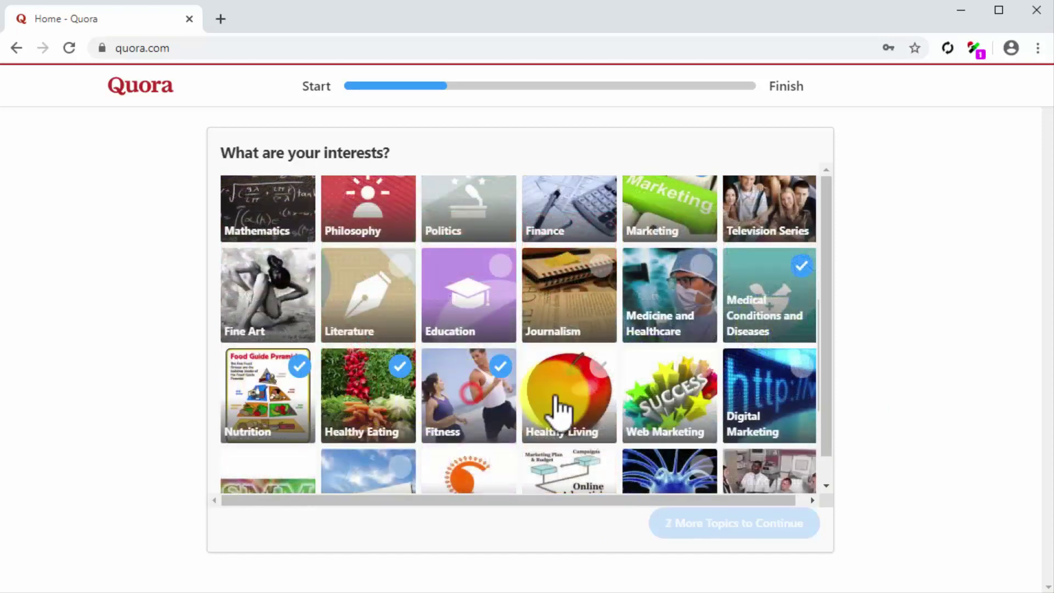
pyautogui.click(555, 411)
pyautogui.click(670, 412)
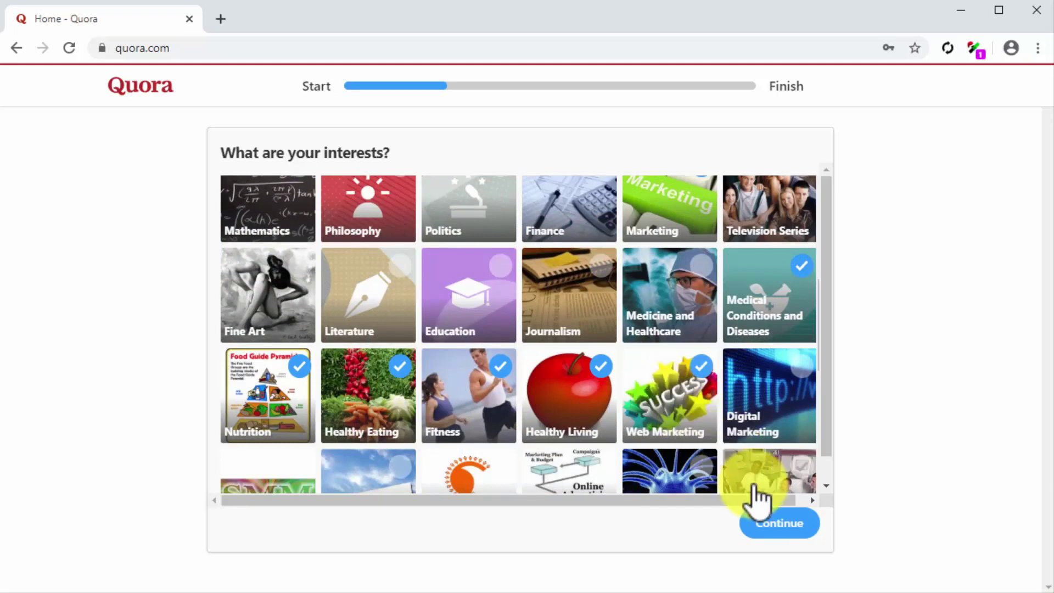
pyautogui.click(781, 522)
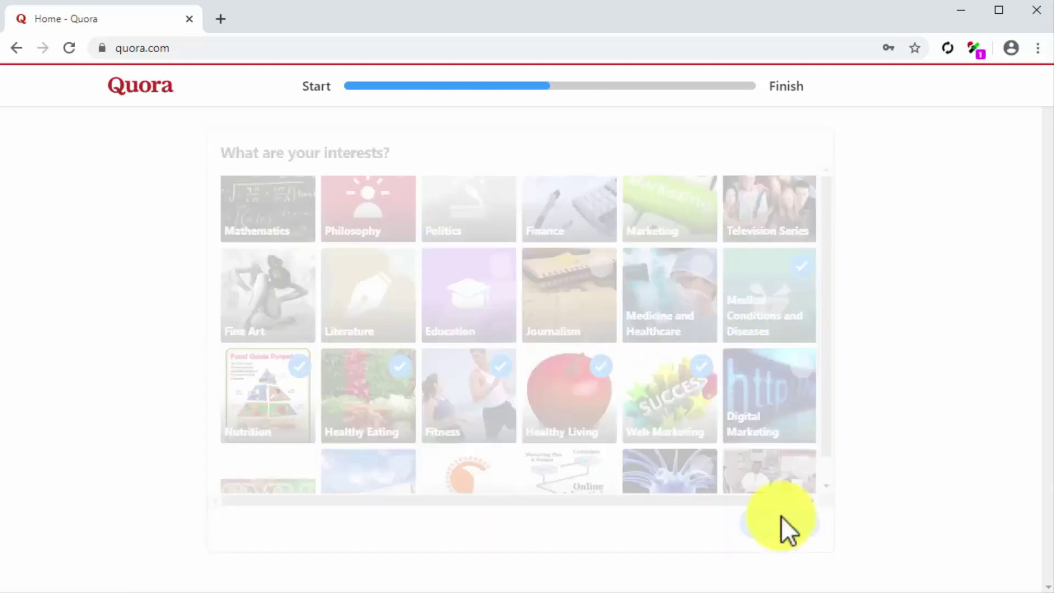
pyautogui.moveTo(723, 248); pyautogui.dragTo(726, 314)
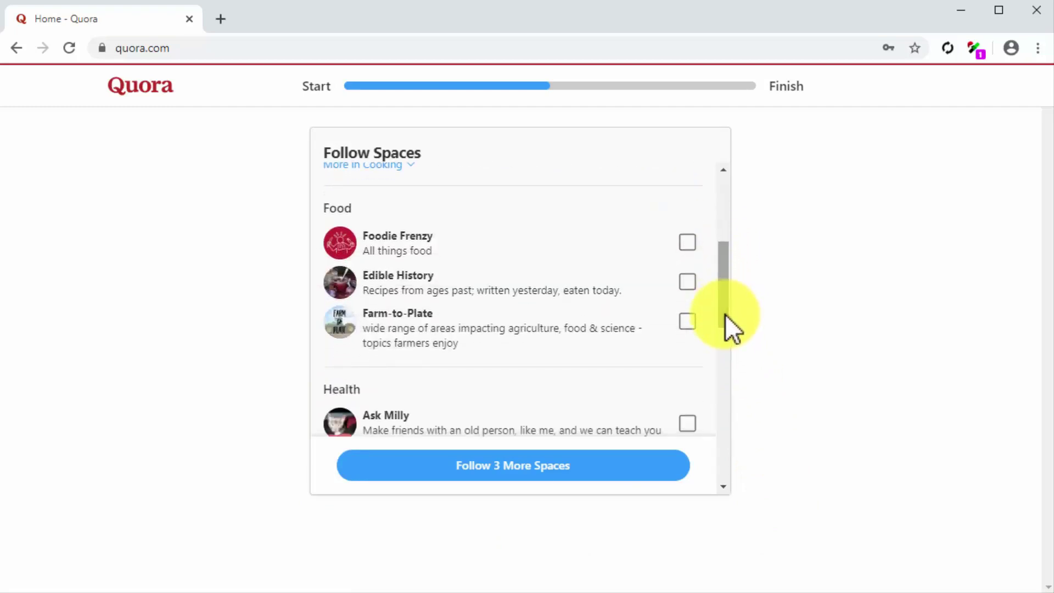
# Follow the Fitness Tips, Marketing & Content and Marketing Pro spaces and go to the next step
pyautogui.moveTo(726, 314); pyautogui.dragTo(719, 367)
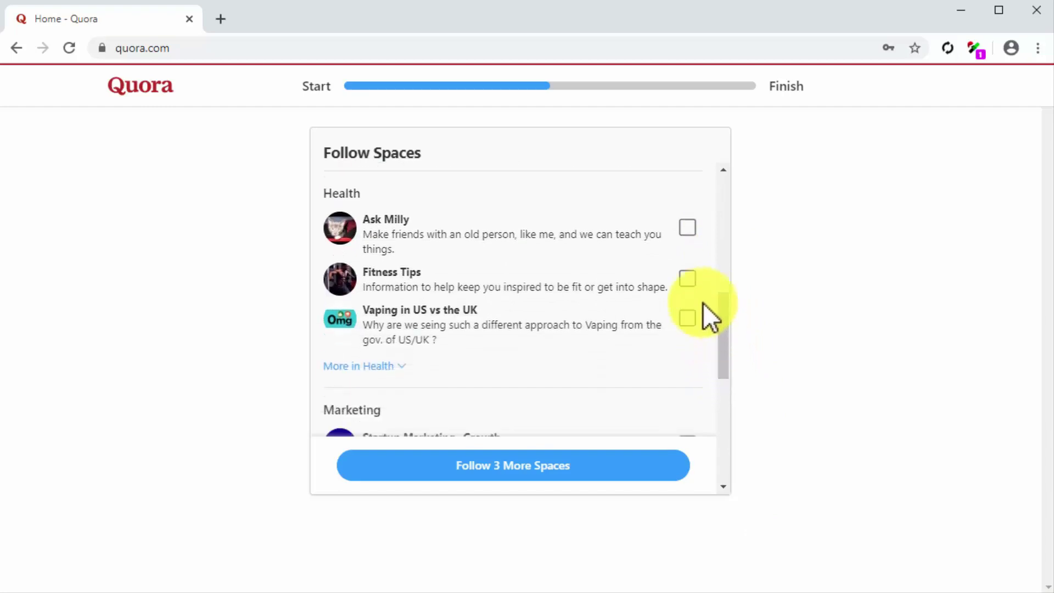
pyautogui.click(690, 279)
pyautogui.moveTo(719, 348); pyautogui.dragTo(723, 403)
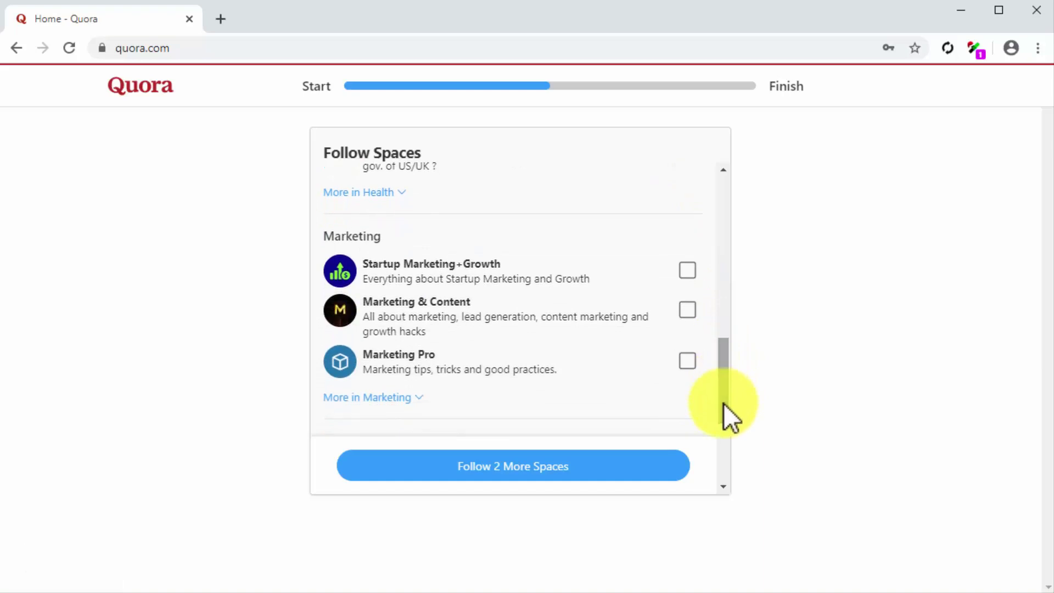
pyautogui.click(688, 311)
pyautogui.click(687, 361)
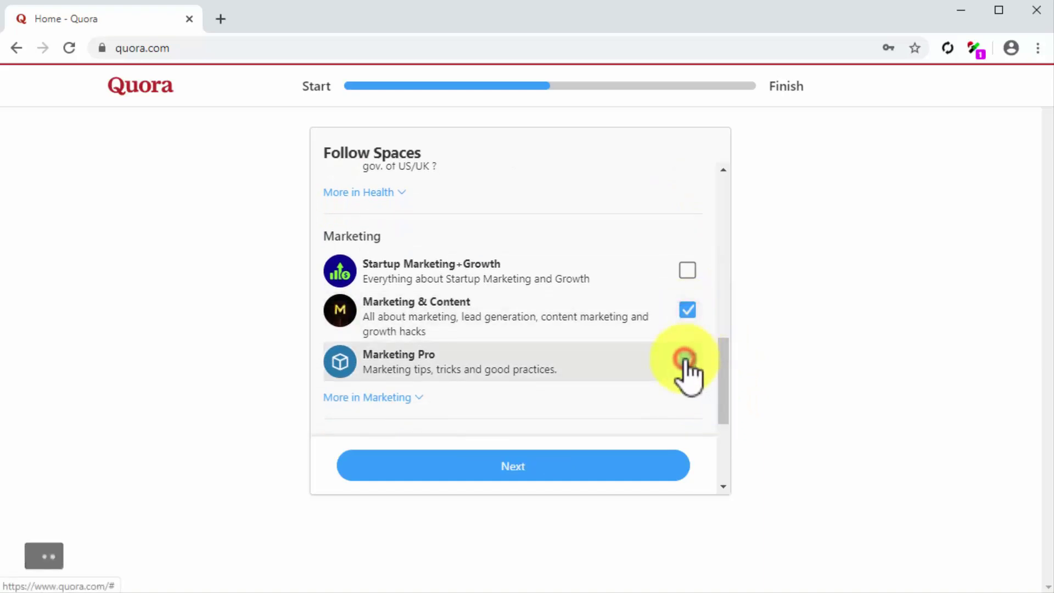
pyautogui.click(638, 465)
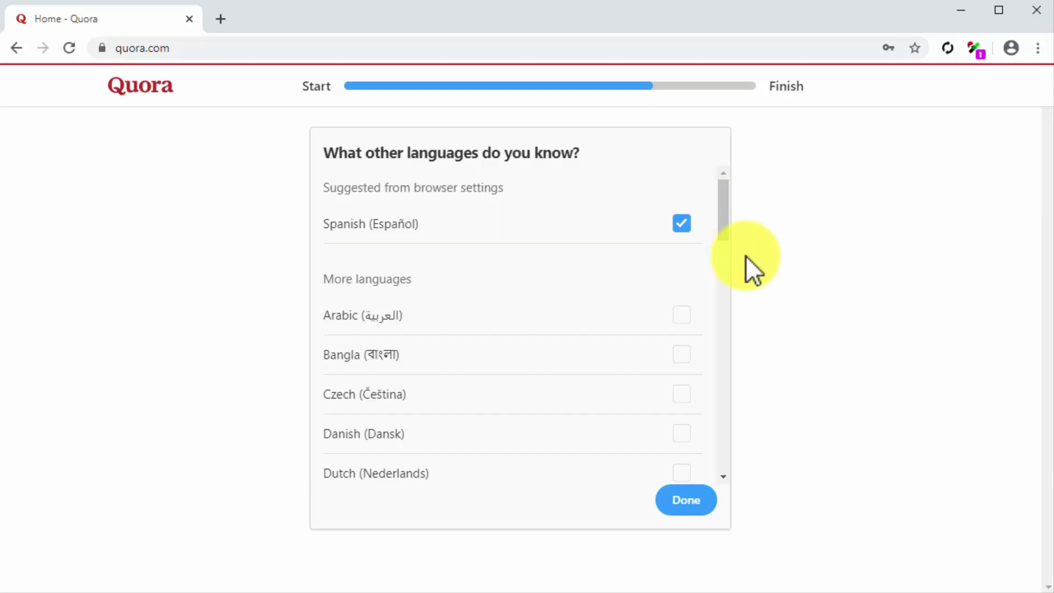
# Keep Spanish checked as a known language and finish onboarding
pyautogui.click(676, 500)
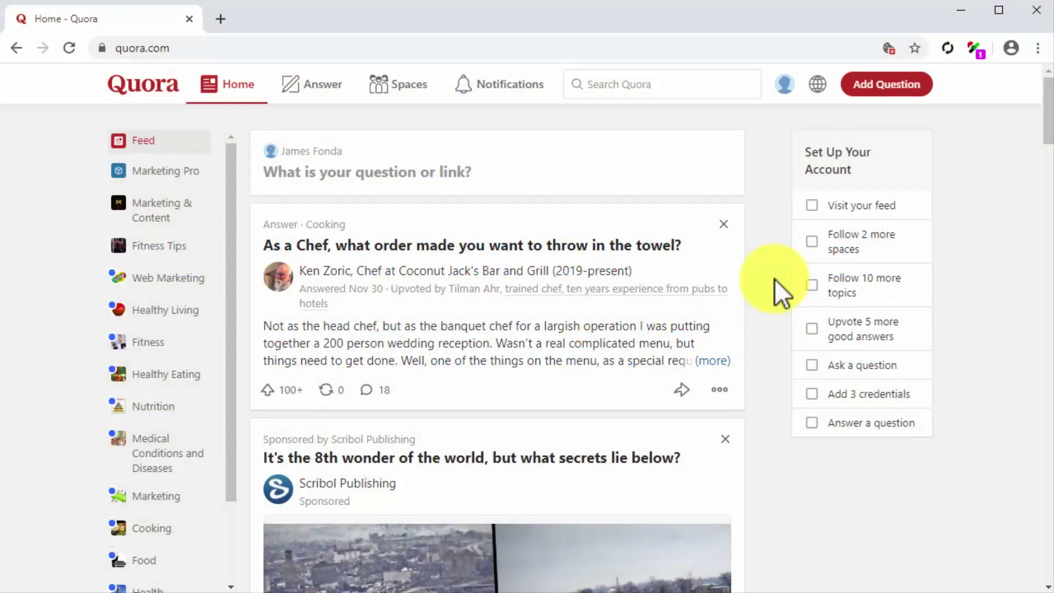
# Go to the account's own profile page from the avatar menu
pyautogui.click(785, 84)
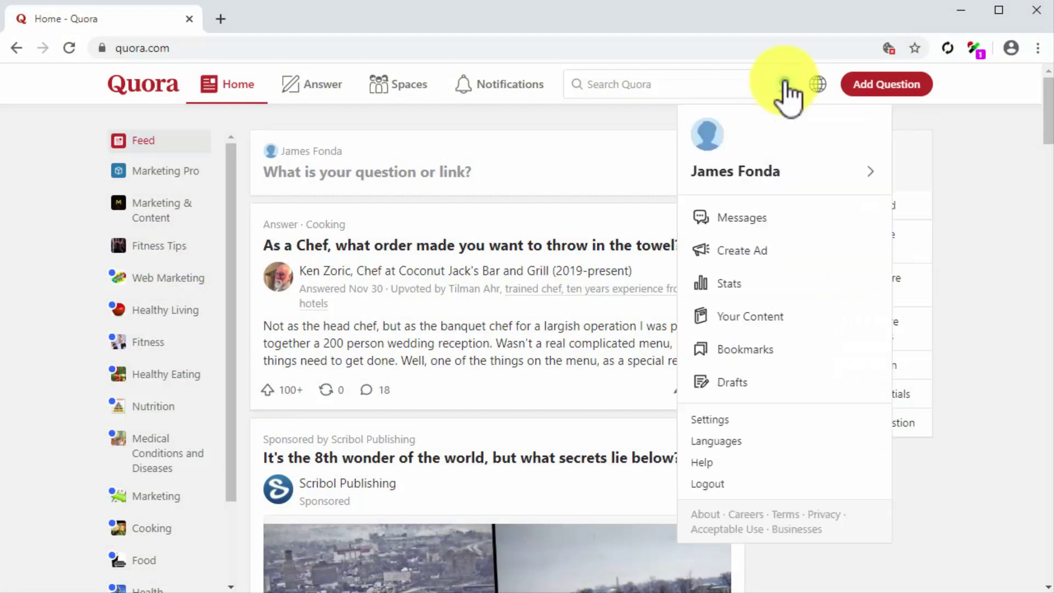
pyautogui.click(765, 167)
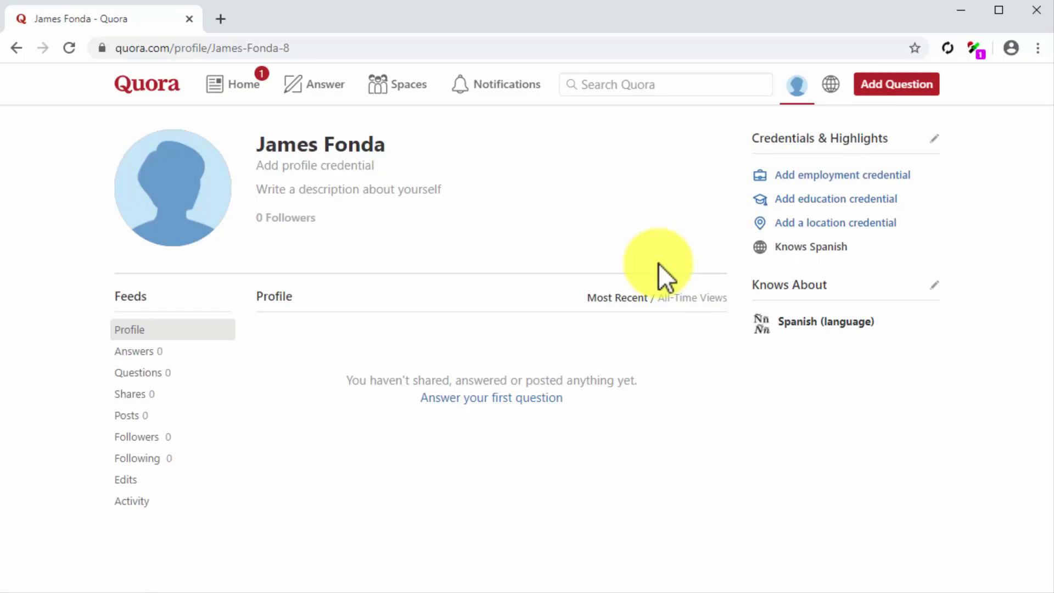
# Upload a profile photo of a smiling man in headphones, then begin adding a profile credential
pyautogui.click(181, 203)
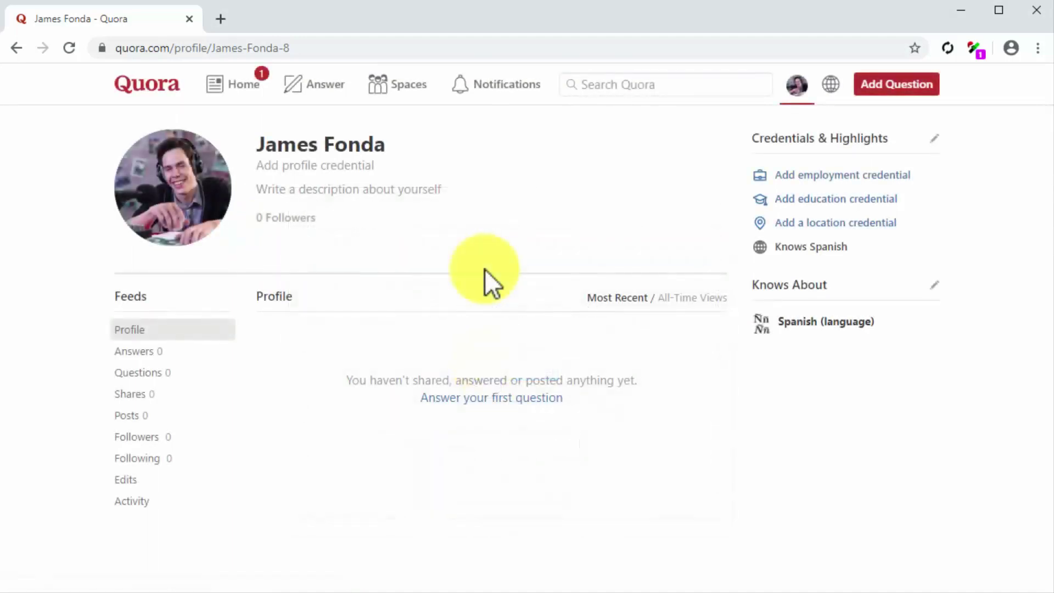
pyautogui.click(337, 166)
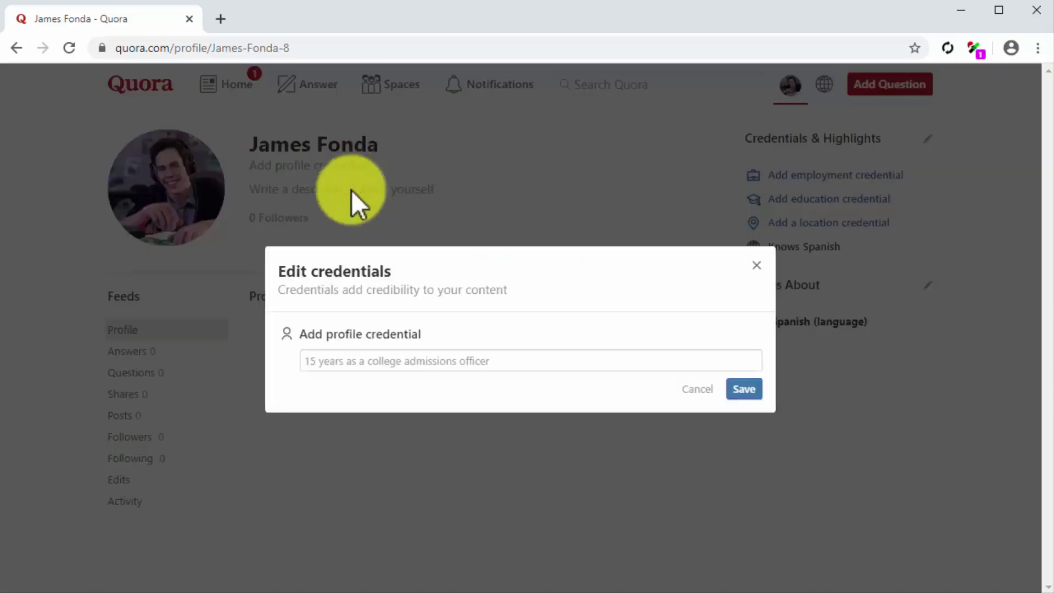
# Set the profile credential to 'Content Marketer at Diabetes Care Made Easy'
pyautogui.click(458, 358)
pyautogui.hotkey('ctrl', 'v')
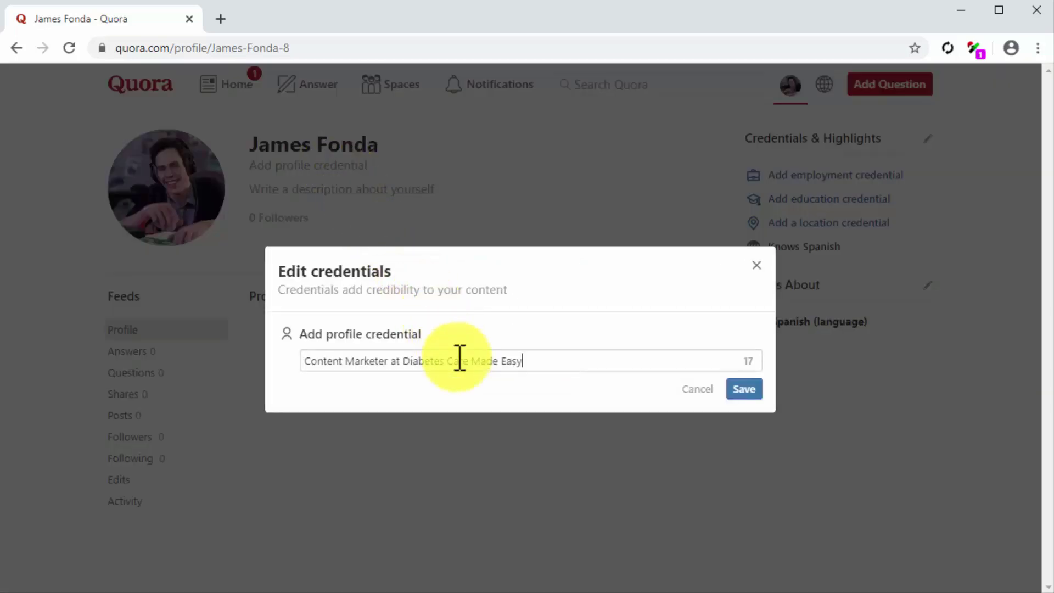
pyautogui.click(749, 387)
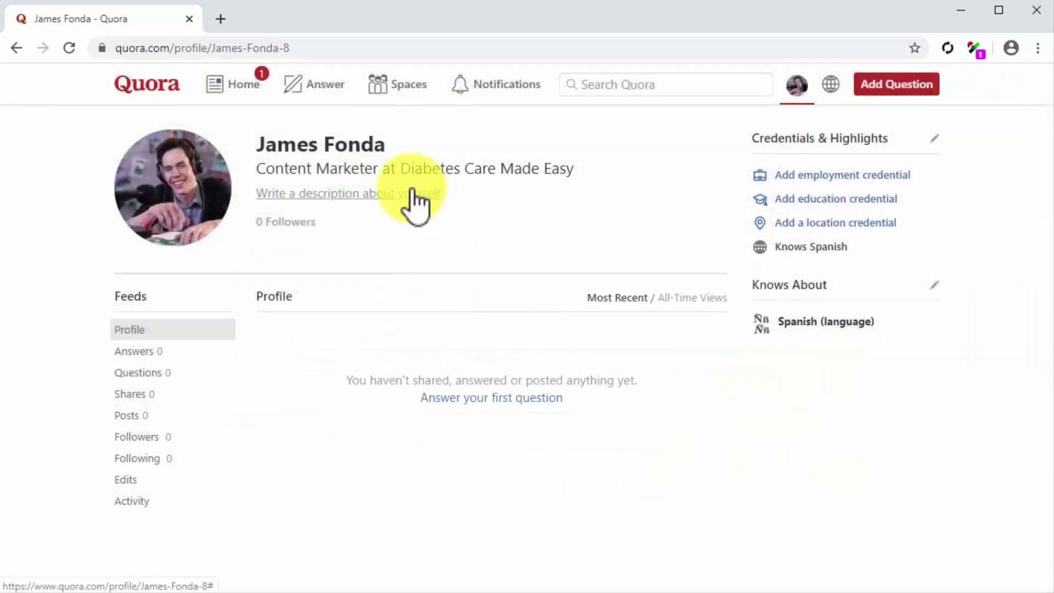
pyautogui.click(413, 192)
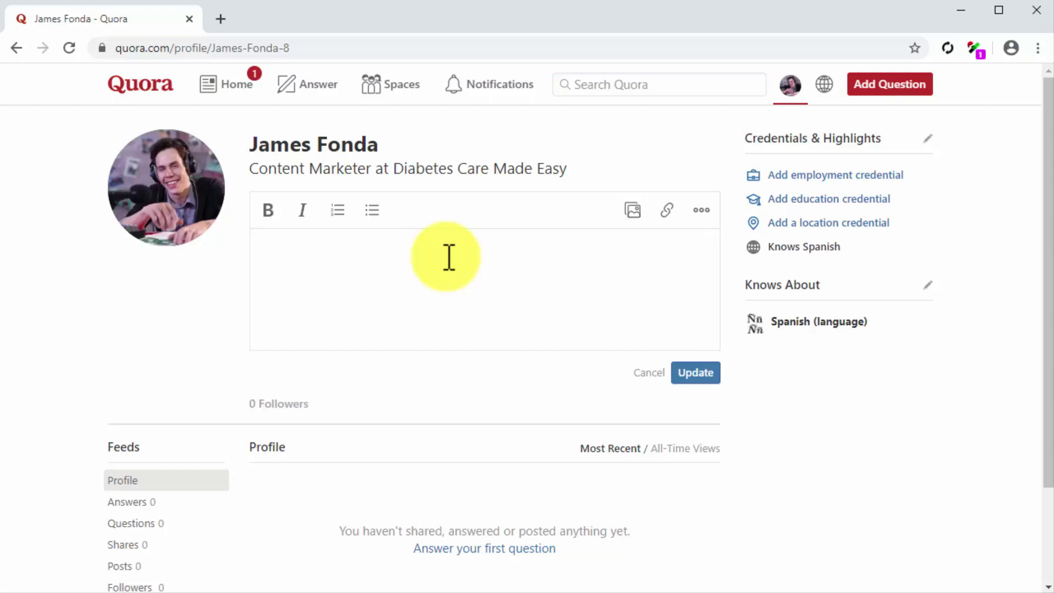
# Write a bio about health-focused content marketing and product reviews, with a footnoted Twitter link, and save it
pyautogui.write('James pro')
pyautogui.write('duces and oversees health-focused content marketing campaigns and curates product reviews for diabetes type 2 patients.')
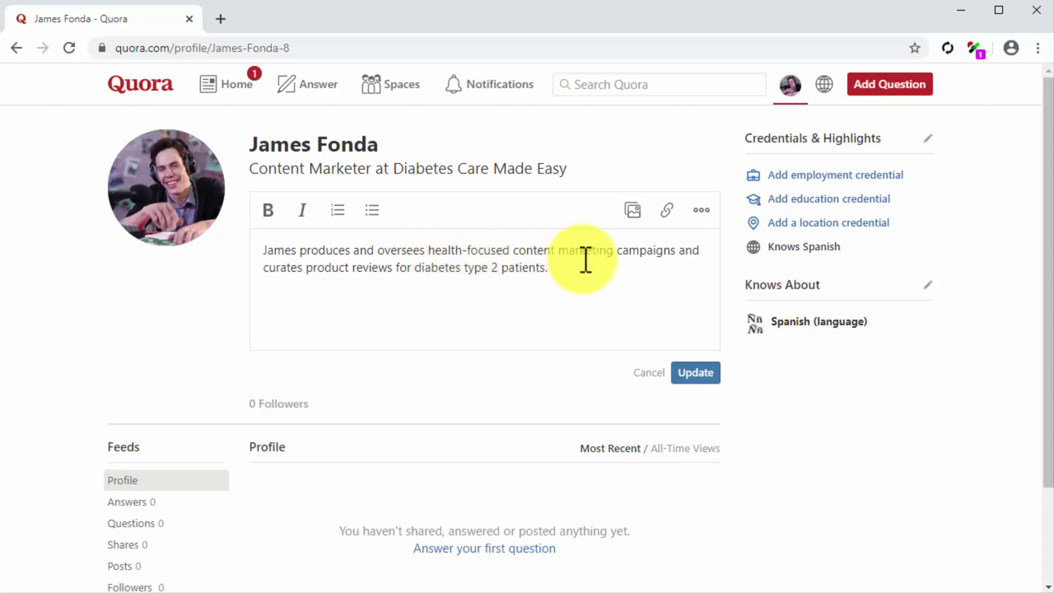
pyautogui.click(667, 213)
pyautogui.write('https://twitter.com/diabetescaremad')
pyautogui.click(623, 208)
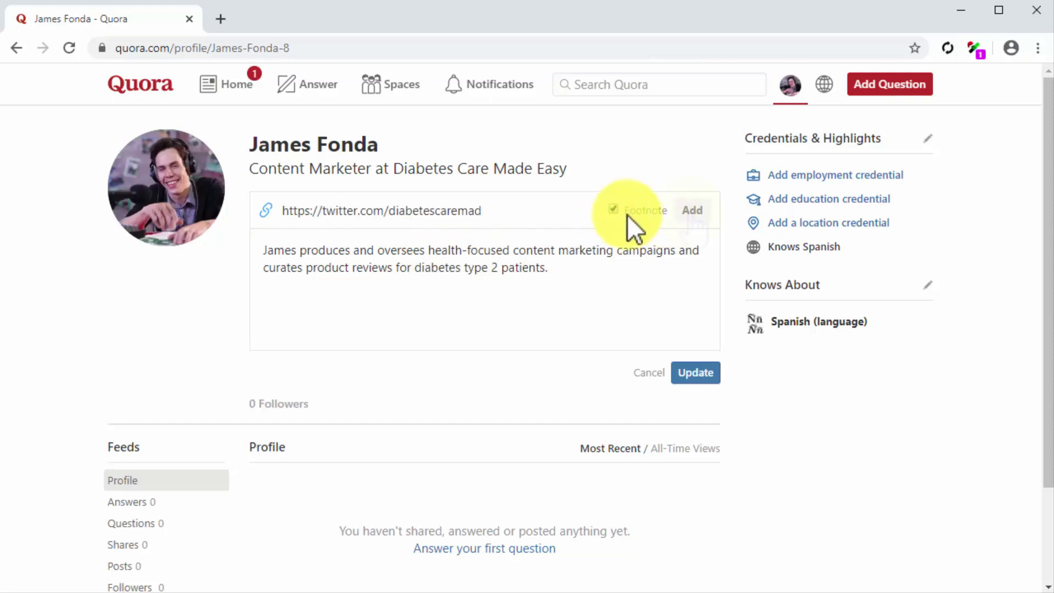
pyautogui.click(690, 212)
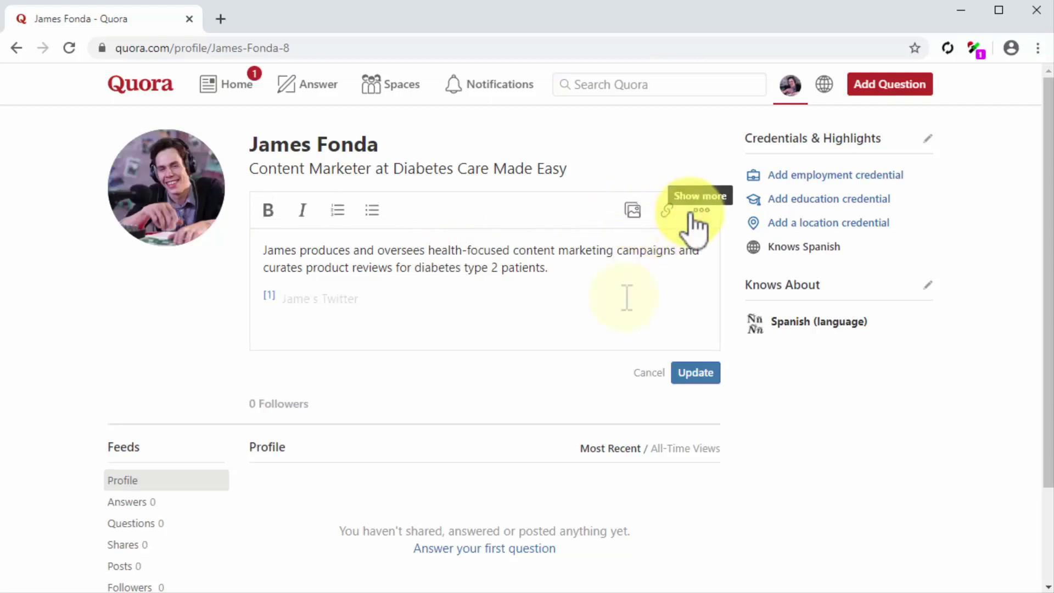
pyautogui.click(689, 375)
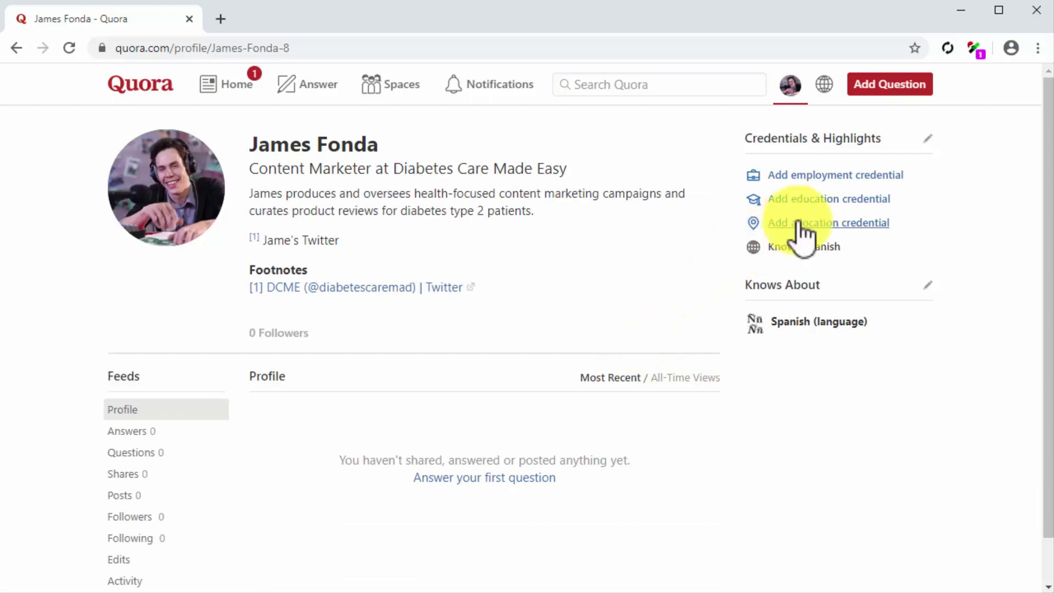
pyautogui.click(858, 177)
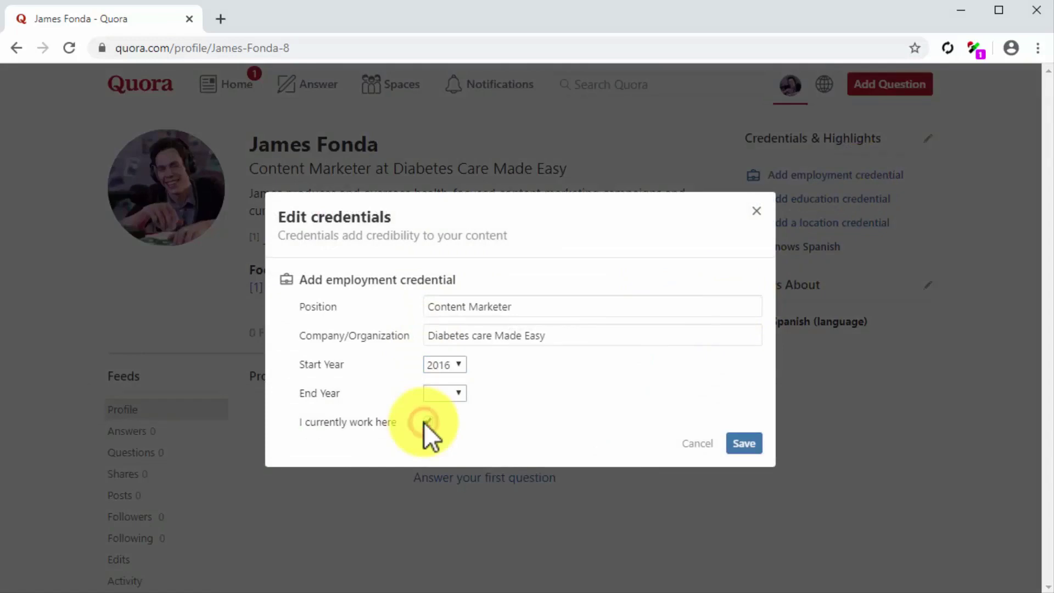
# Save the Content Marketer employment, CIDIG Marketing Institute education and Doral, FL location credentials
pyautogui.click(738, 444)
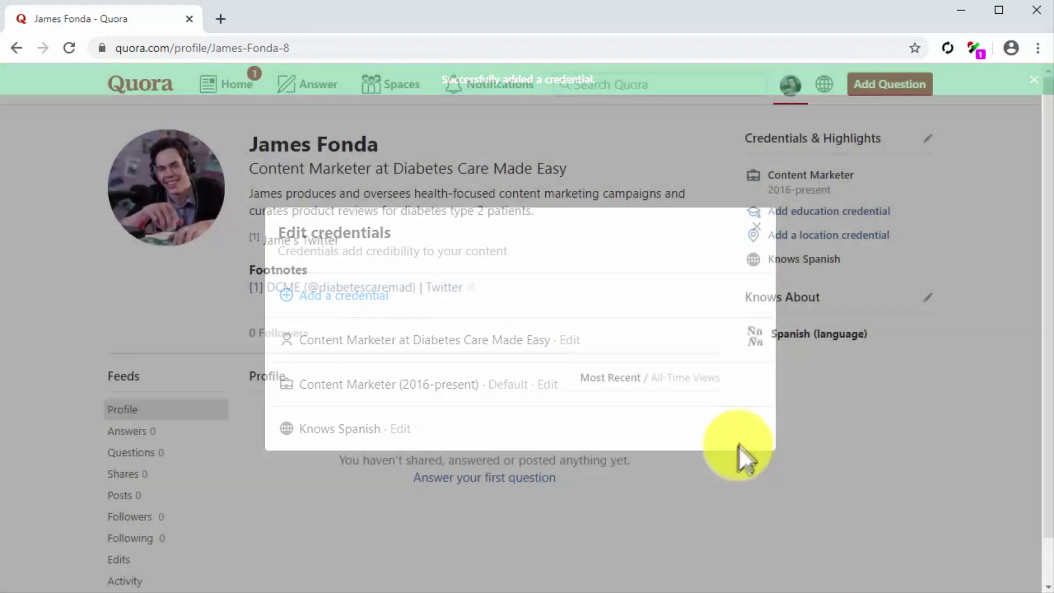
pyautogui.click(831, 213)
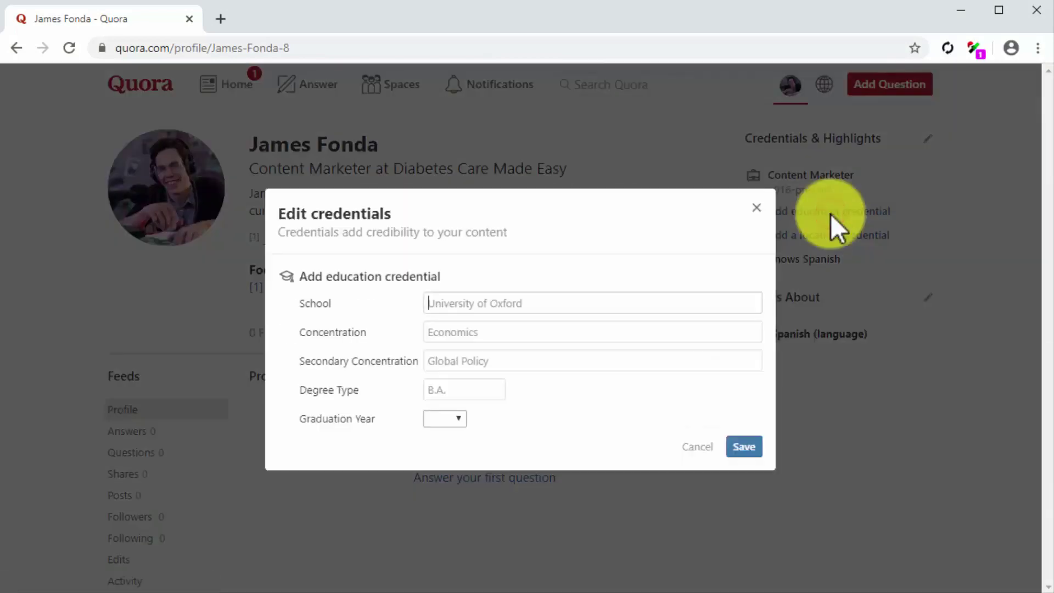
pyautogui.write('CIDIG Marketing Institute')
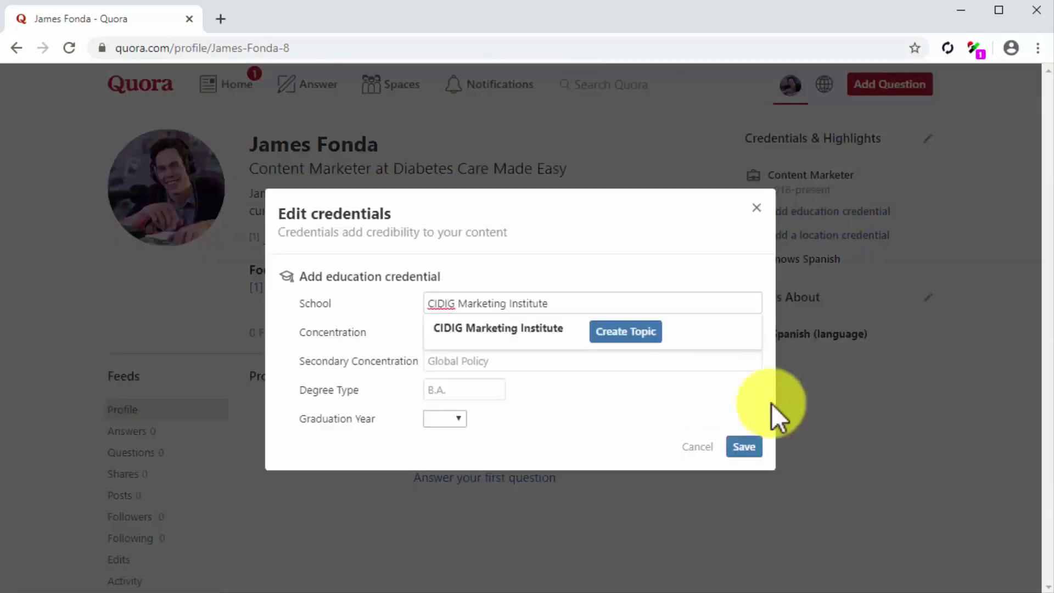
pyautogui.click(747, 444)
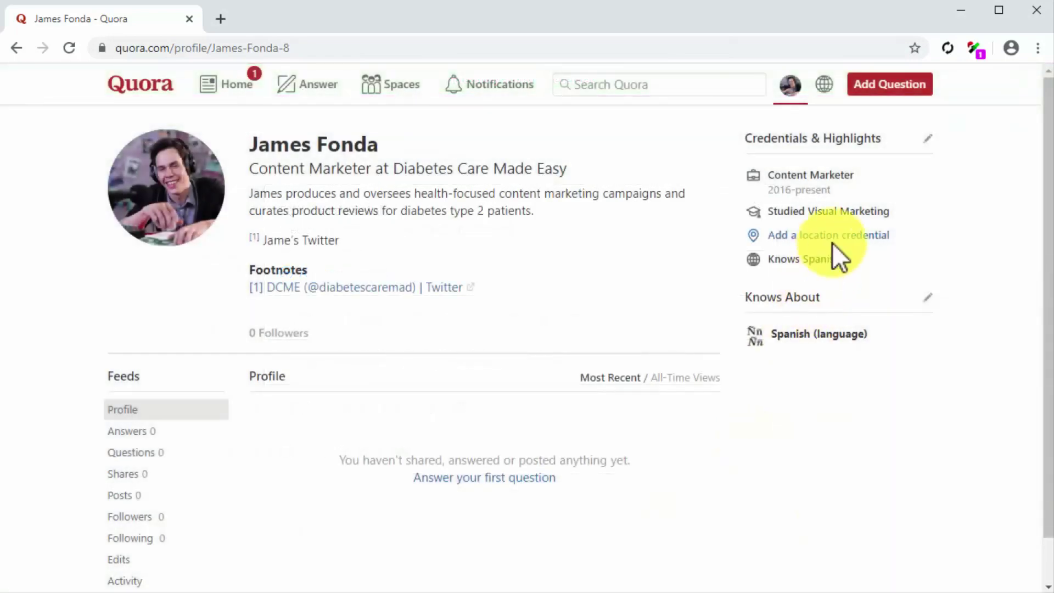
pyautogui.click(837, 235)
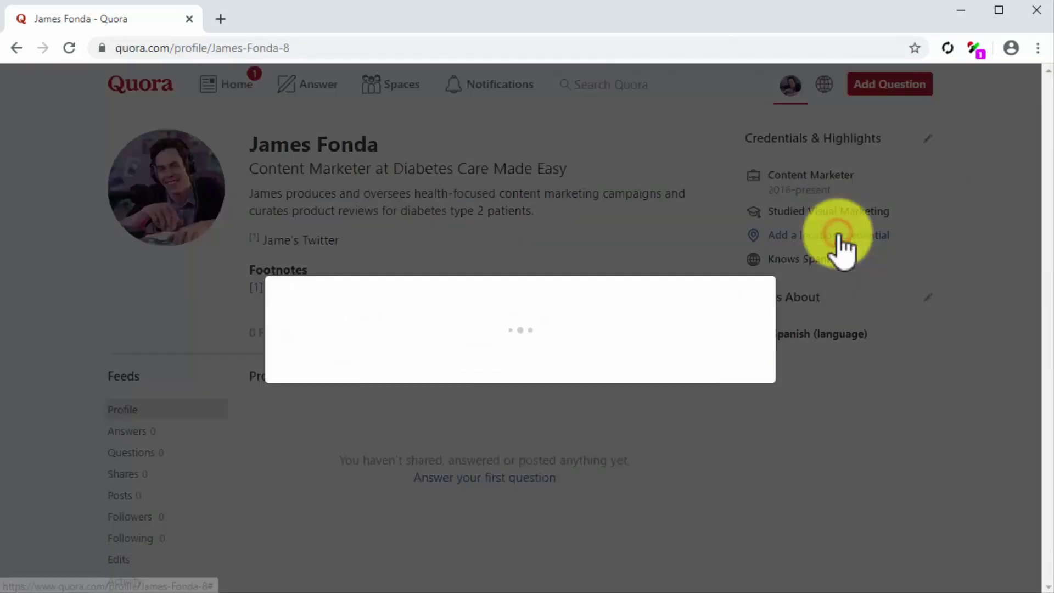
pyautogui.write('Doral, FL')
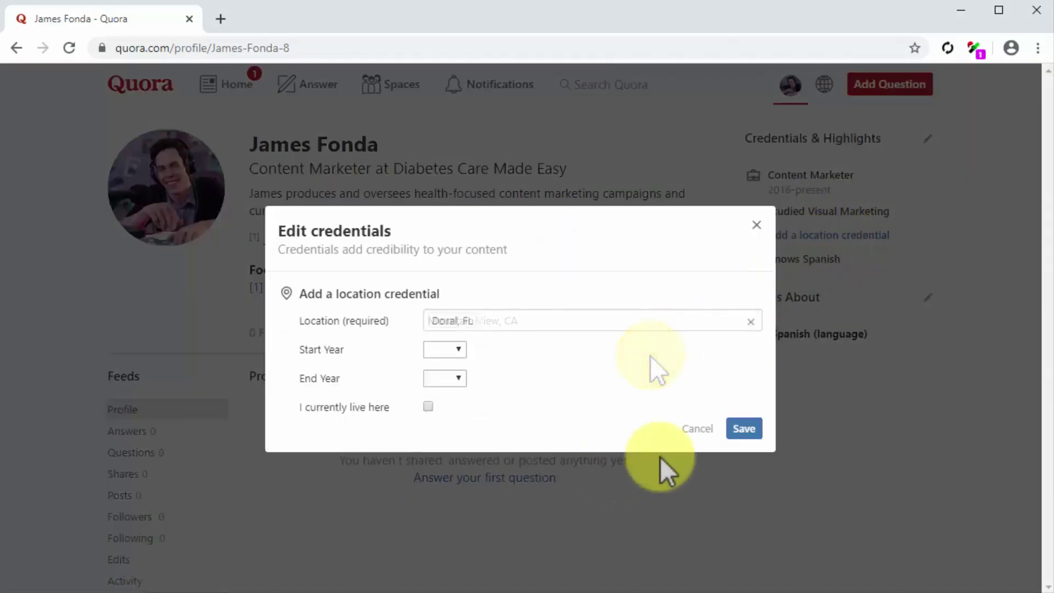
pyautogui.click(742, 429)
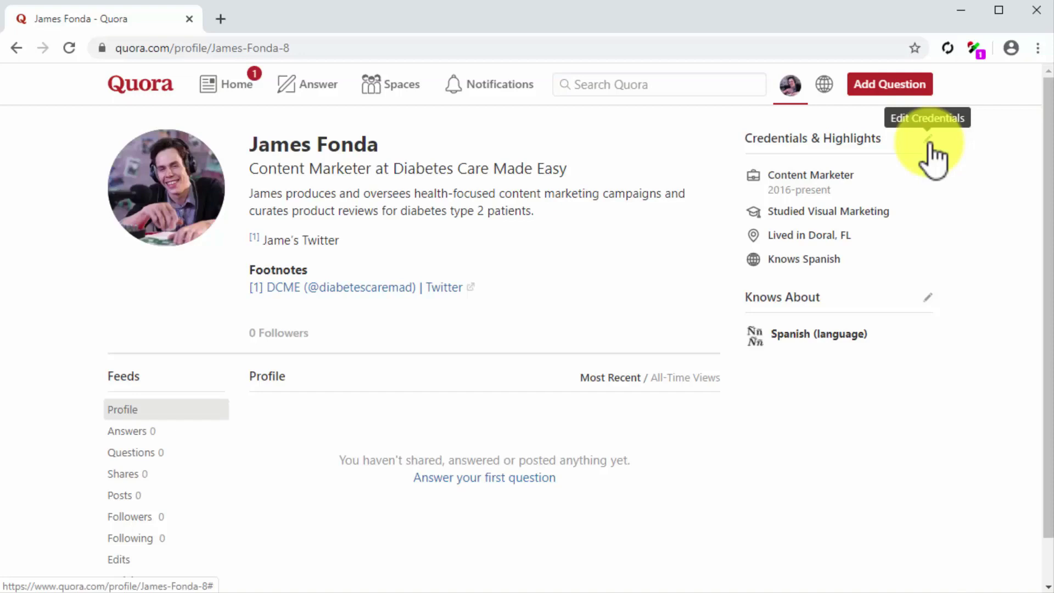
pyautogui.click(927, 297)
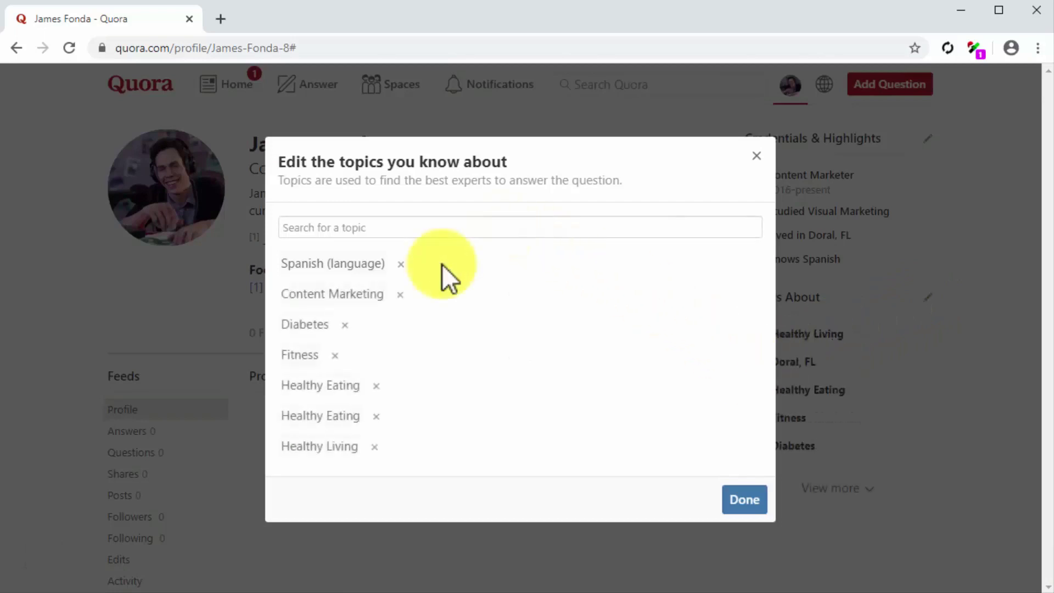
# Save Content Marketing, Diabetes, Fitness, Healthy Eating and Healthy Living as known topics, then view suggested questions
pyautogui.click(731, 504)
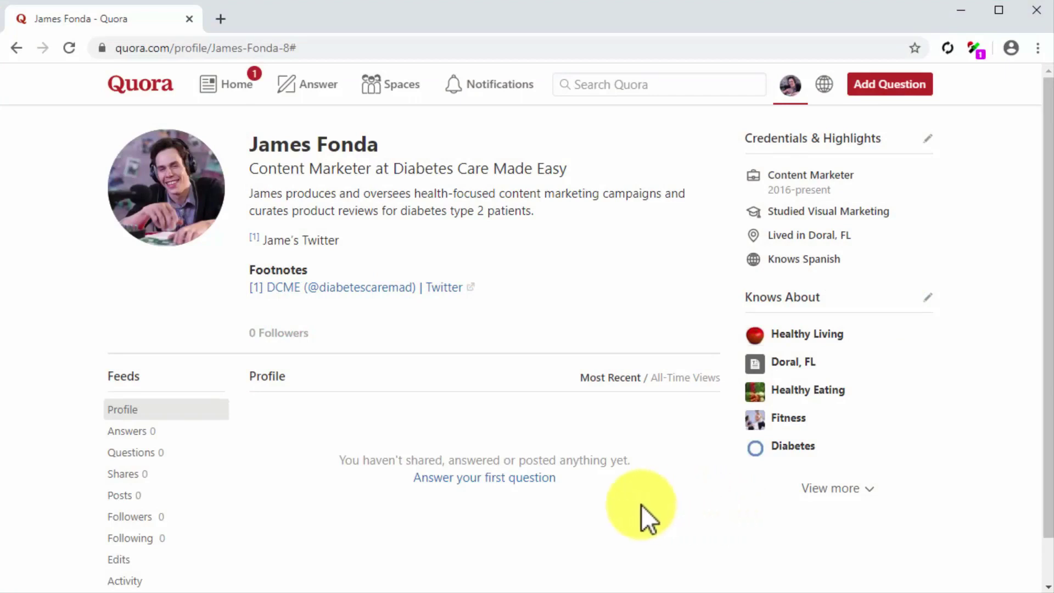
pyautogui.click(526, 483)
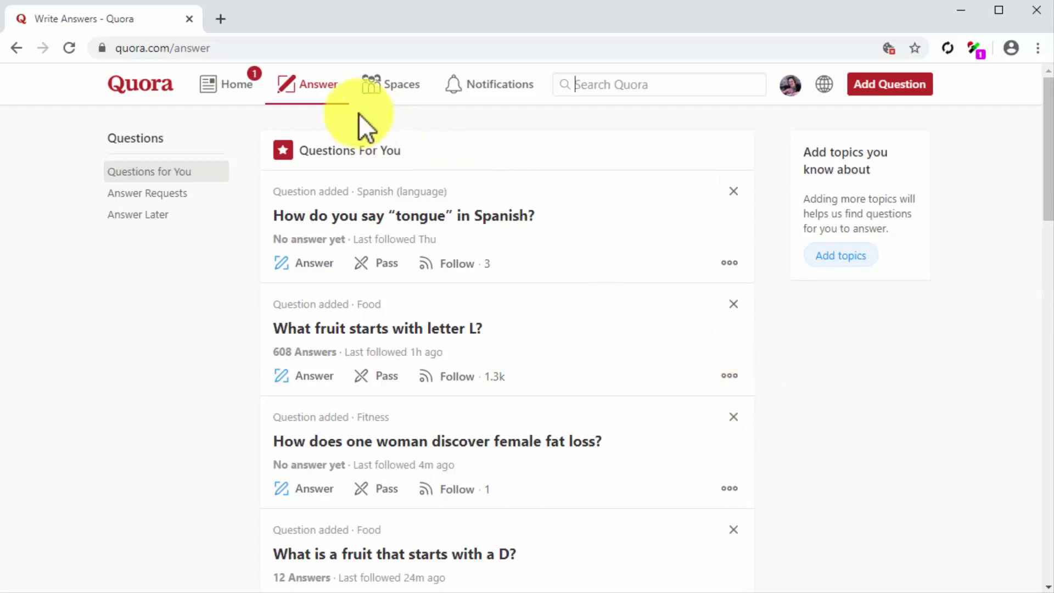
# Show the Answer tab's list of questions suggested for answering
pyautogui.click(325, 96)
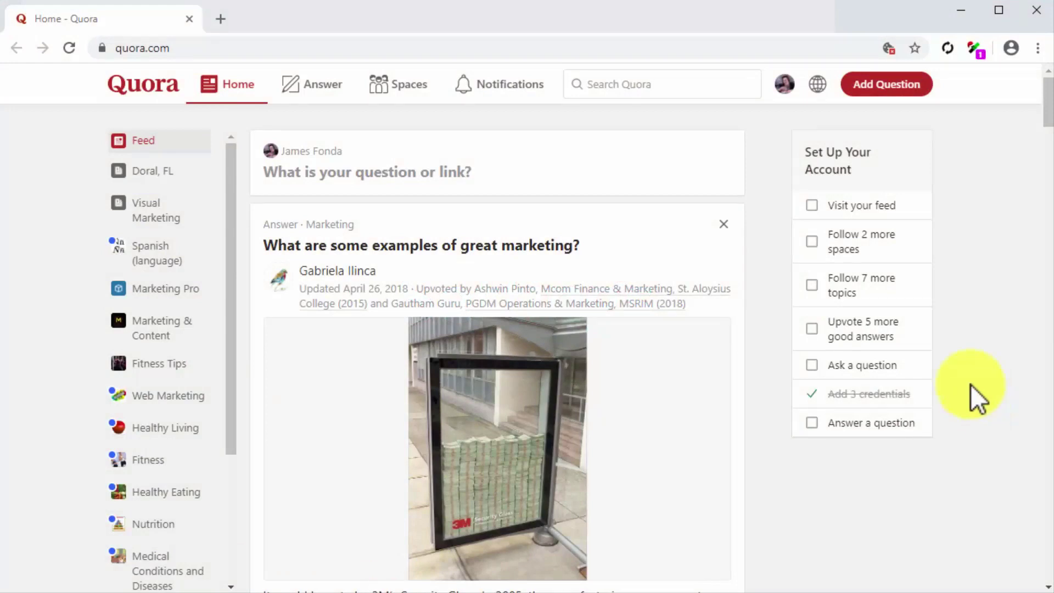
# Go to Settings from the profile avatar's account menu
pyautogui.click(784, 84)
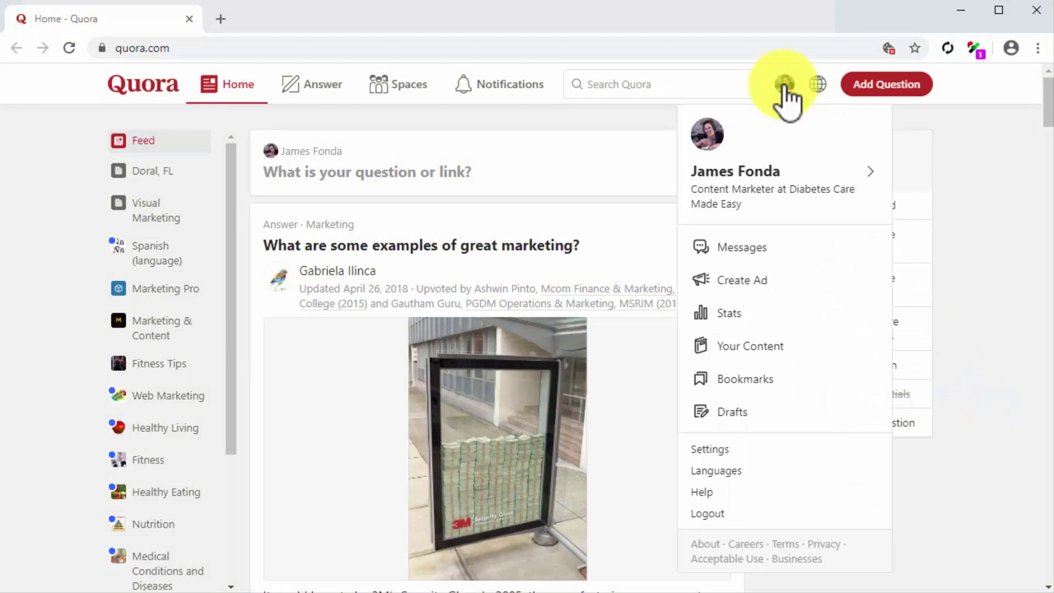
pyautogui.click(814, 443)
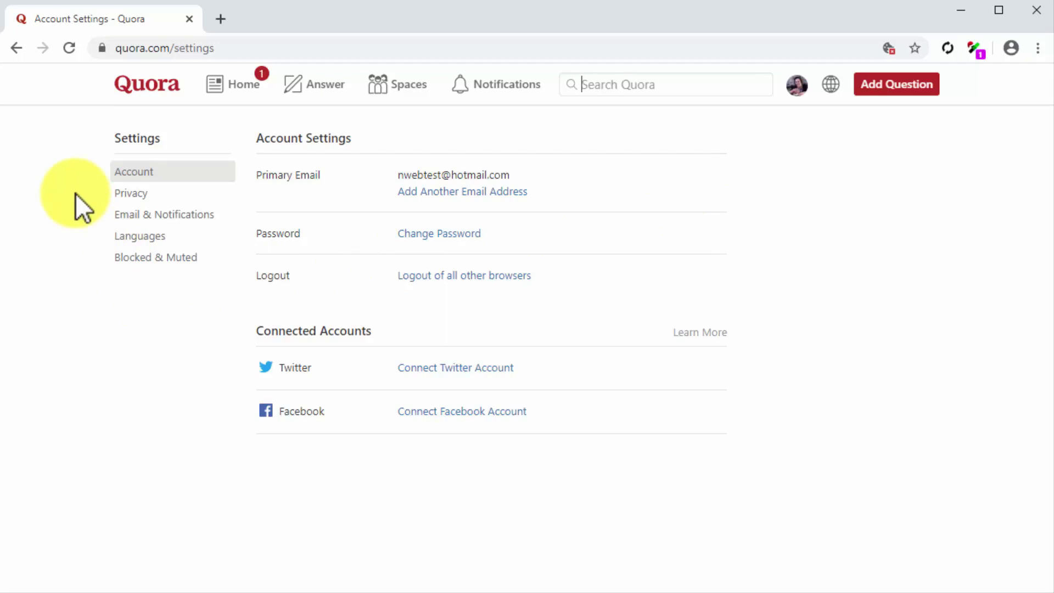
# Allow anyone on Quora to send you messages in Privacy settings, then go to Email & Notifications
pyautogui.click(151, 196)
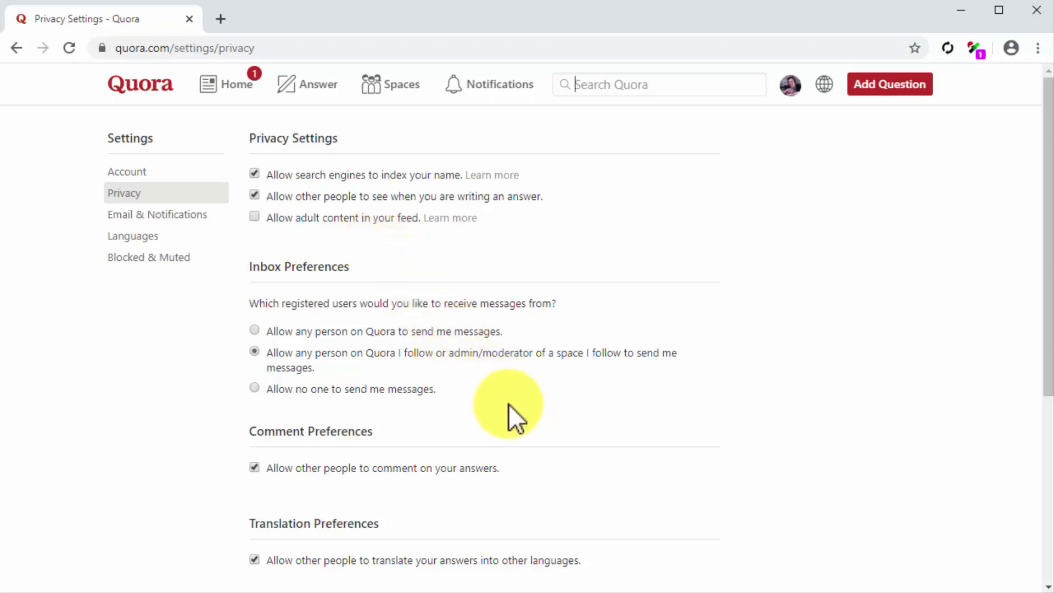
pyautogui.click(255, 331)
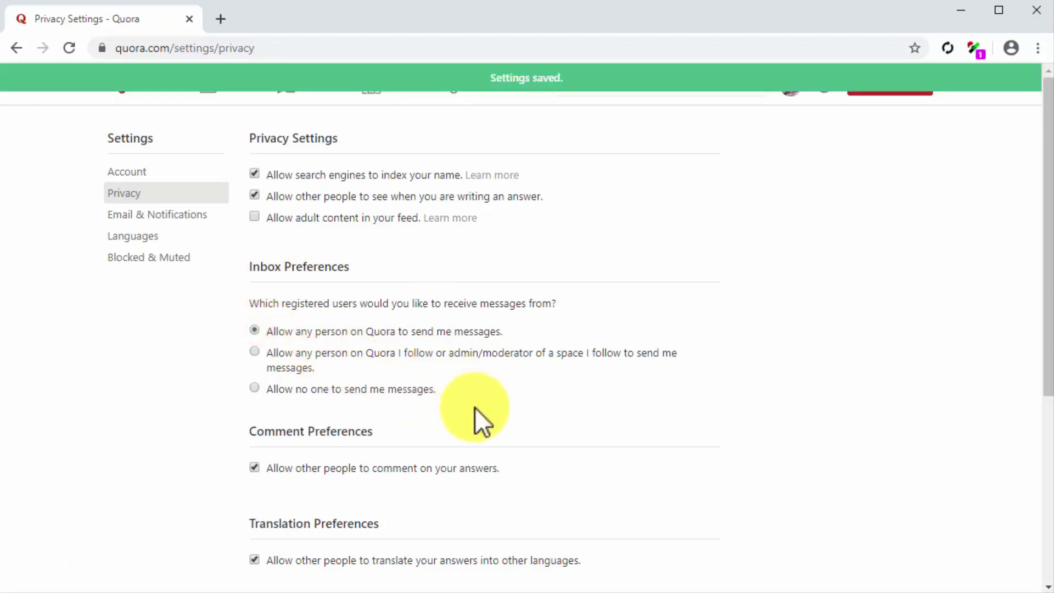
pyautogui.scroll(-3, 475, 408)
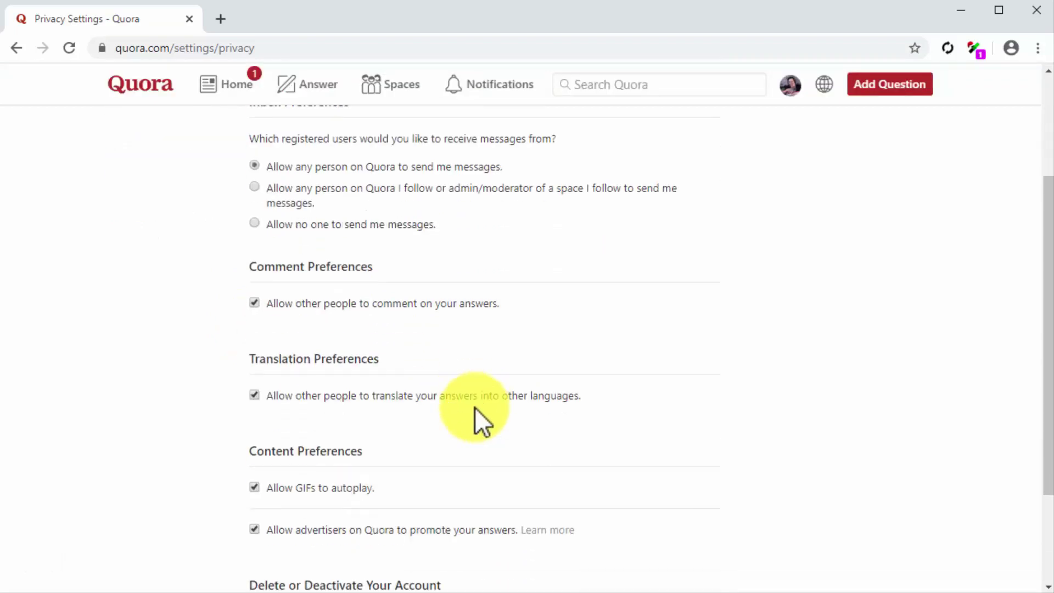
pyautogui.scroll(-1, 475, 407)
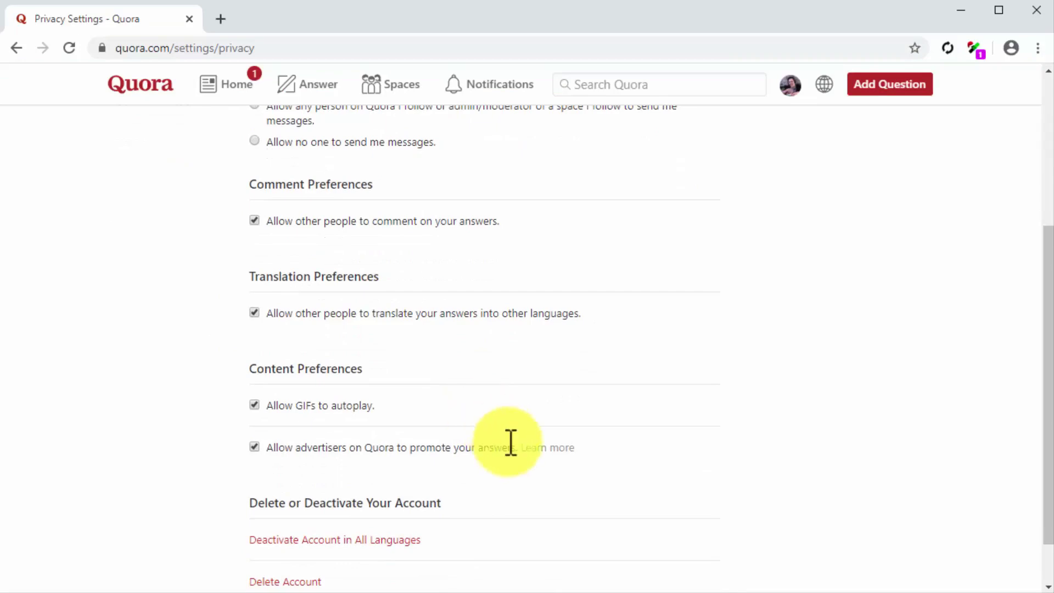
pyautogui.scroll(3, 228, 271)
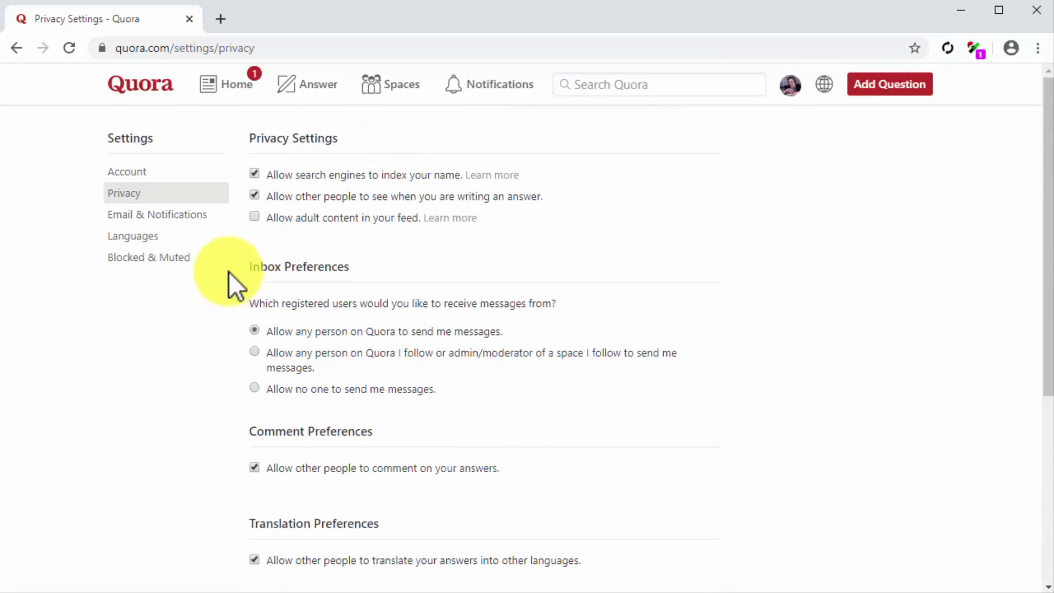
pyautogui.click(193, 215)
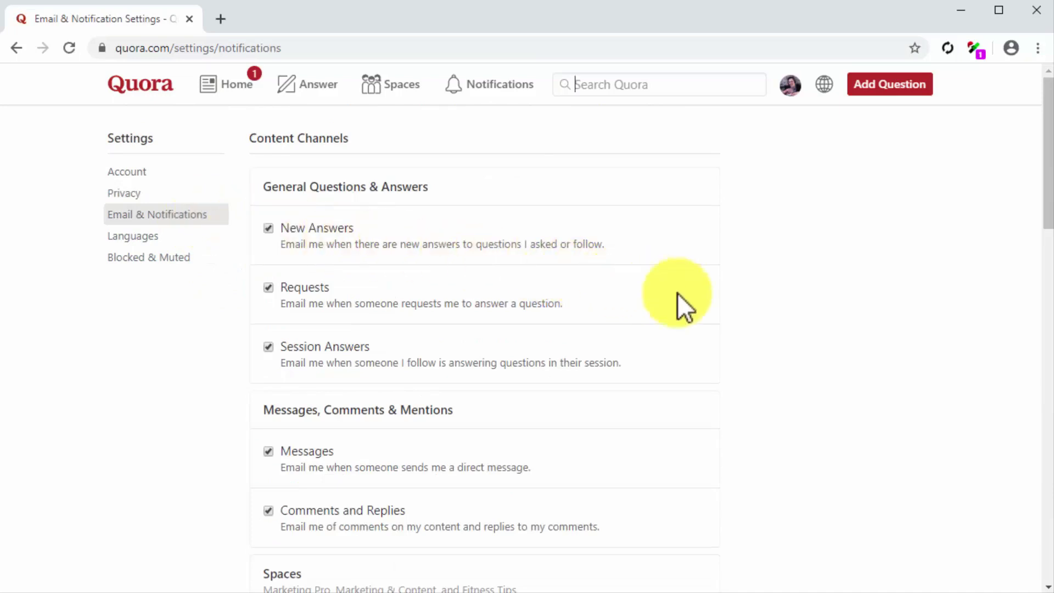
# Review the Email & Notifications options, then return to the Home feed
pyautogui.scroll(-1, 734, 311)
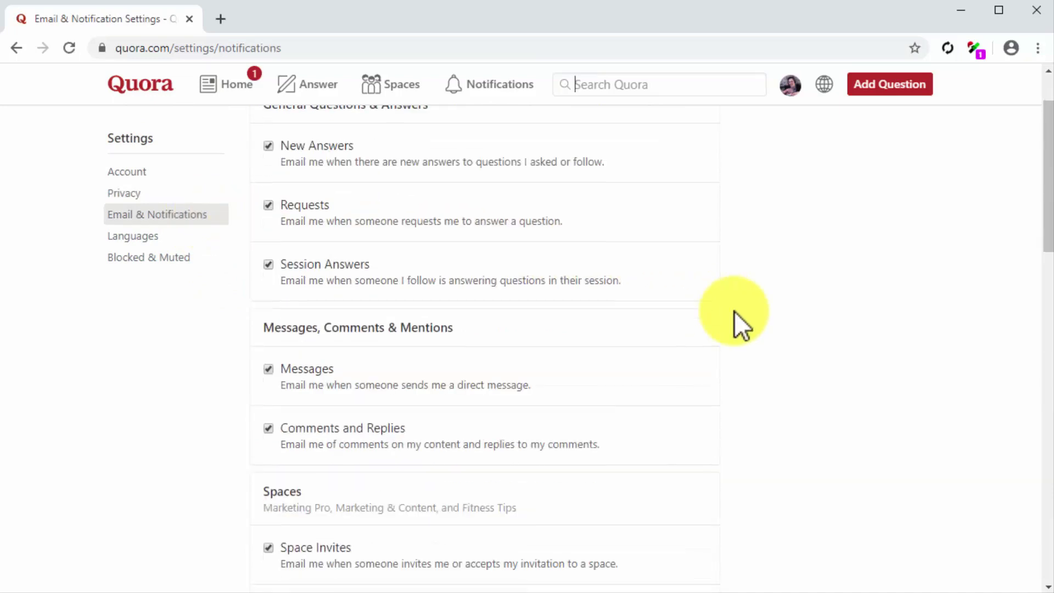
pyautogui.scroll(-2, 733, 311)
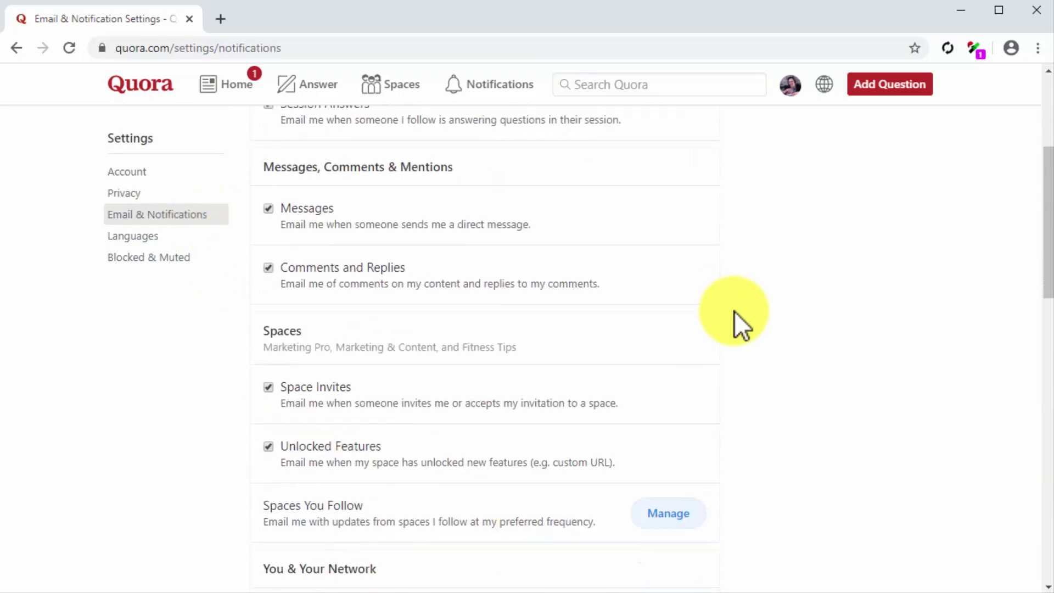
pyautogui.scroll(-1, 733, 311)
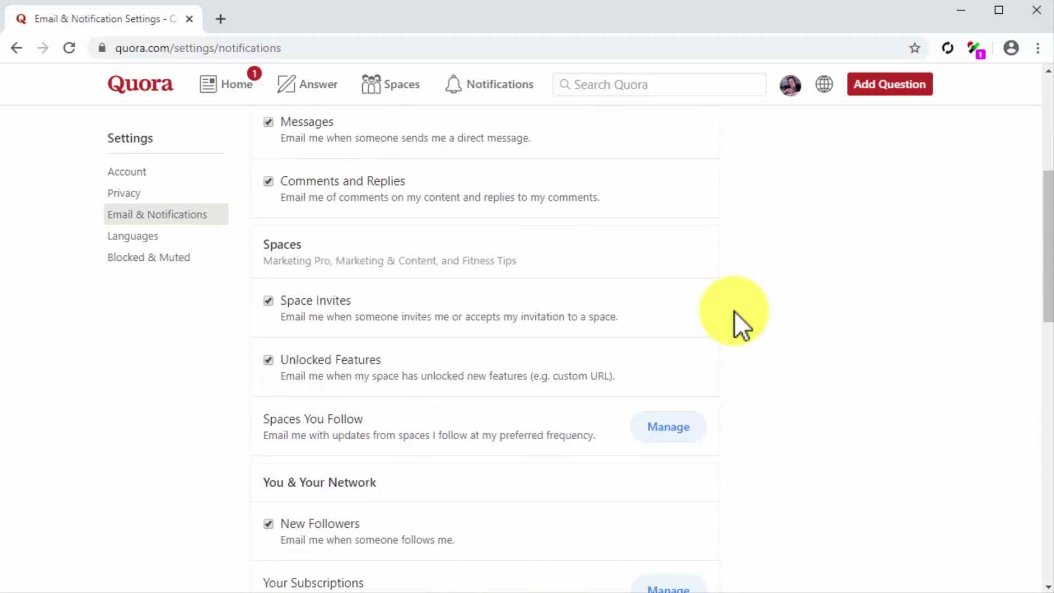
pyautogui.scroll(-1, 733, 311)
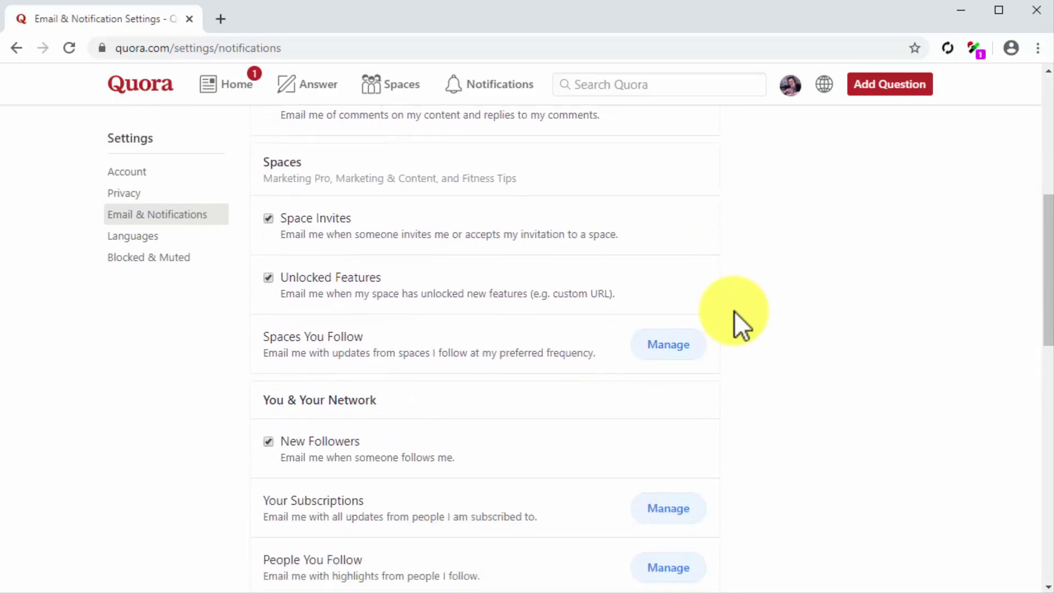
pyautogui.scroll(-2, 734, 311)
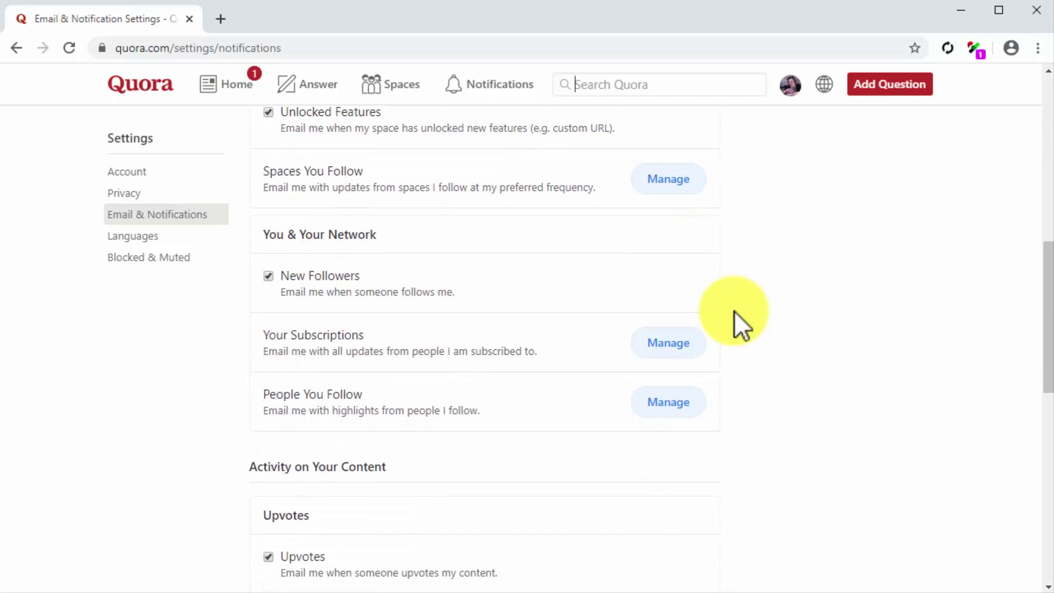
pyautogui.scroll(-4, 734, 310)
pyautogui.scroll(-1, 734, 310)
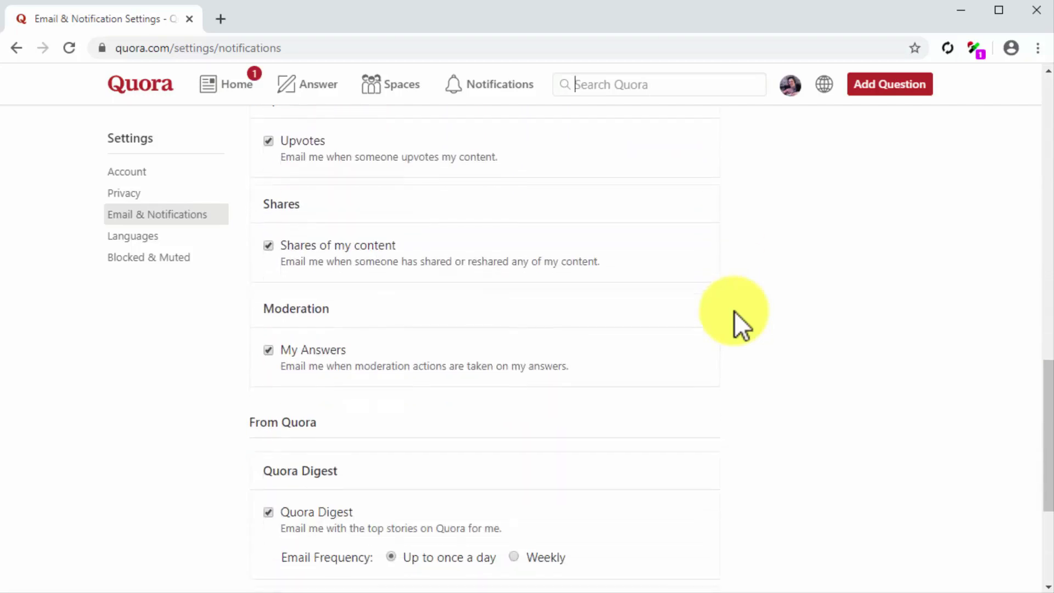
pyautogui.scroll(-3, 733, 310)
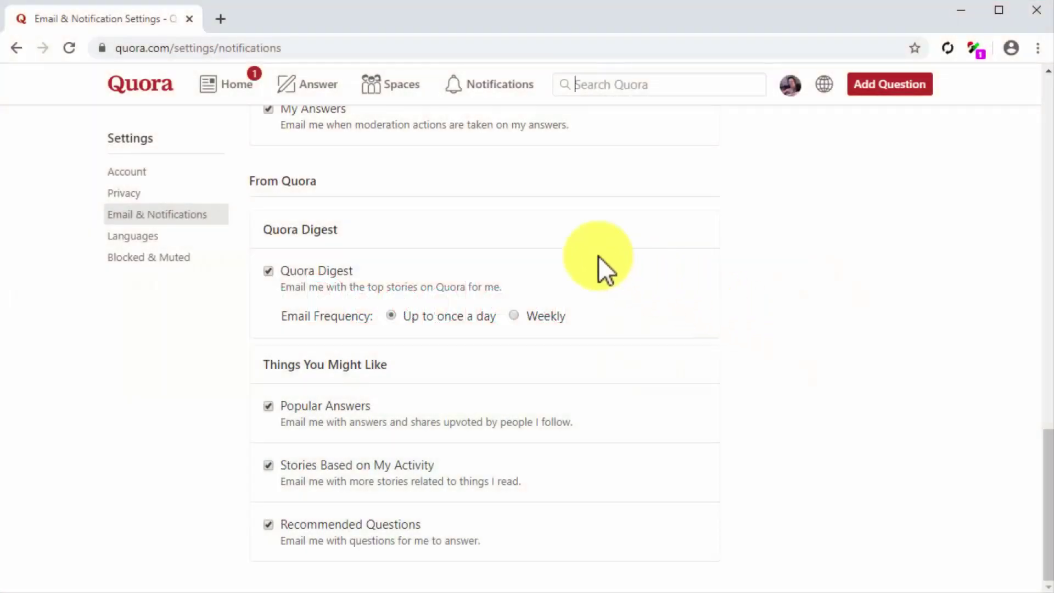
pyautogui.click(223, 98)
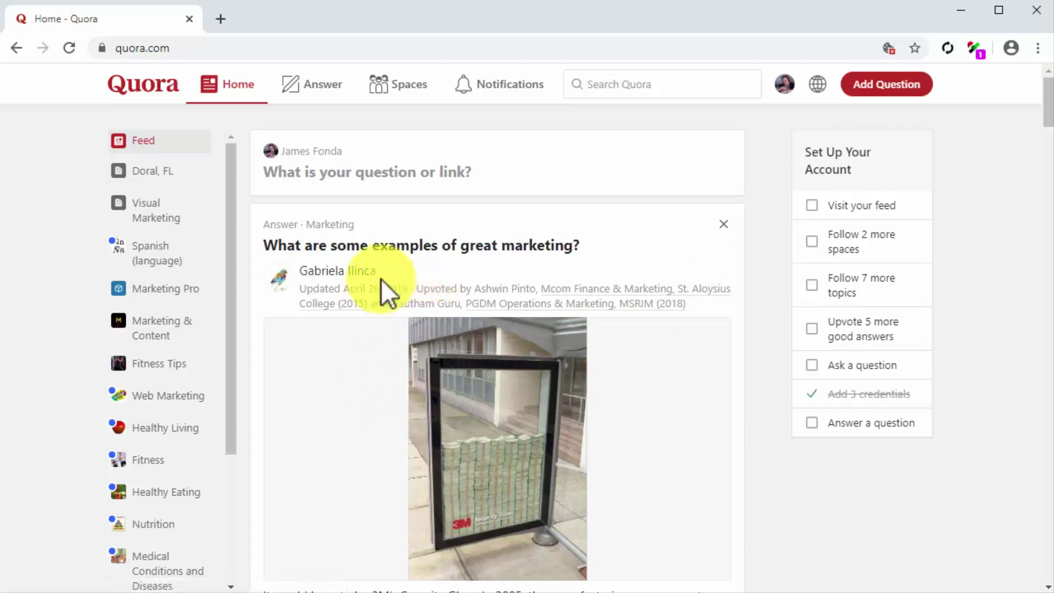
# Follow the author of the marketing-examples answer, then view 'What is digital marketing, and what are its benefits?'
pyautogui.scroll(-2, 380, 279)
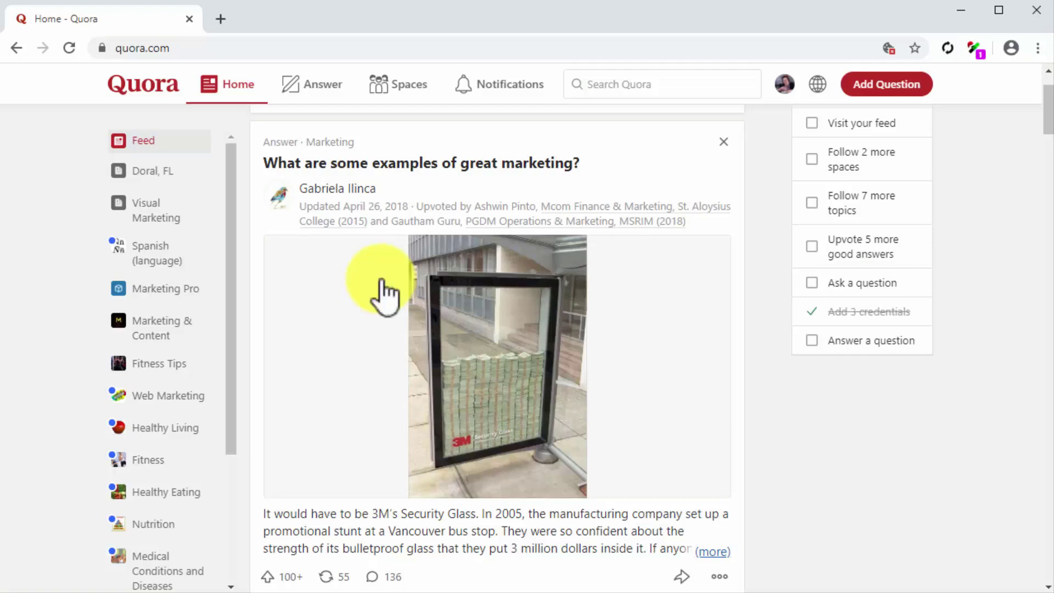
pyautogui.click(349, 189)
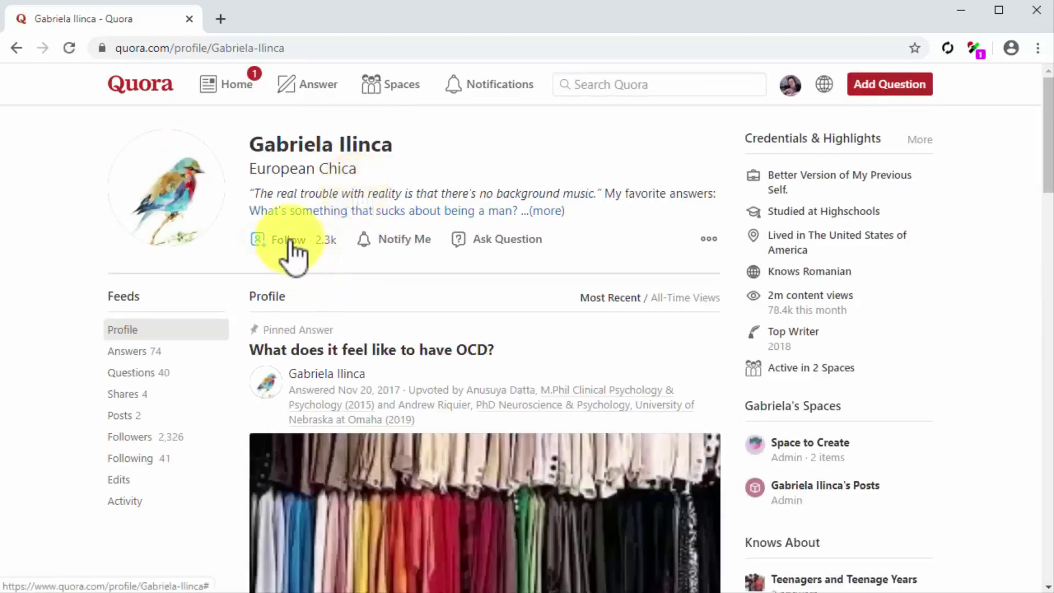
pyautogui.click(291, 241)
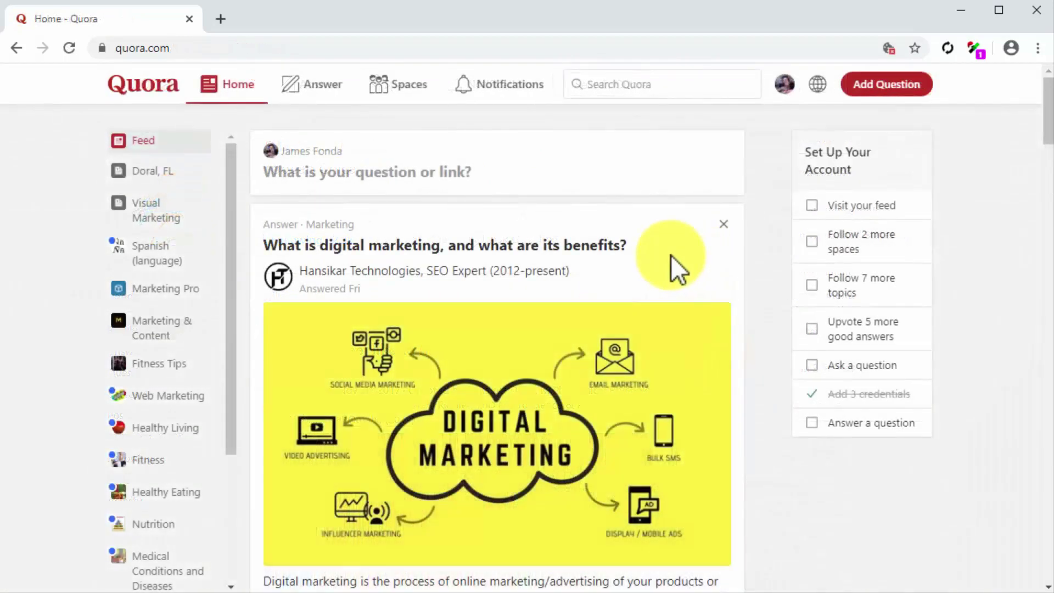
pyautogui.click(598, 248)
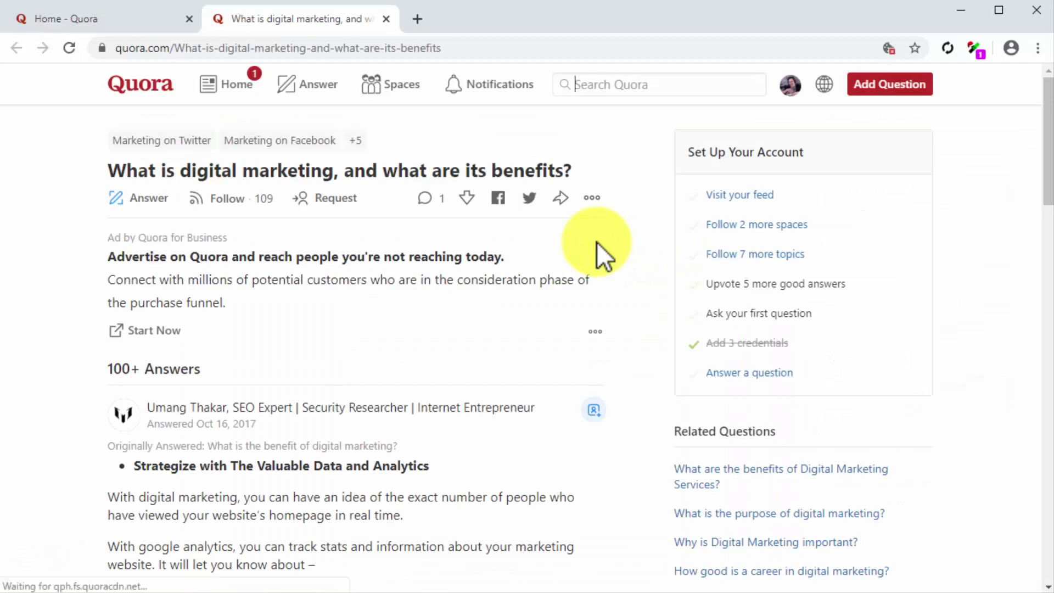
# Follow the digital marketing benefits question, bringing it to 110 followers, and start searching 'diabetes'
pyautogui.click(235, 199)
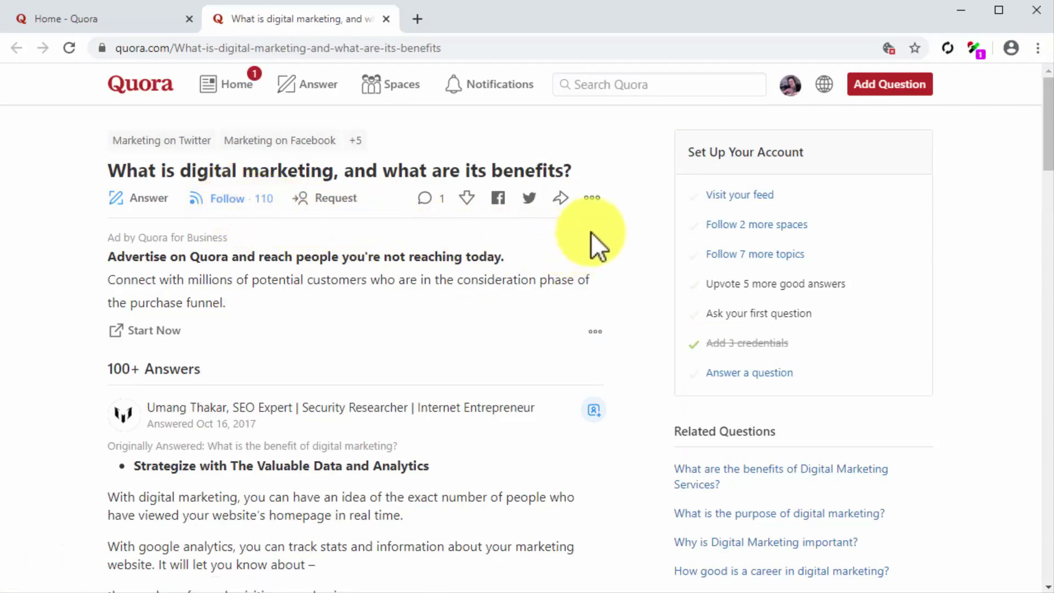
pyautogui.click(724, 88)
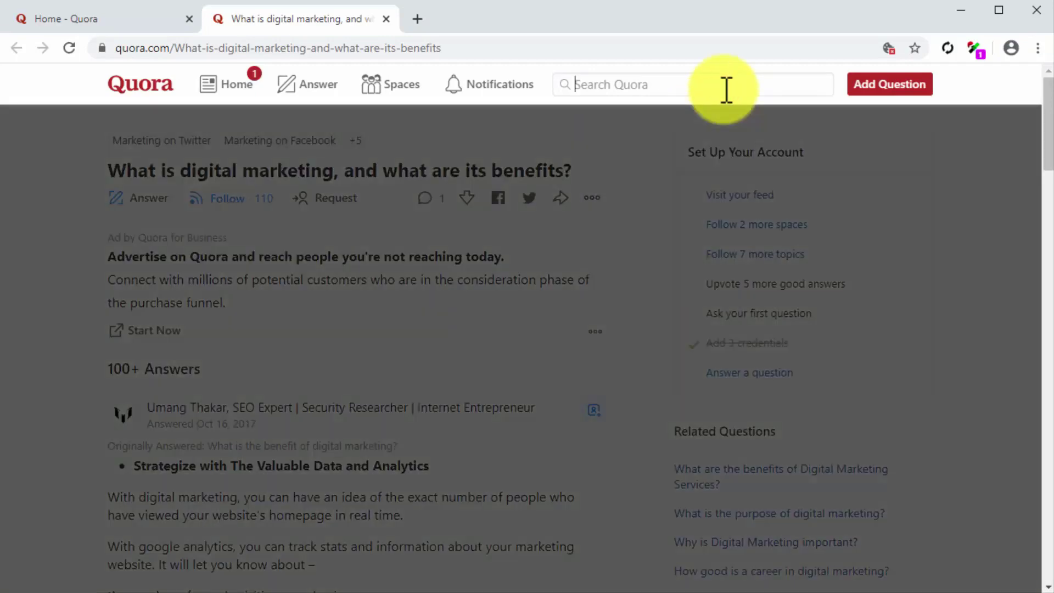
pyautogui.write('diabetes')
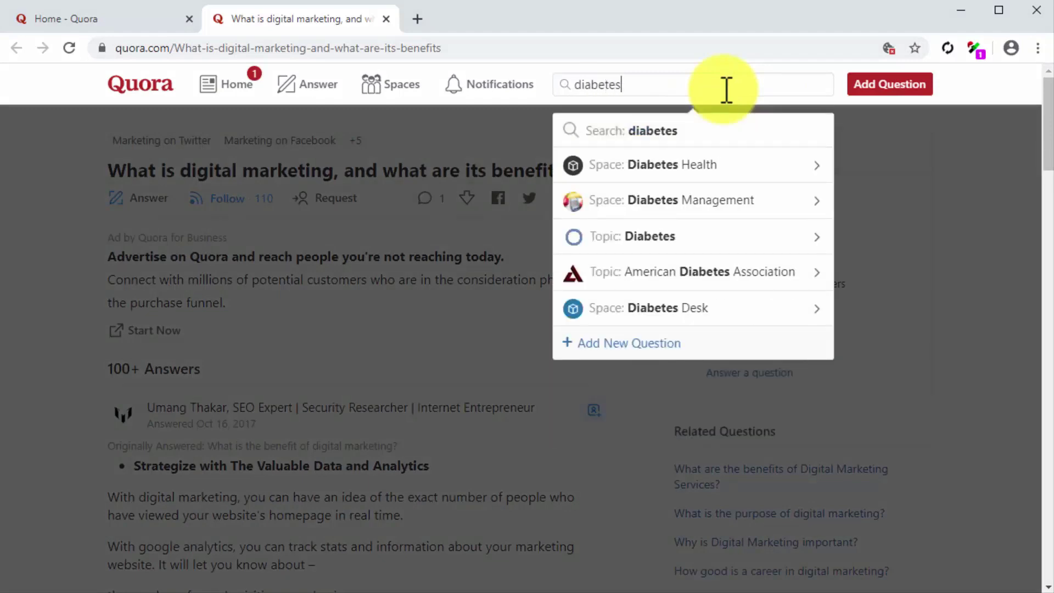
# From the 'diabetes' results, follow a consultant diabetologist's profile and the question on treating or controlling diabetes
pyautogui.click(710, 136)
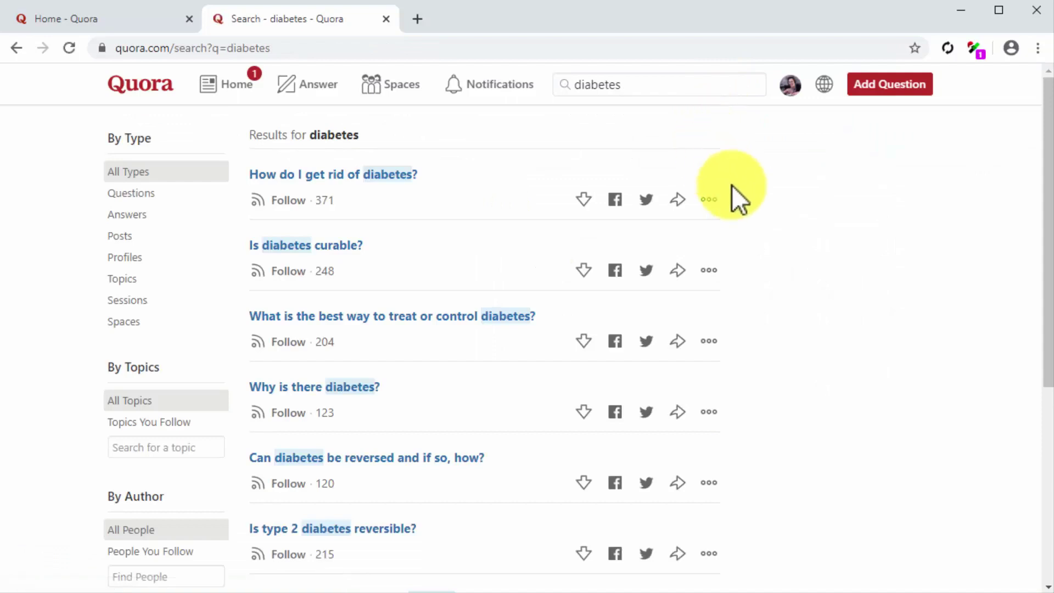
pyautogui.click(124, 254)
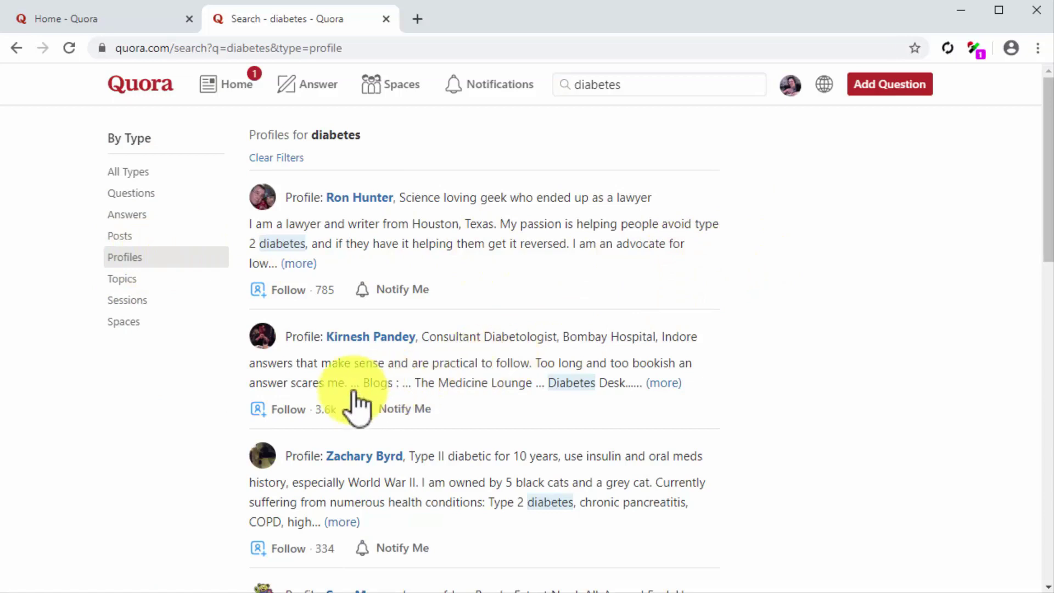
pyautogui.click(279, 411)
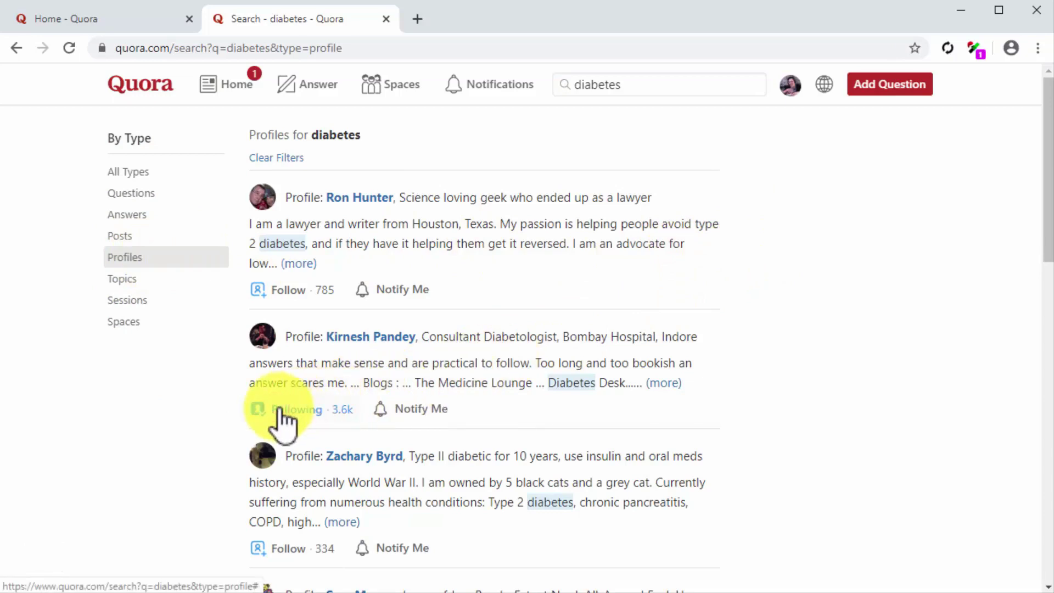
pyautogui.click(158, 193)
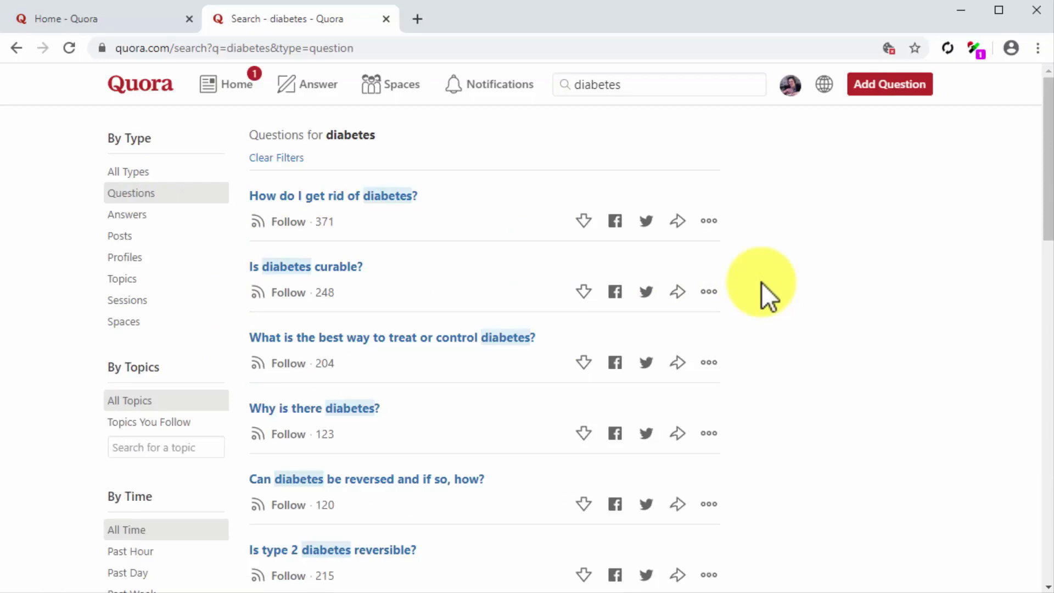
pyautogui.click(295, 364)
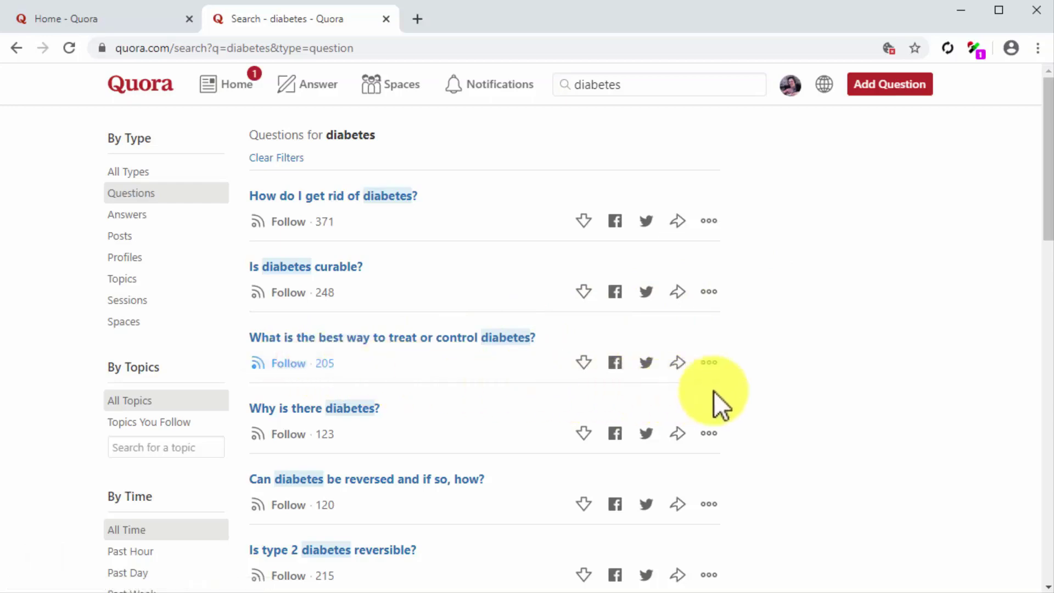
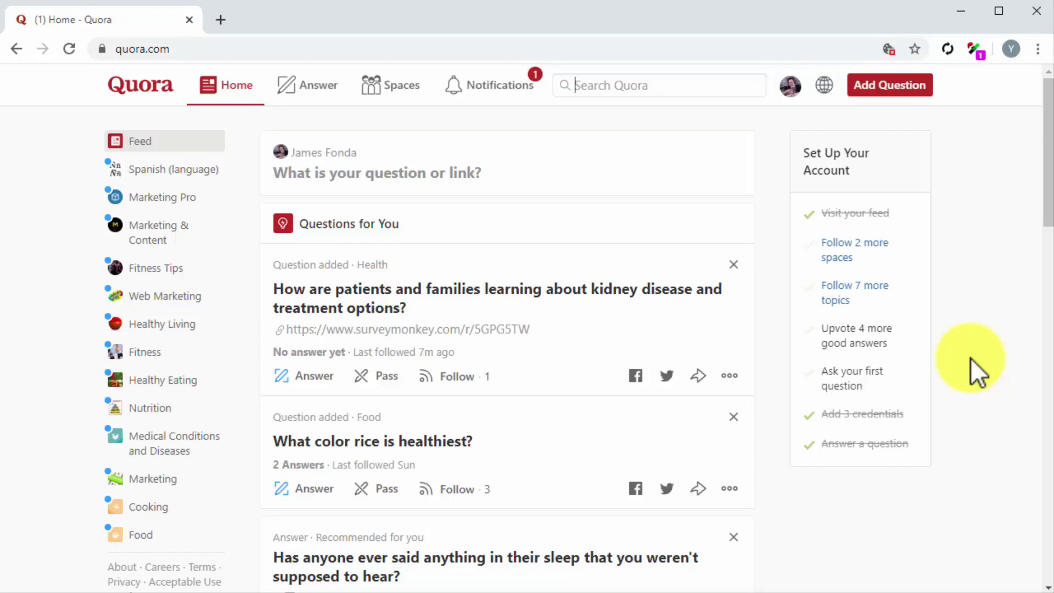
# Change the profile headline credential to Content Marketer at diabetescaremadeeasy.com and save it
pyautogui.click(802, 94)
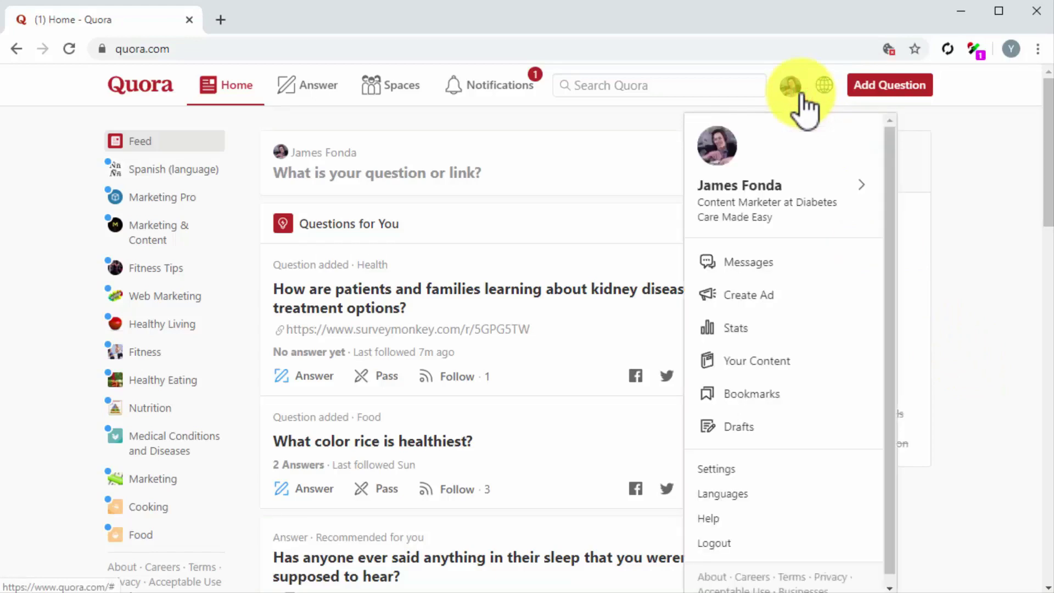
pyautogui.click(811, 211)
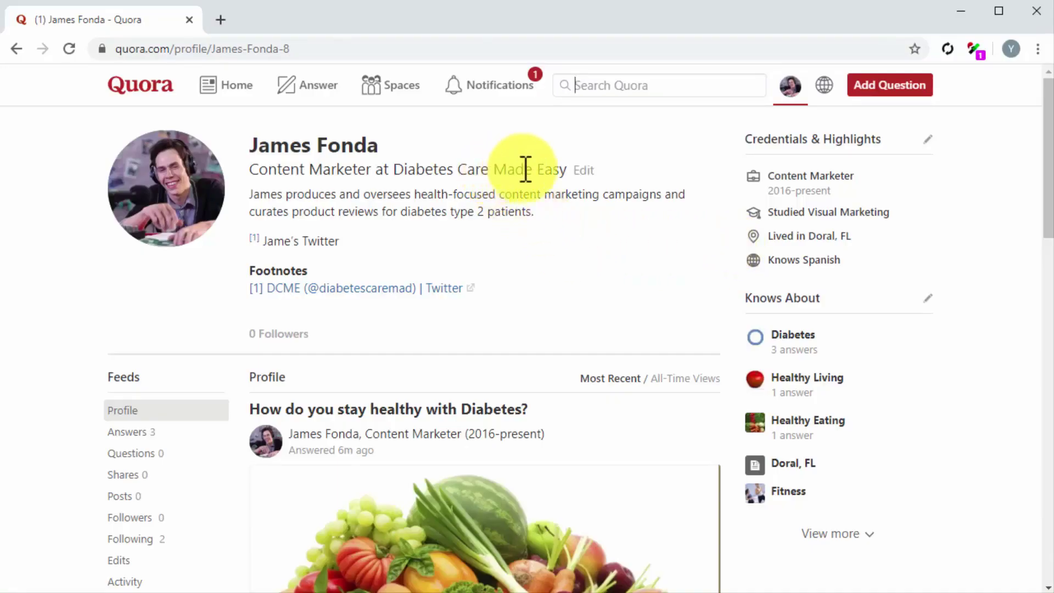
pyautogui.click(578, 168)
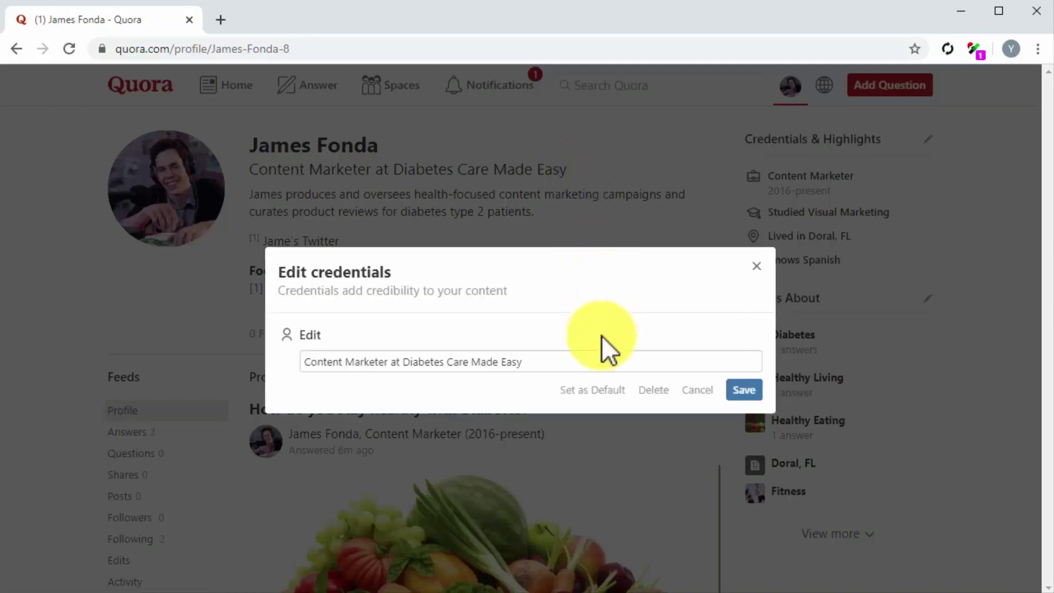
pyautogui.click(602, 362)
pyautogui.moveTo(519, 363); pyautogui.dragTo(409, 363)
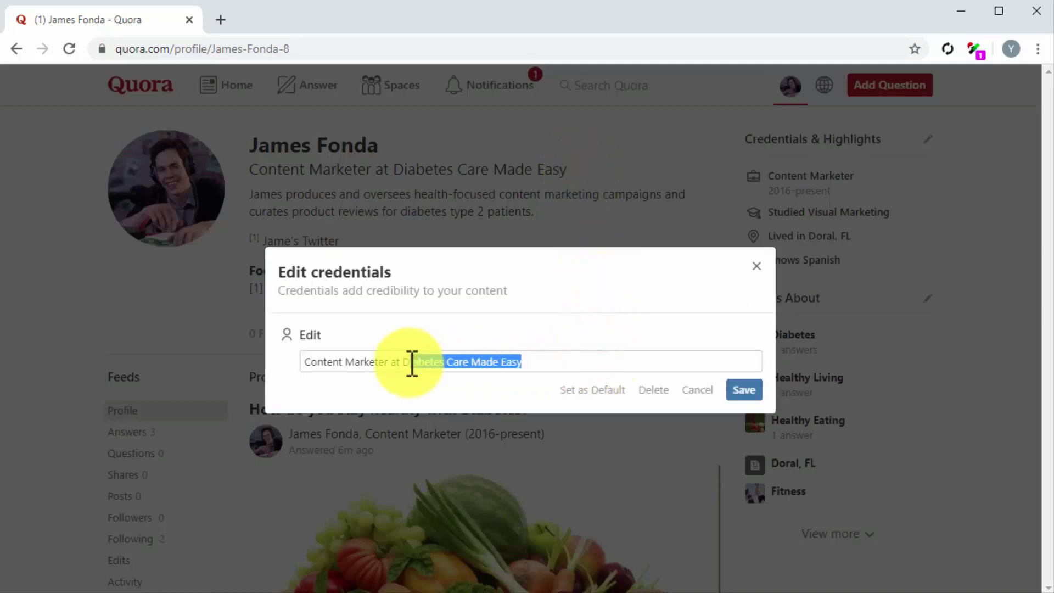
pyautogui.write('DiabetesCareMadeEasy.com')
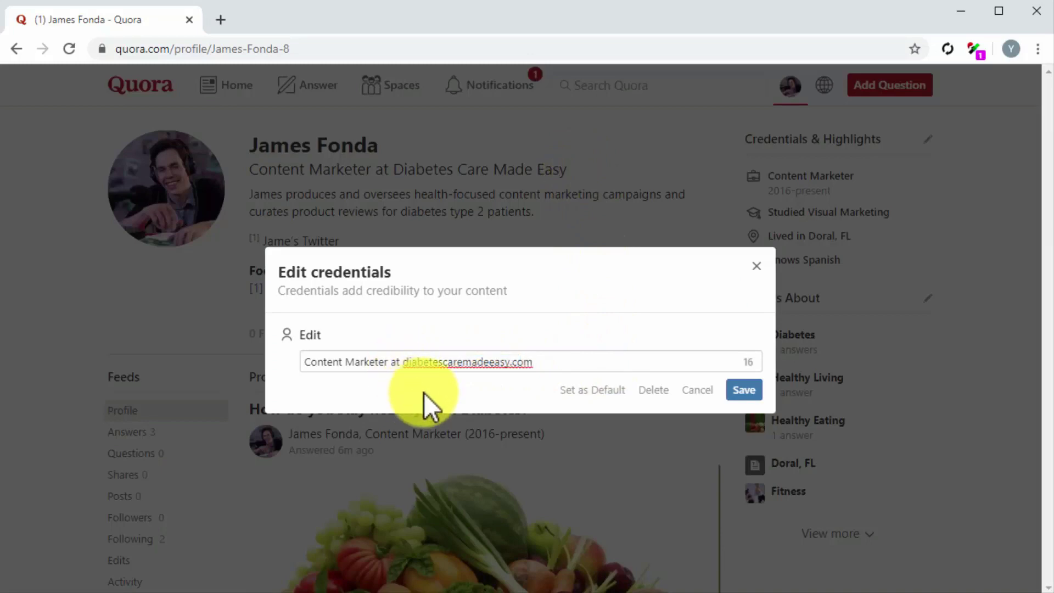
pyautogui.click(737, 401)
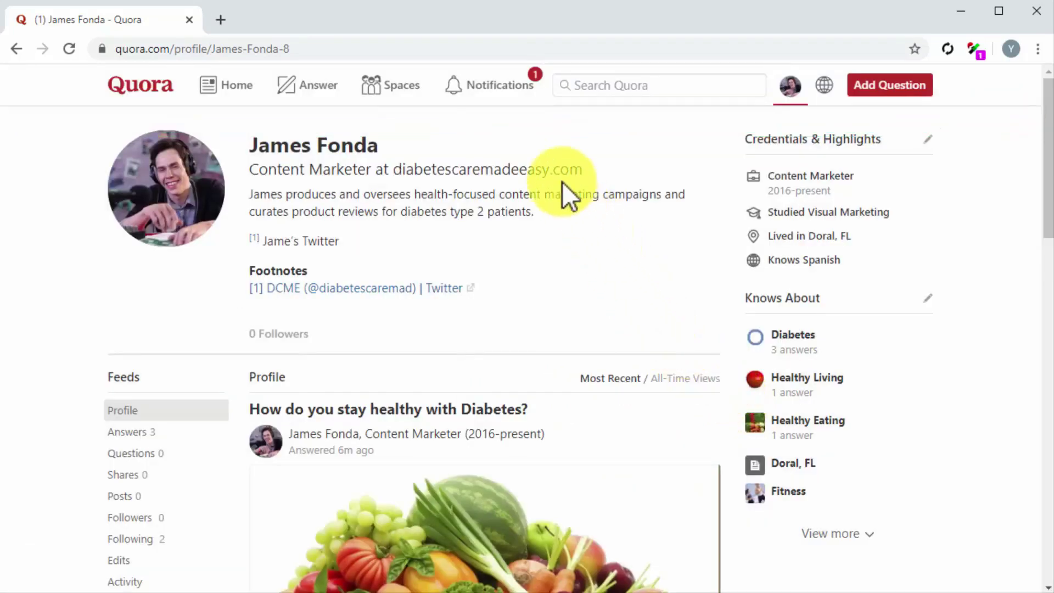
# Select the domain in the new headline, then begin editing the profile description
pyautogui.moveTo(396, 169); pyautogui.dragTo(580, 170)
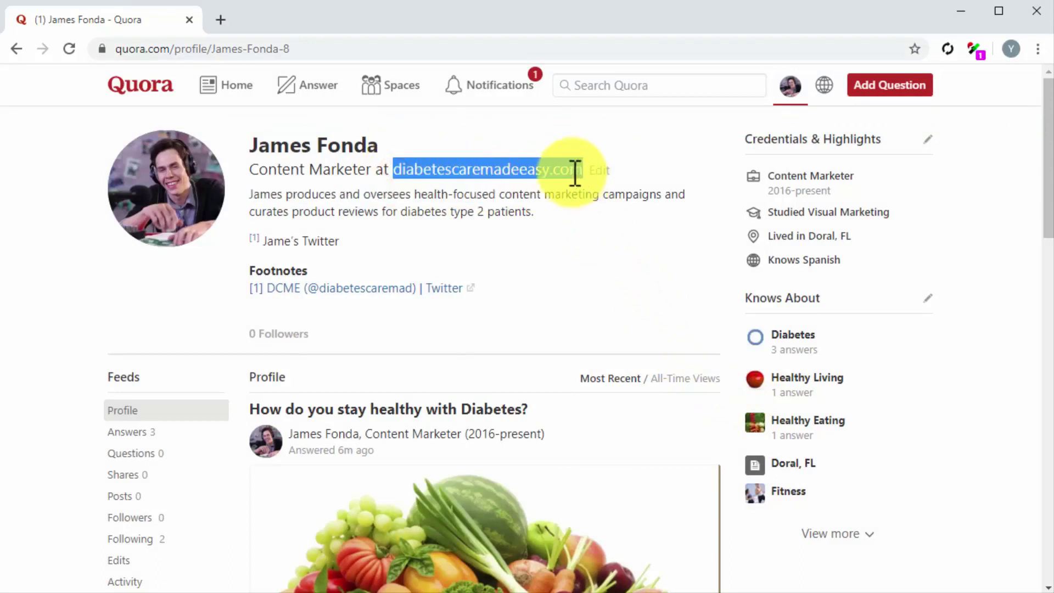
pyautogui.rightClick(551, 170)
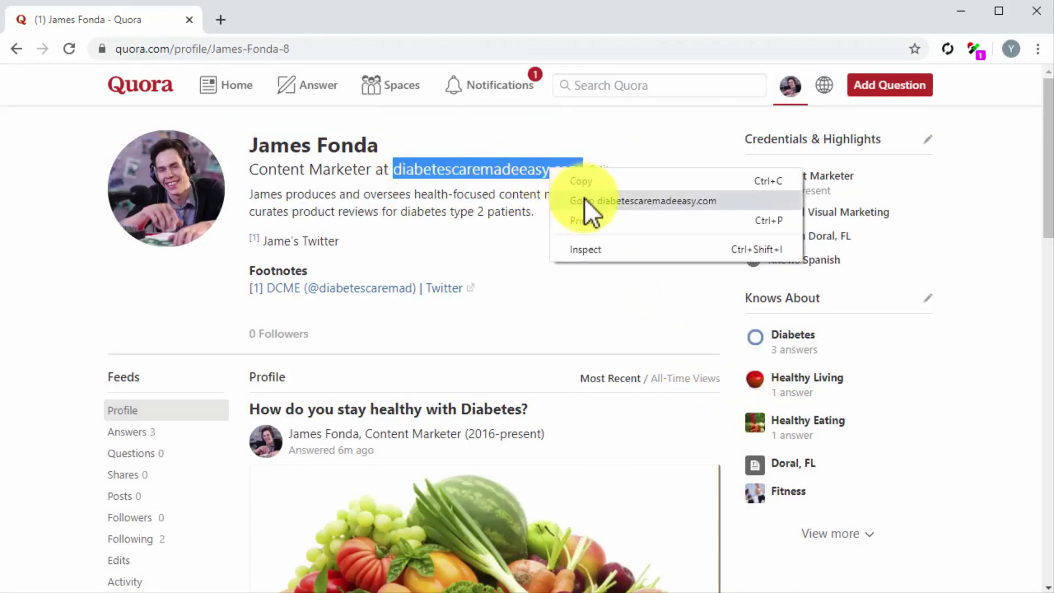
pyautogui.press('Escape')
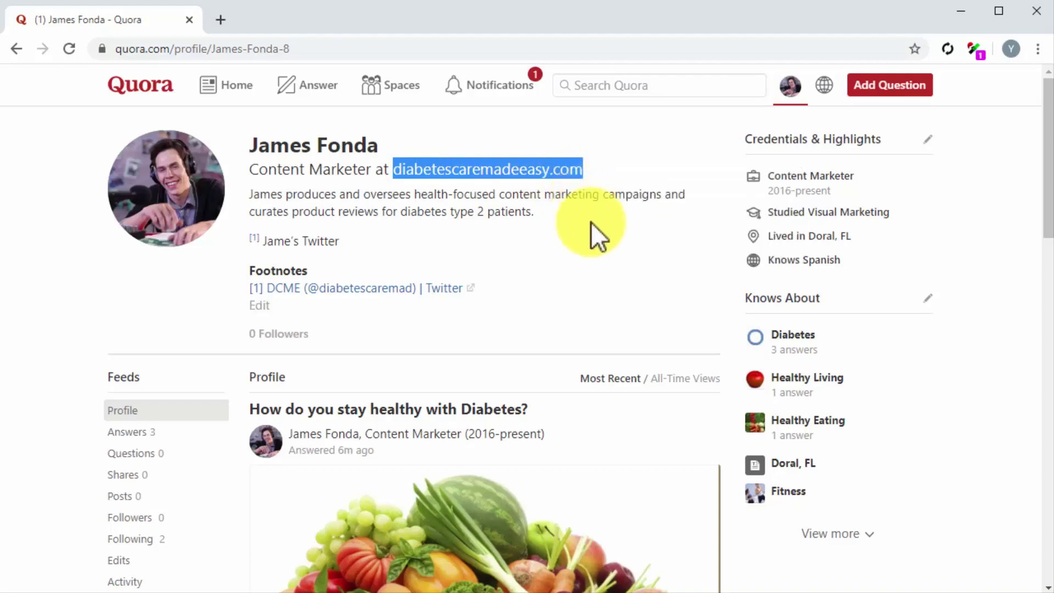
pyautogui.click(547, 216)
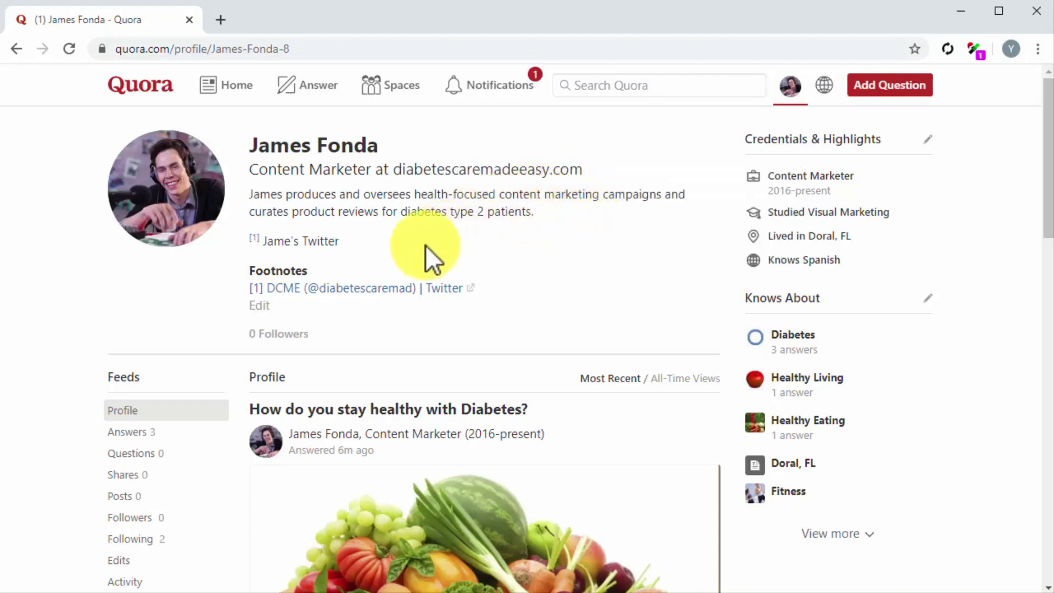
pyautogui.click(261, 306)
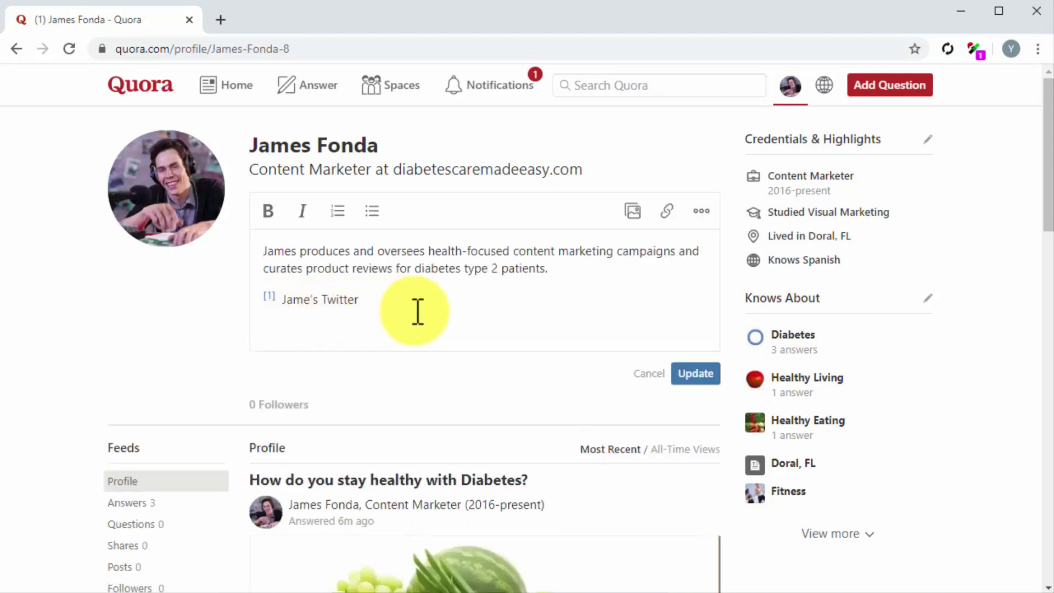
# Append a 'Website:' line linking to diabetescaremadeeasy.com to the bio and save it
pyautogui.click(557, 270)
pyautogui.press('Return')
pyautogui.write('Website:')
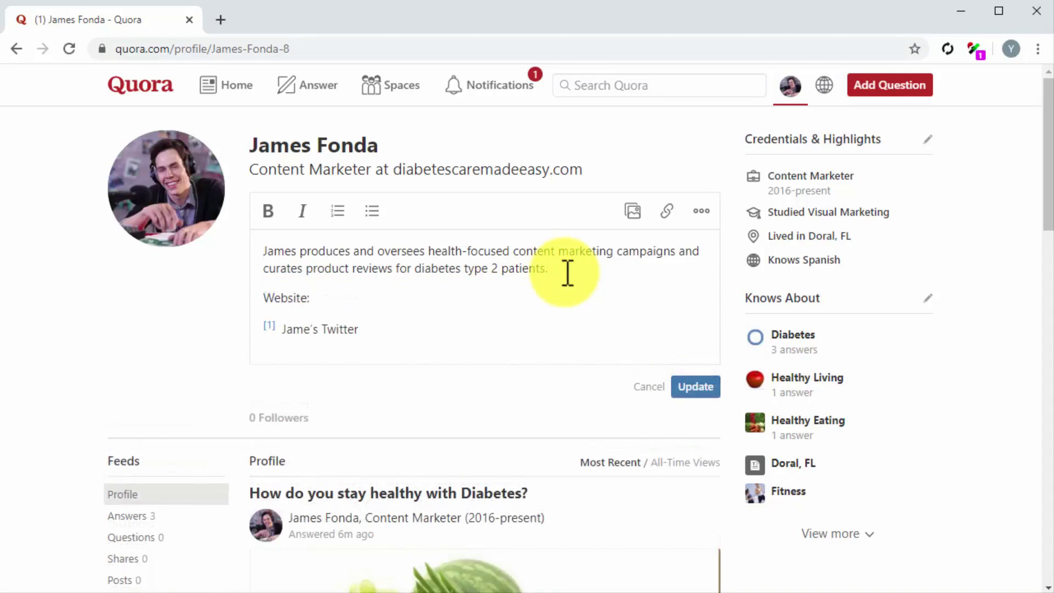
pyautogui.click(667, 213)
pyautogui.write('diabetescare')
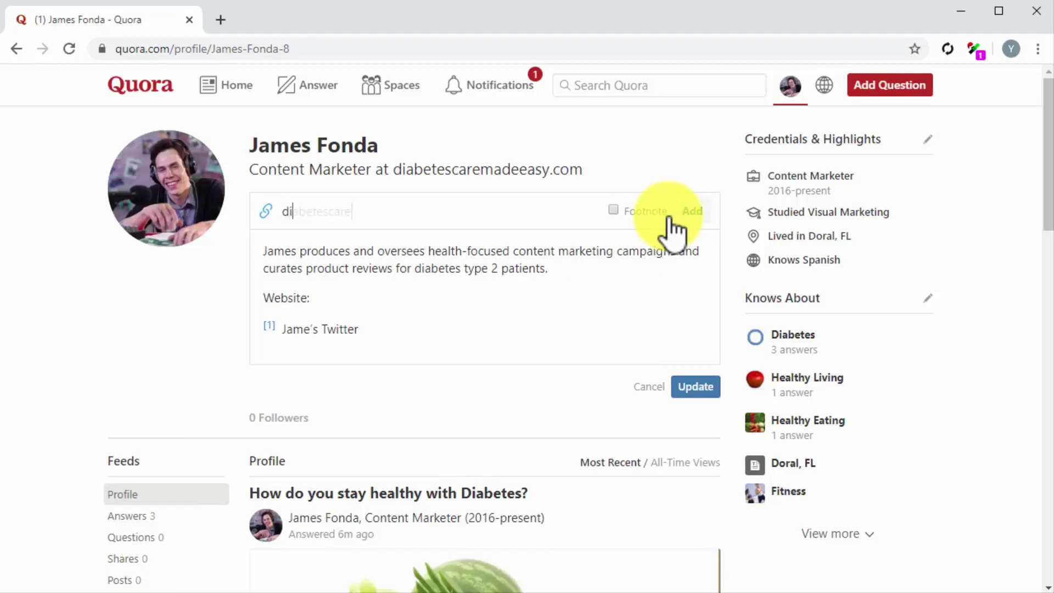
pyautogui.write('madeeasy.com')
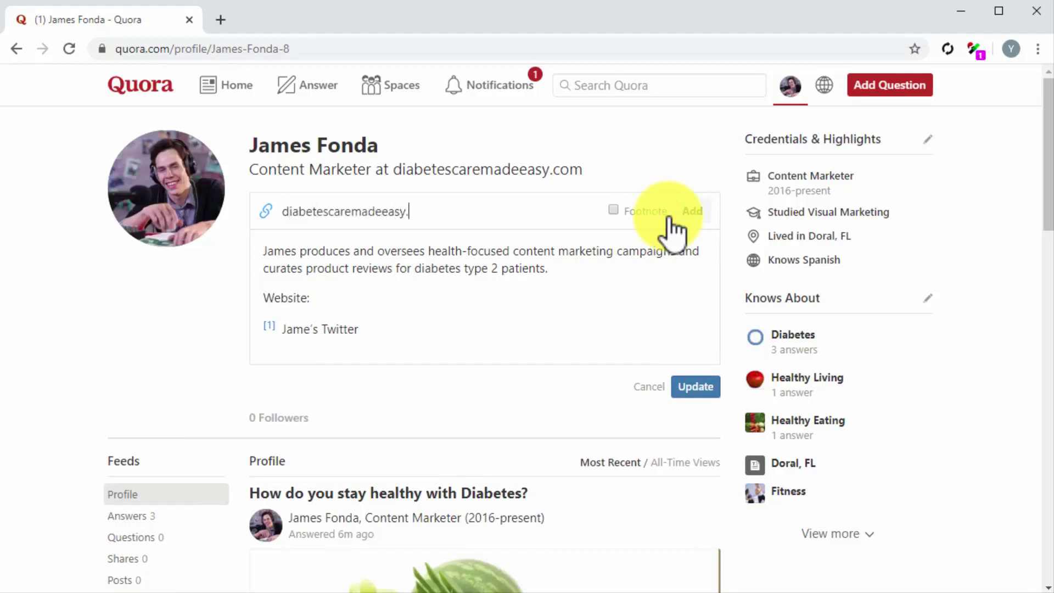
pyautogui.click(696, 215)
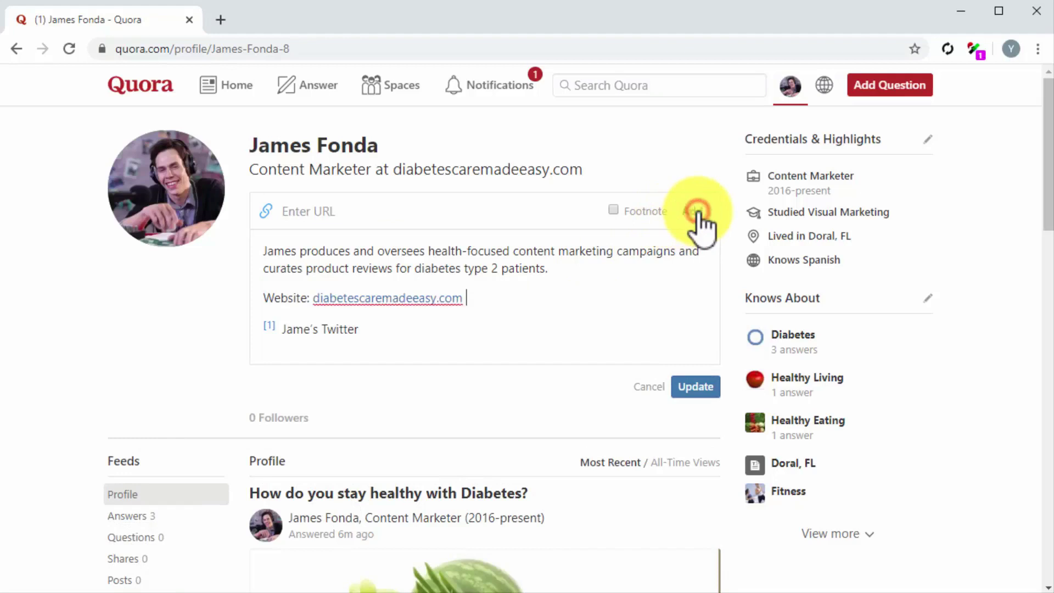
pyautogui.click(696, 387)
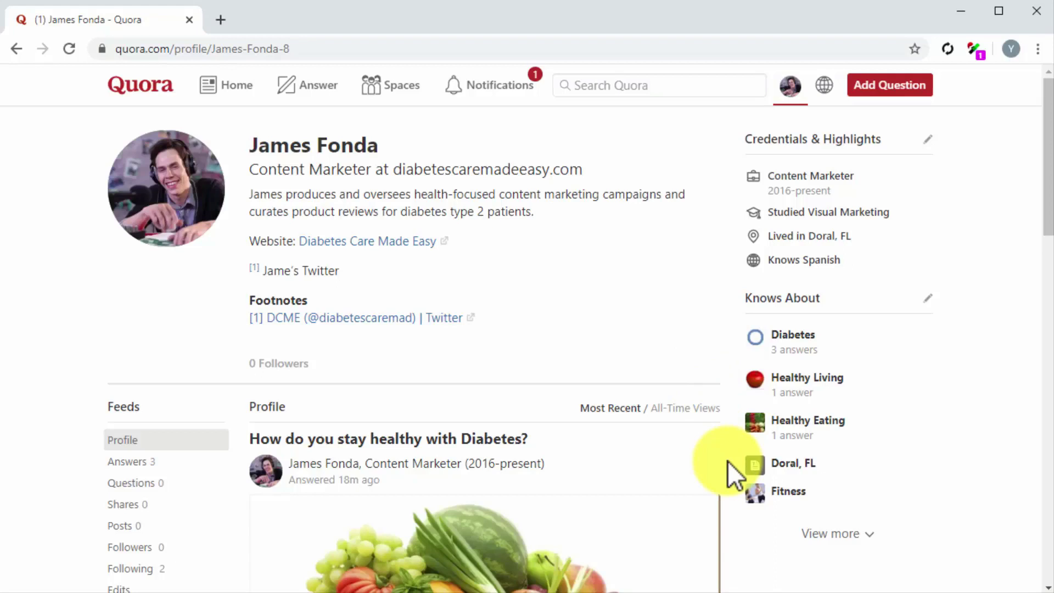
# Open the diabetes treatment answer for editing from your list of answers
pyautogui.scroll(-1, 727, 460)
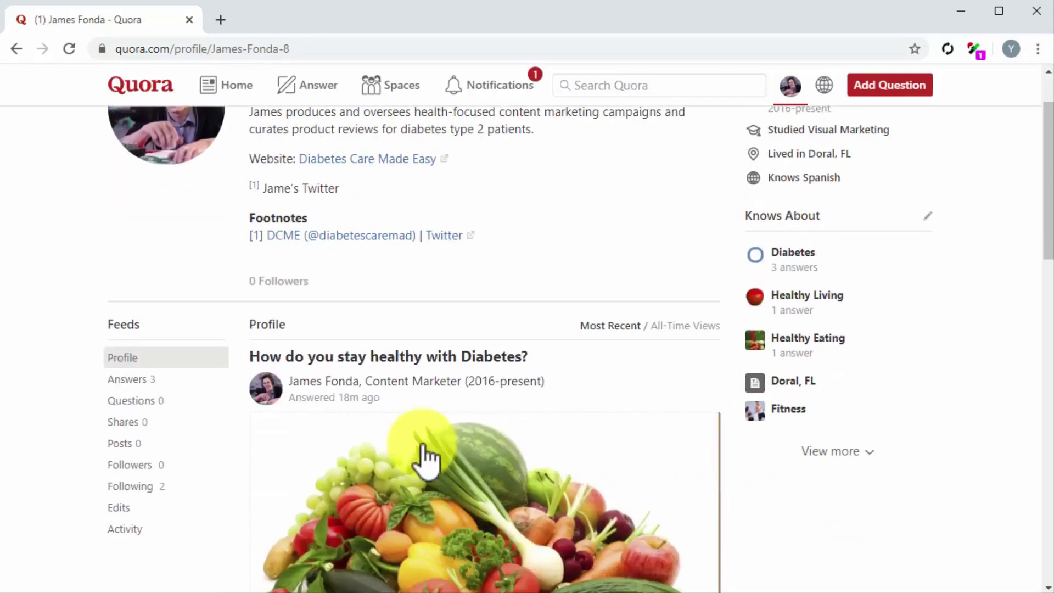
pyautogui.click(157, 376)
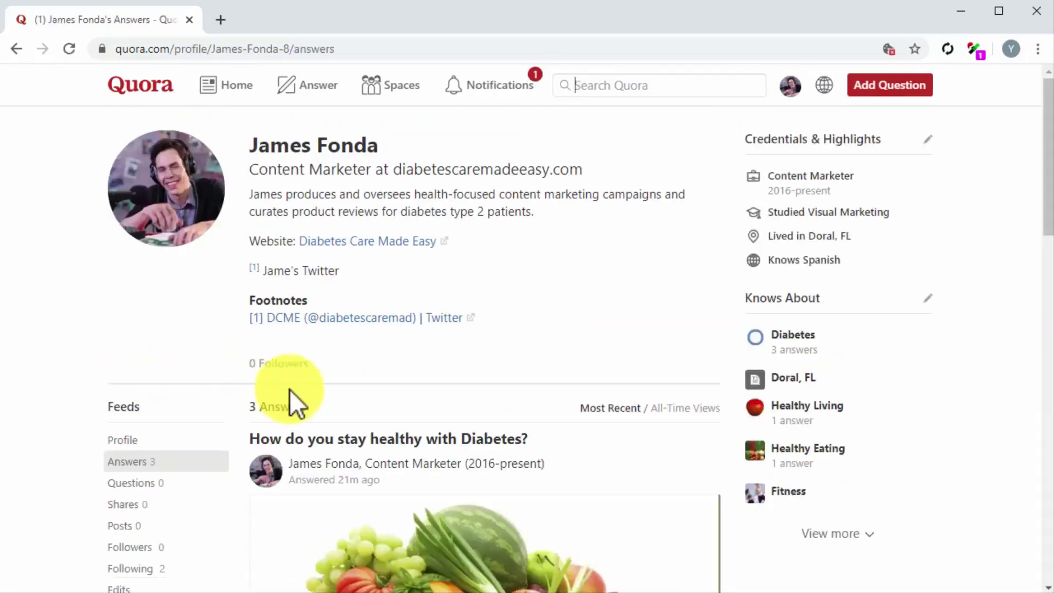
pyautogui.scroll(-3, 745, 478)
pyautogui.scroll(-10, 745, 479)
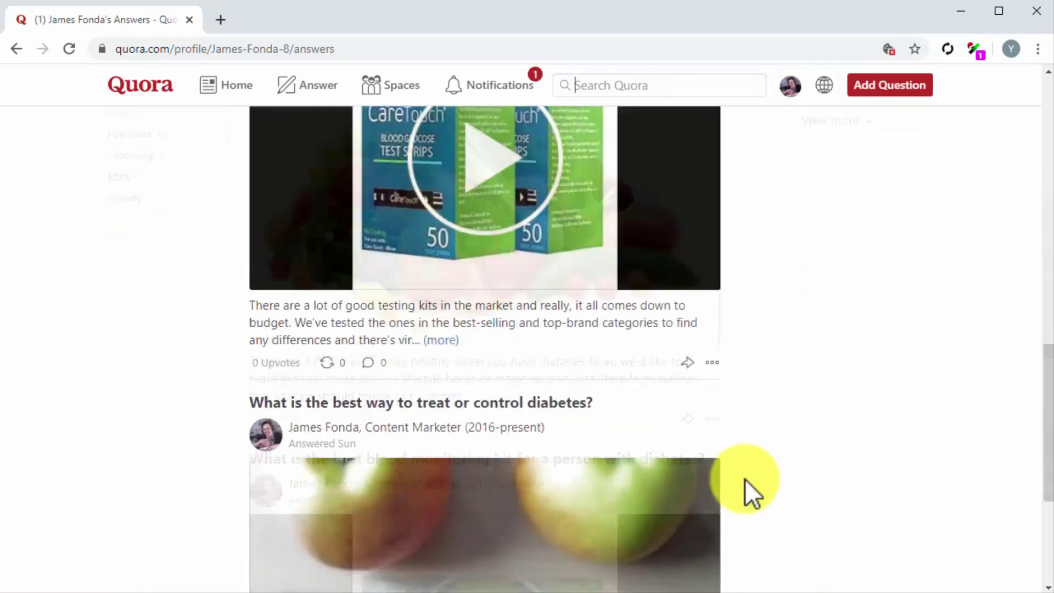
pyautogui.scroll(-3, 746, 478)
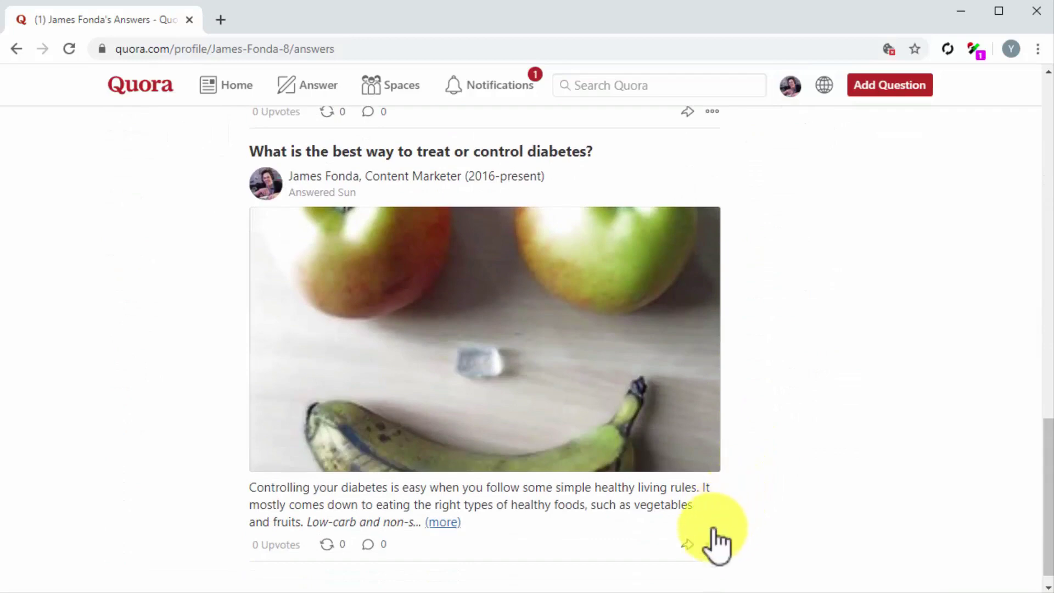
pyautogui.click(708, 543)
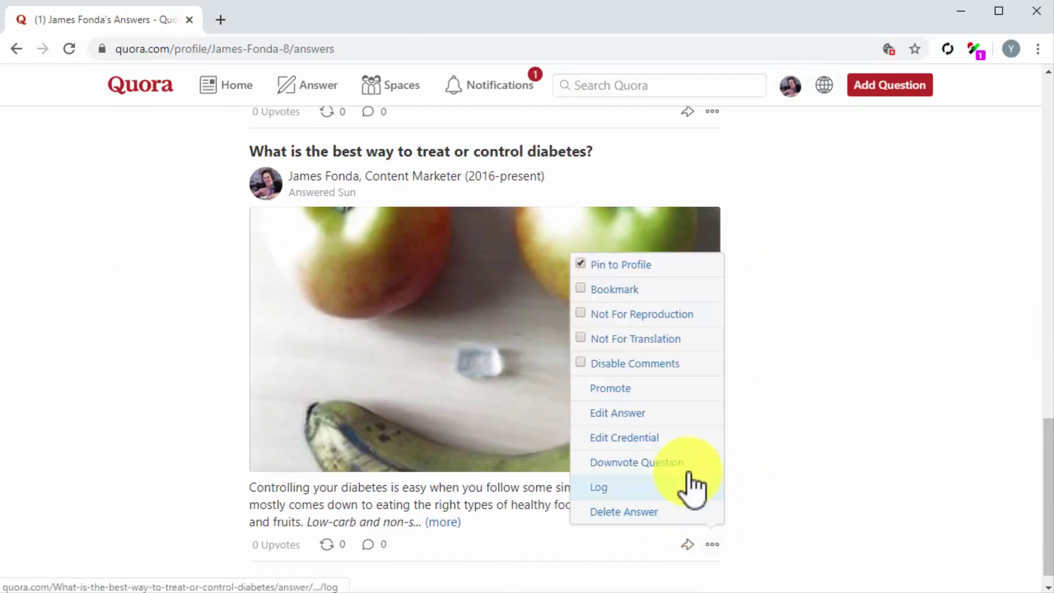
pyautogui.click(660, 420)
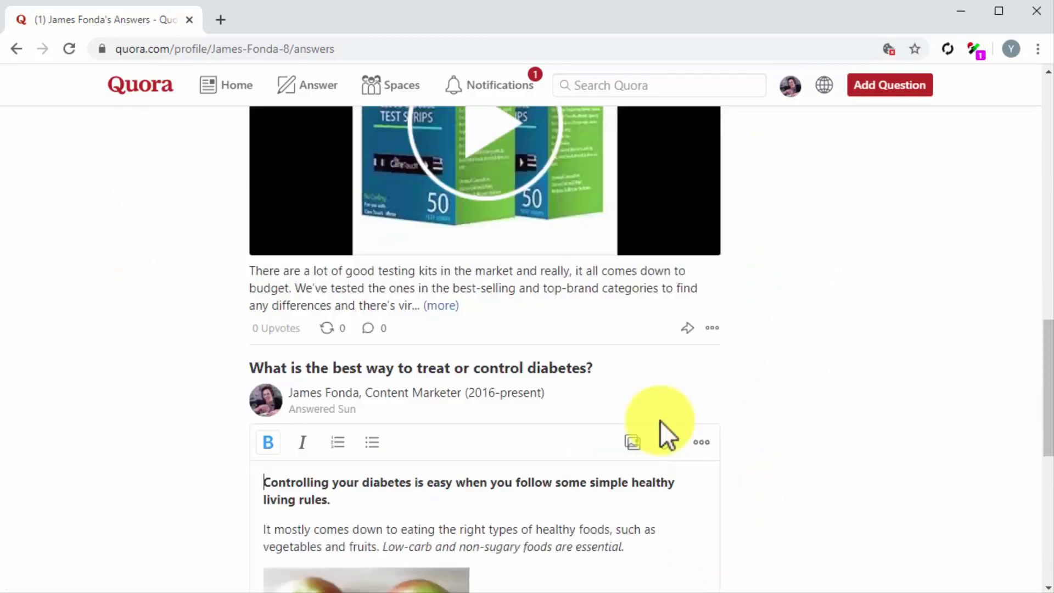
# Link the care-plans sentence to the blog post, save the answer, and return home
pyautogui.scroll(-5, 649, 480)
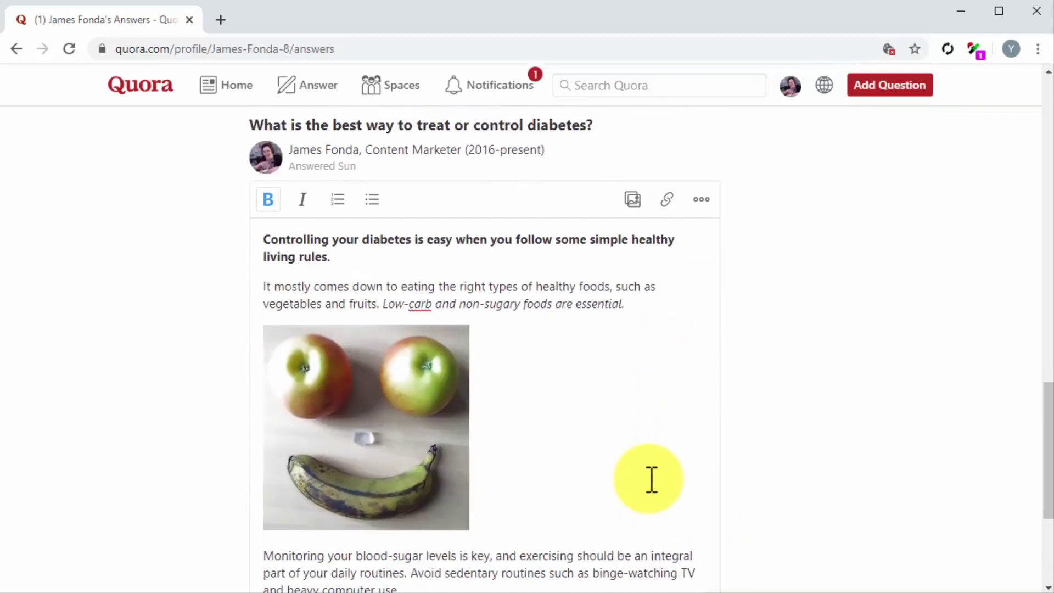
pyautogui.scroll(-2, 649, 479)
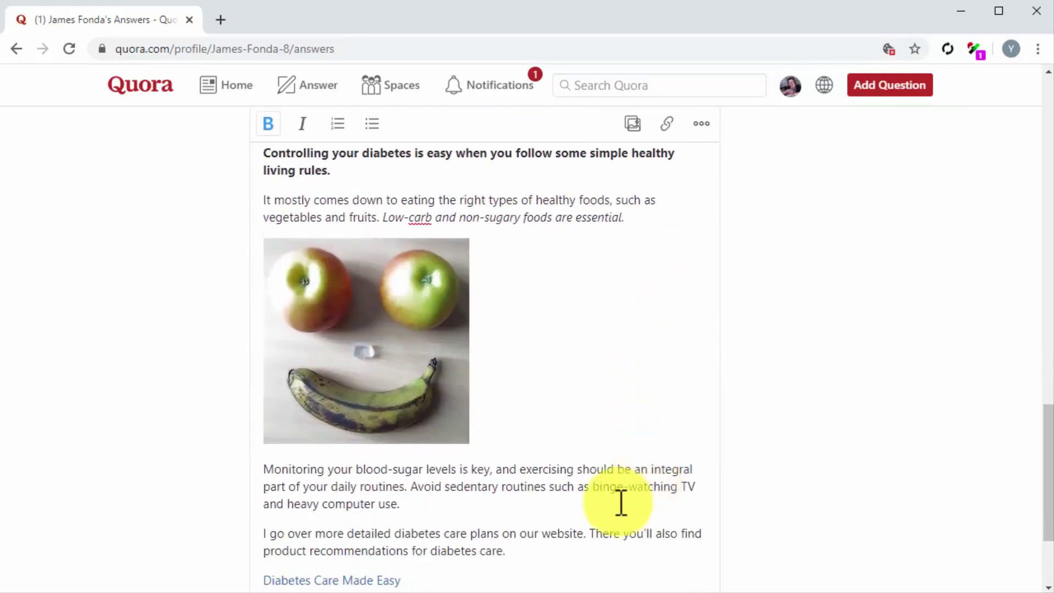
pyautogui.moveTo(583, 531); pyautogui.dragTo(263, 532)
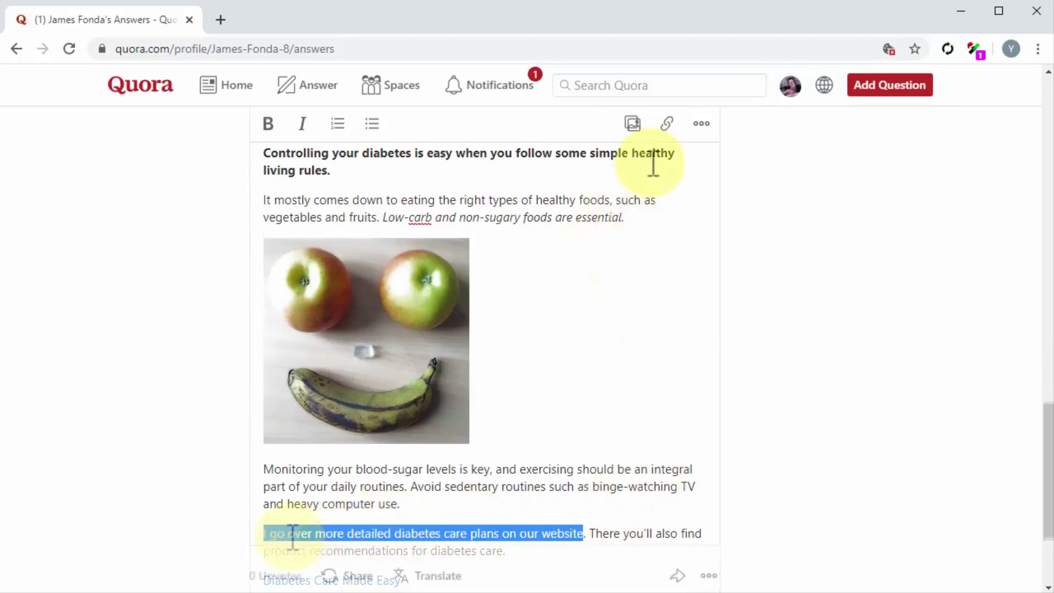
pyautogui.click(662, 137)
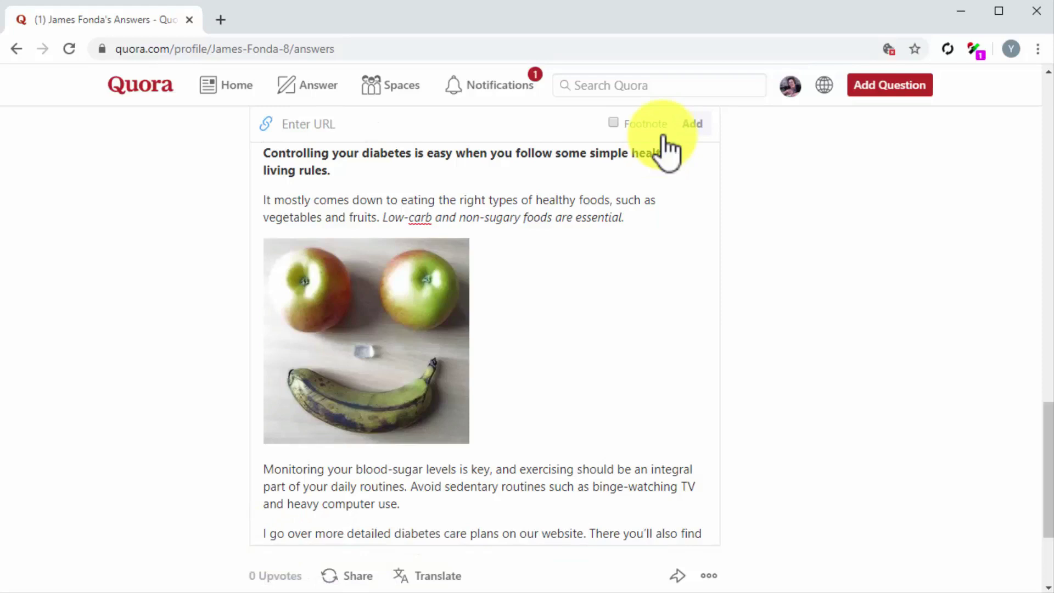
pyautogui.hotkey('ctrl', 'v')
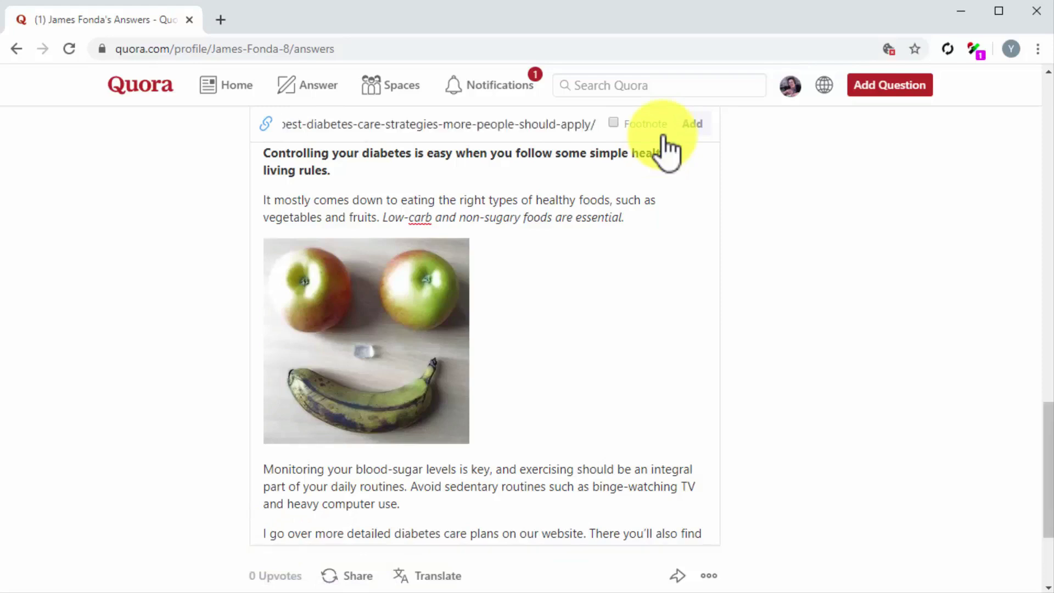
pyautogui.click(690, 125)
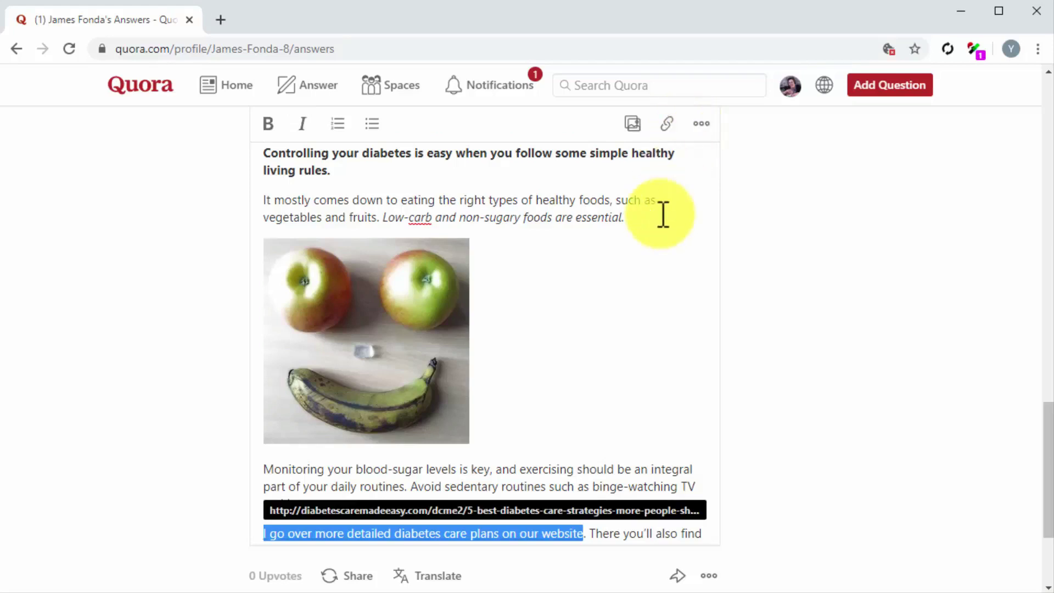
pyautogui.scroll(-3, 597, 395)
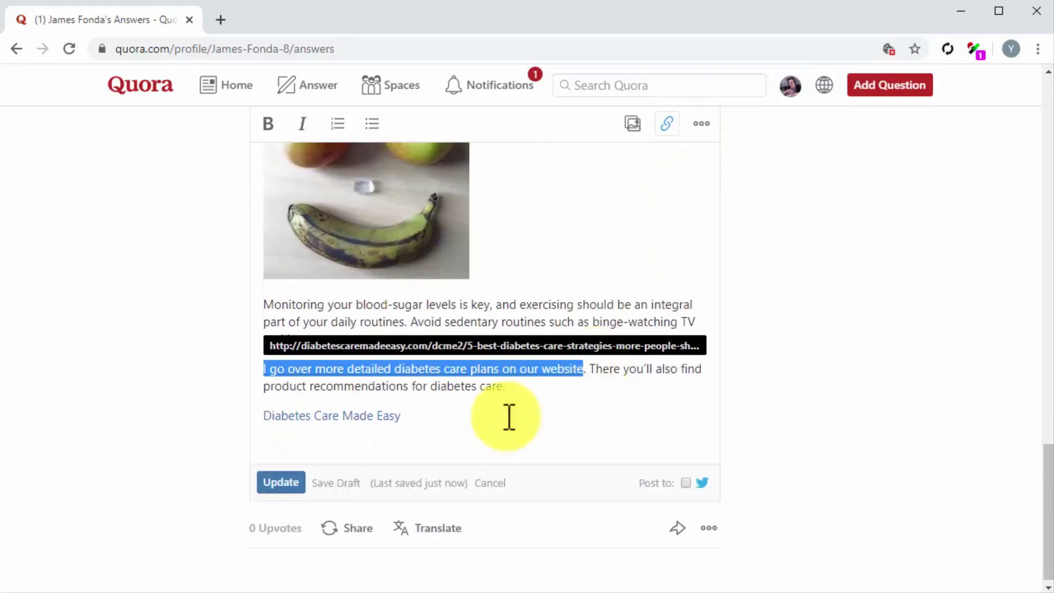
pyautogui.click(300, 483)
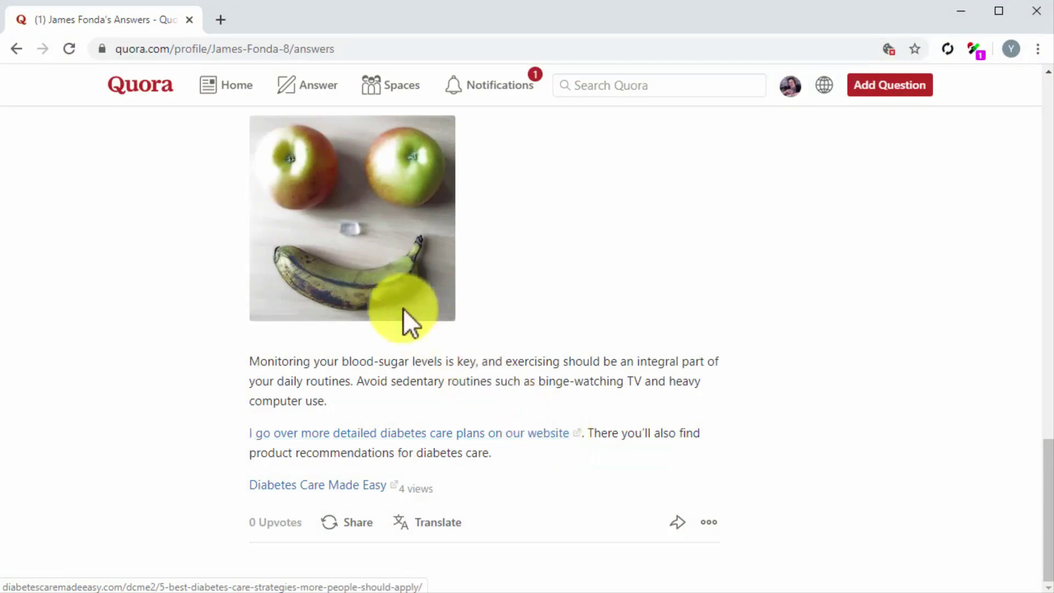
pyautogui.click(154, 82)
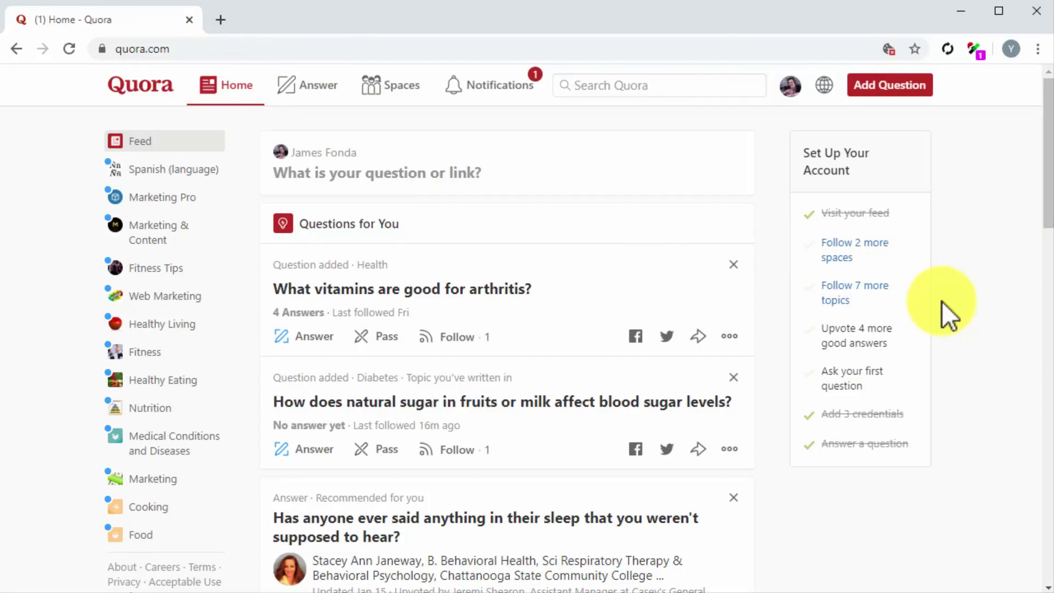
# Start a link share and set its audience to your followers instead of Marketing Pro
pyautogui.click(920, 88)
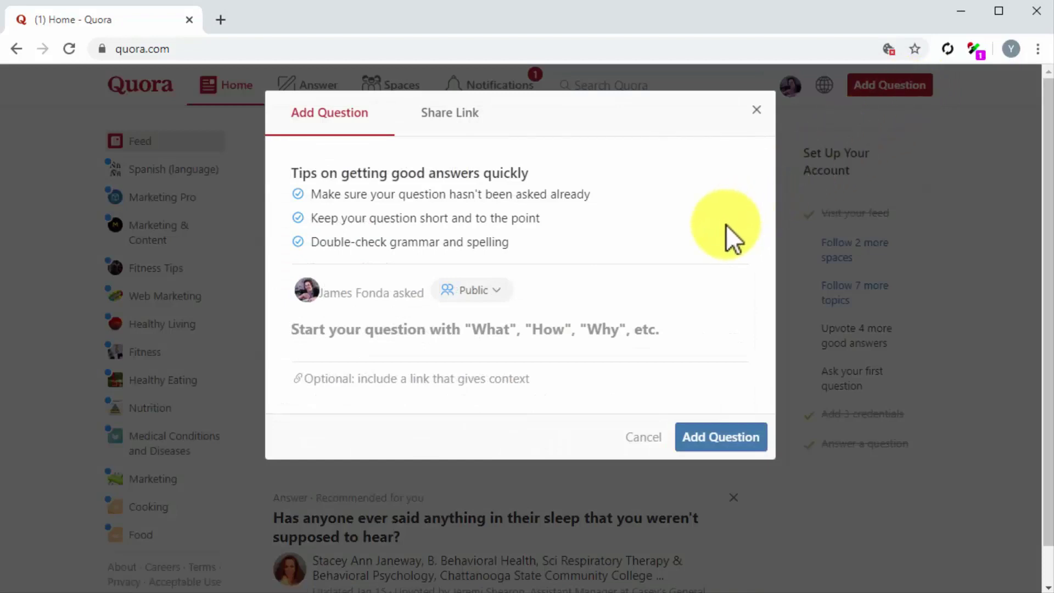
pyautogui.click(471, 116)
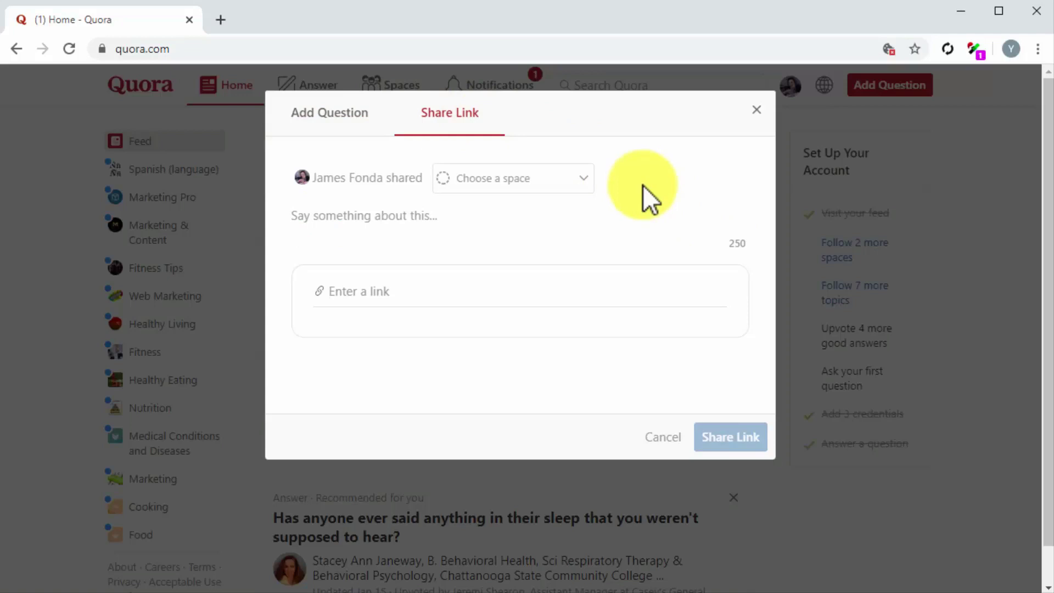
pyautogui.click(589, 185)
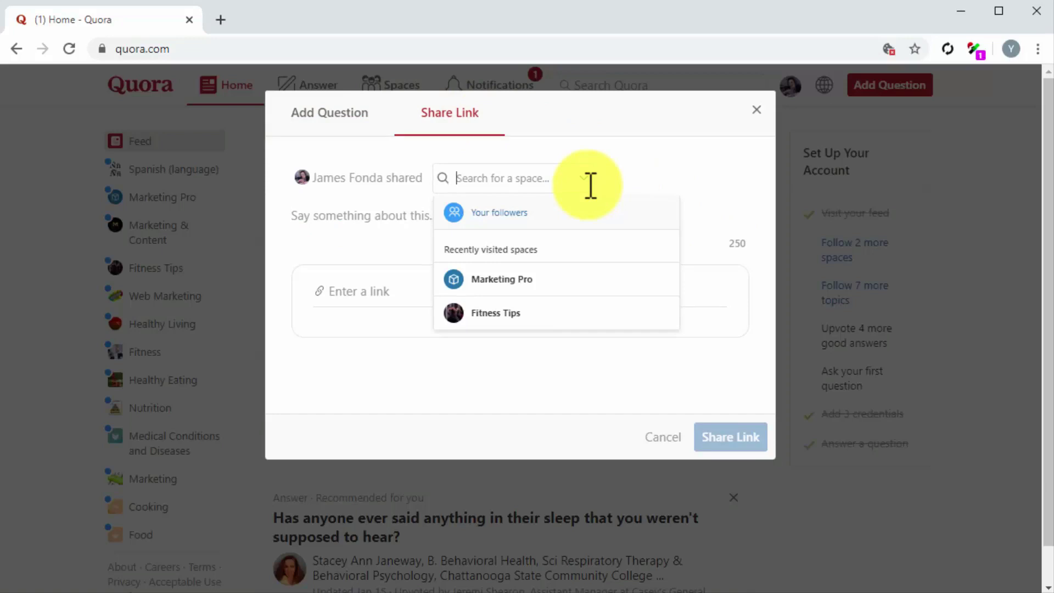
pyautogui.click(614, 284)
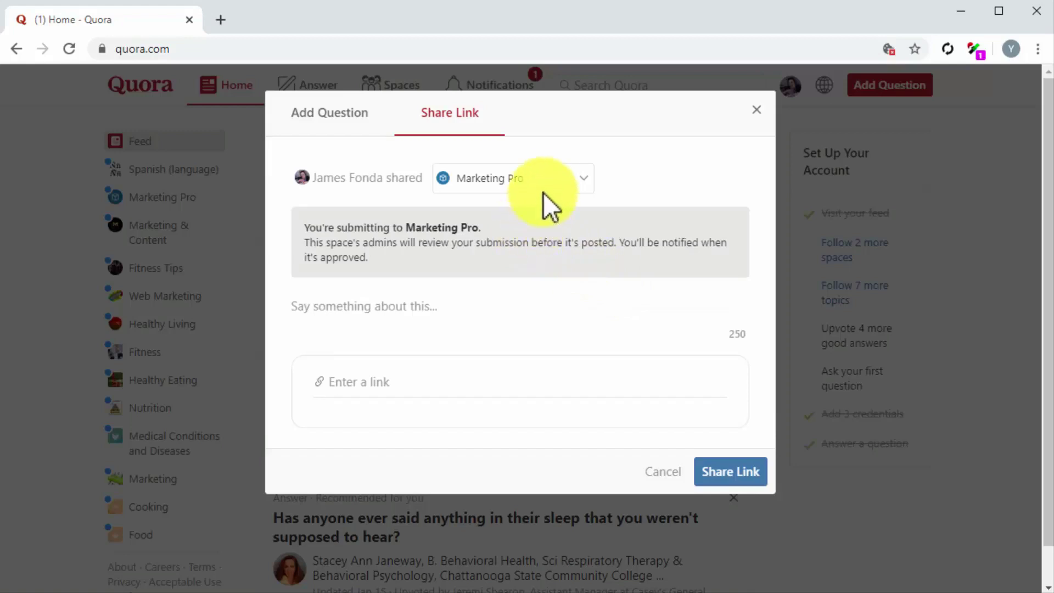
pyautogui.click(547, 181)
pyautogui.click(536, 220)
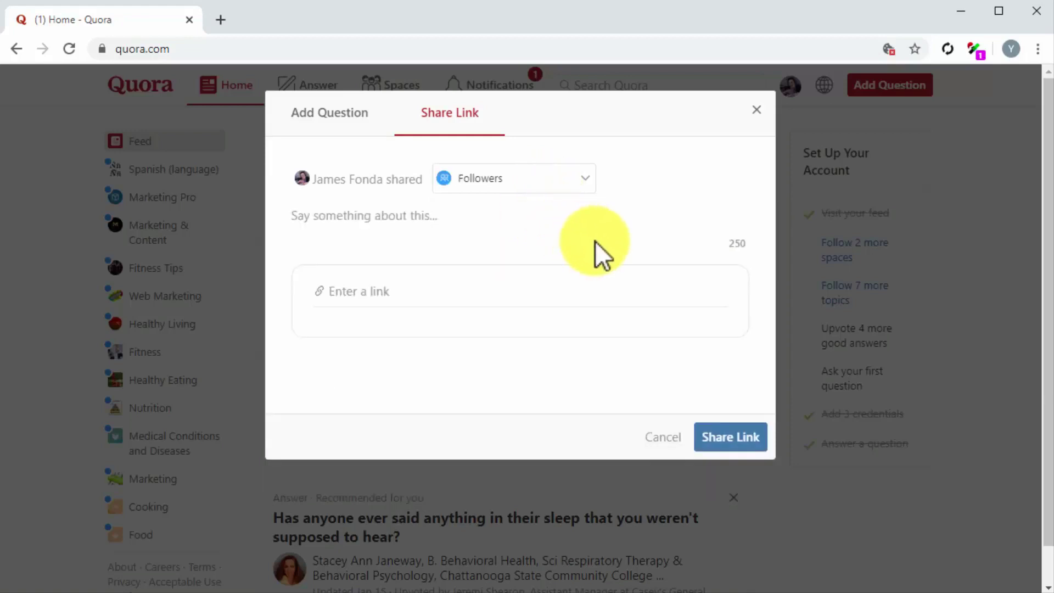
# Add the note on overlooked diabetes care tips and the article URL, then share it
pyautogui.click(402, 217)
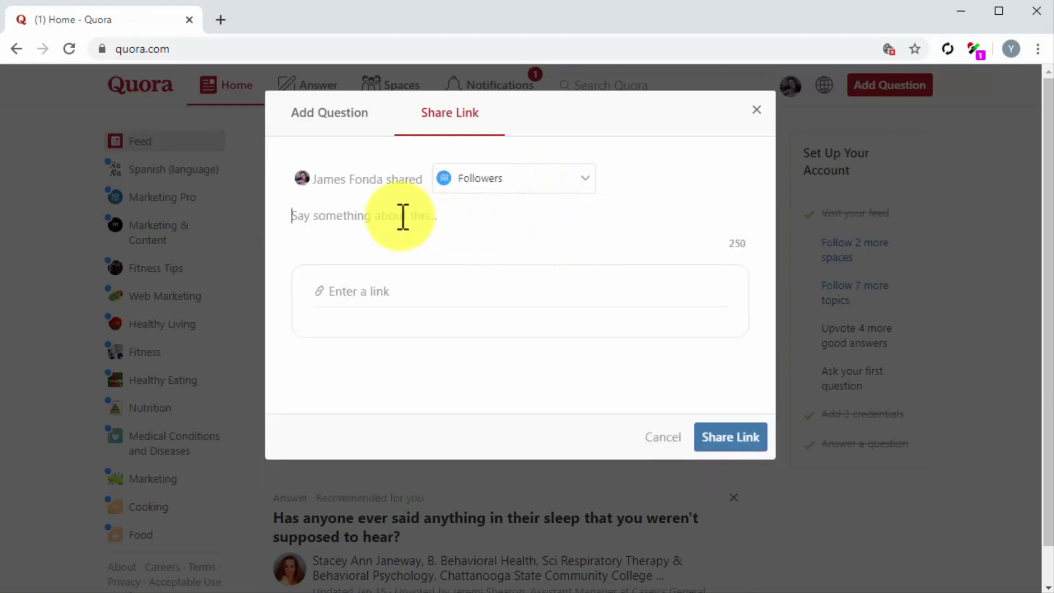
pyautogui.write('There is a lot of information going on around about diabetes care, but nothing seems definitive. Here I share 5 diabetes care tips many people are overlooking!')
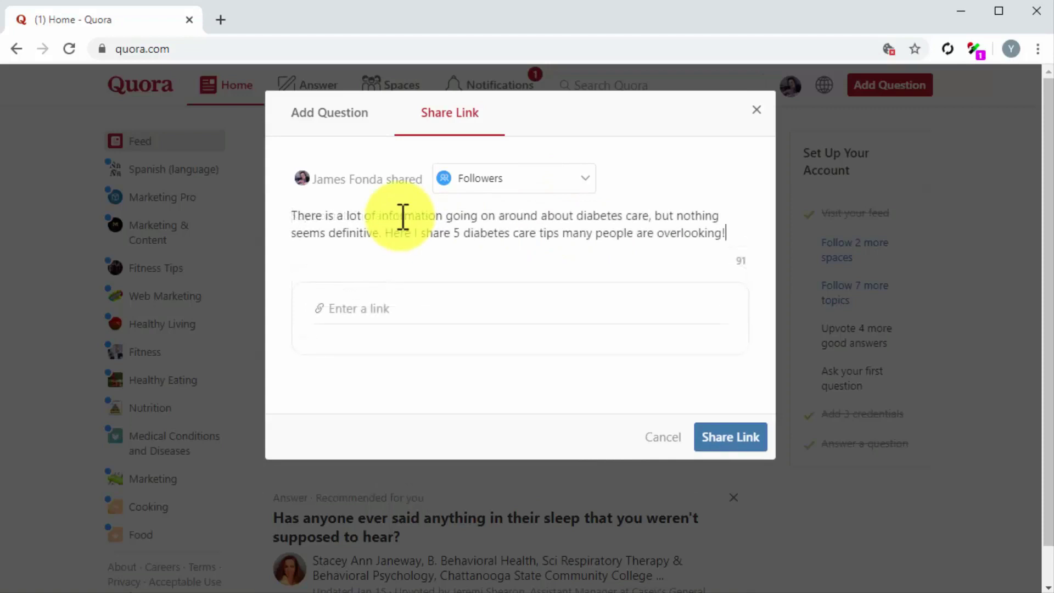
pyautogui.click(372, 305)
pyautogui.hotkey('ctrl', 'v')
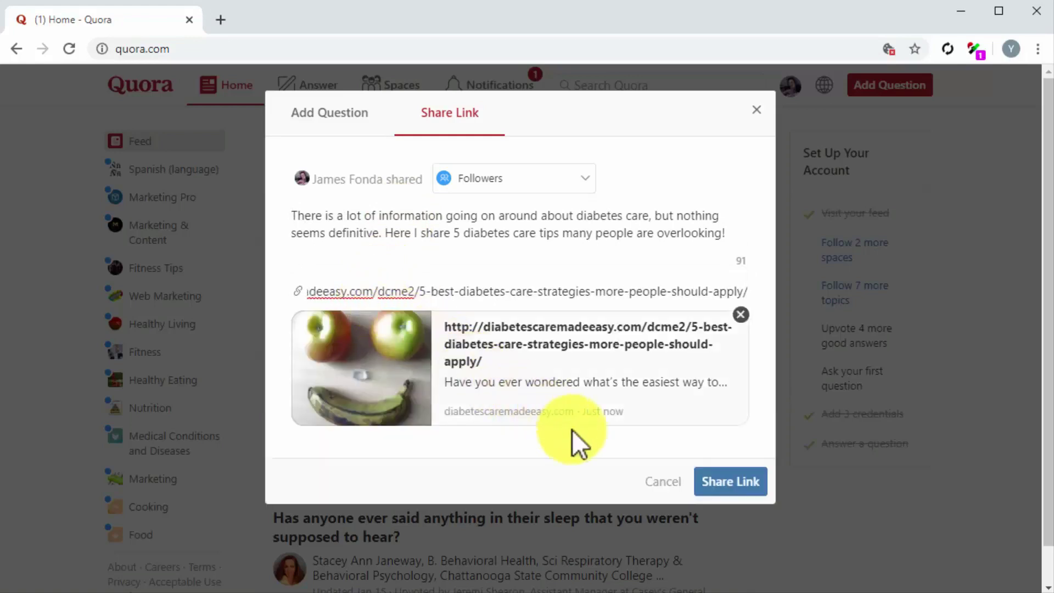
pyautogui.click(722, 482)
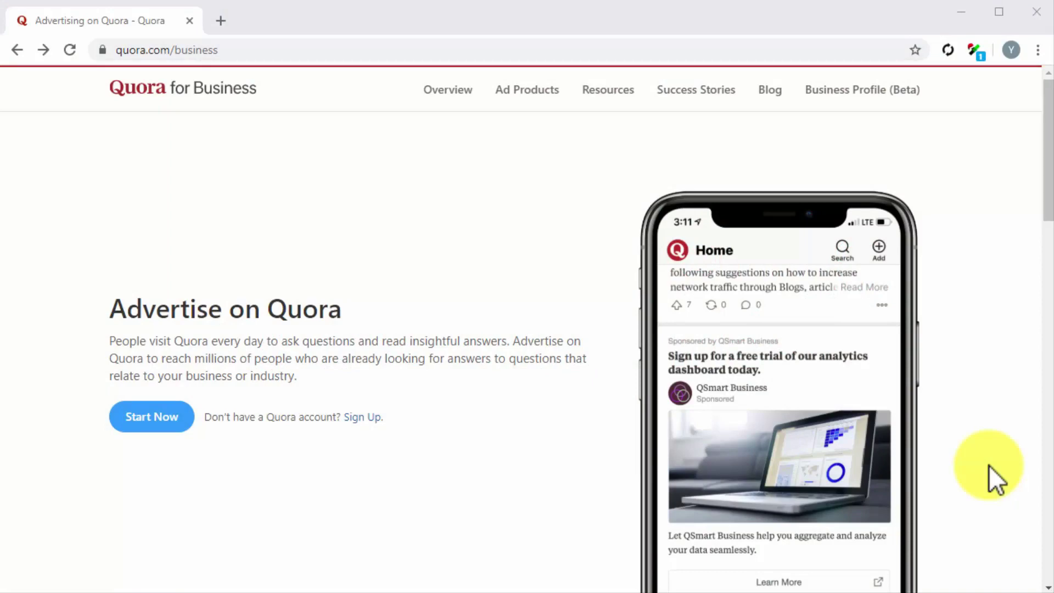
# Follow the Sign Up link on the Advertise on Quora page
pyautogui.click(358, 417)
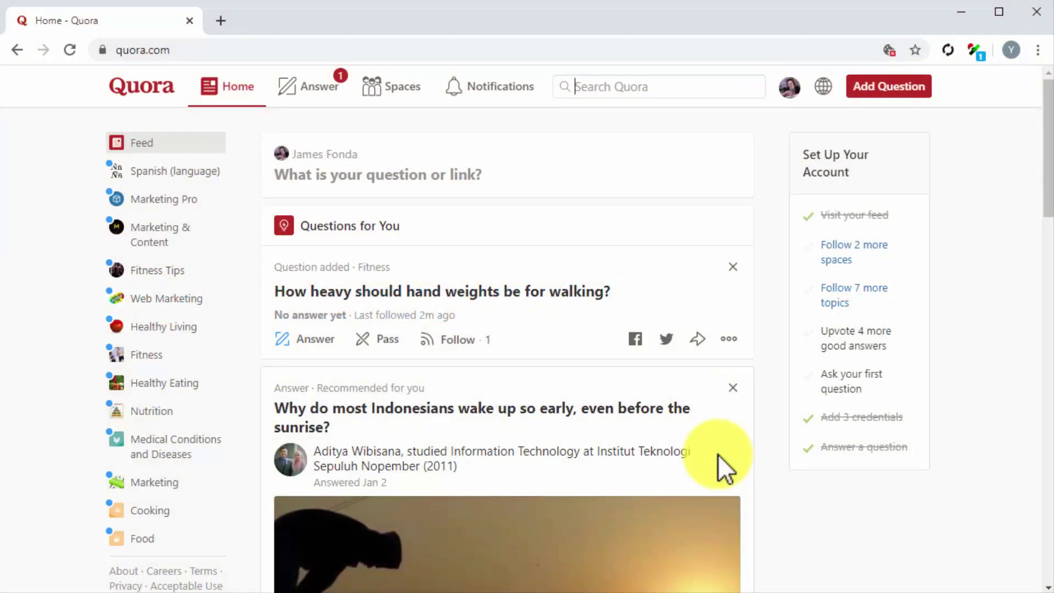
# Launch Ads Manager from the profile avatar menu
pyautogui.click(789, 88)
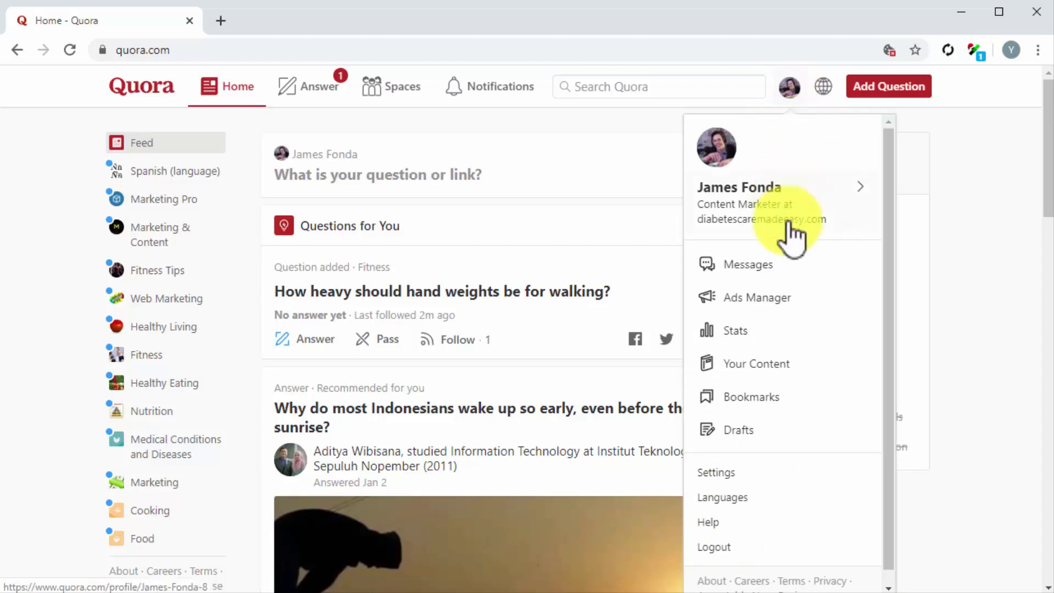
pyautogui.click(779, 297)
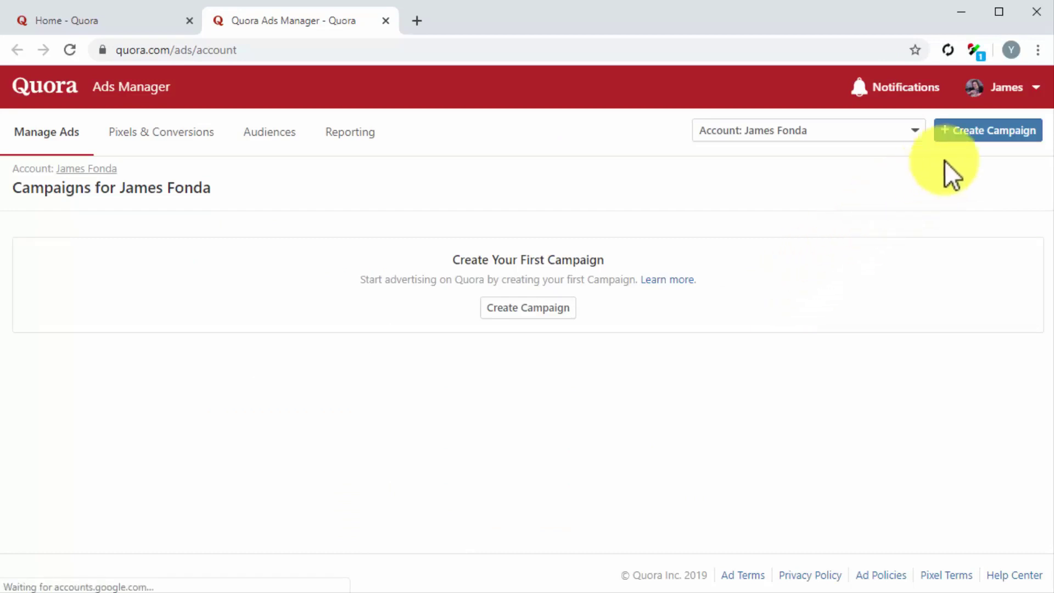
# Create 'My New Quora Ads Campaign': Awareness objective, $25 daily budget, immediate start, then continue
pyautogui.click(979, 142)
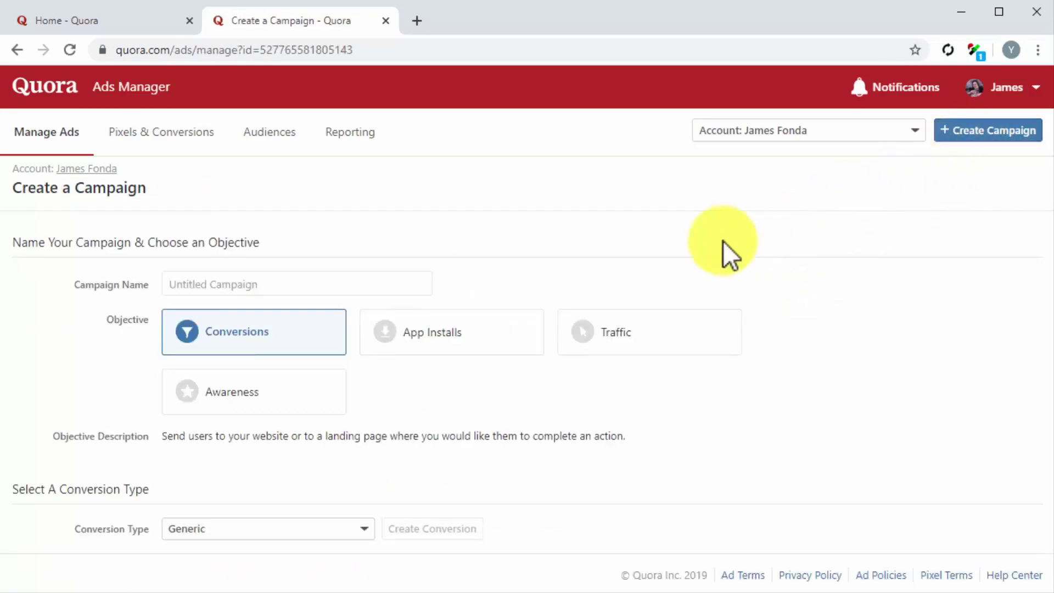
pyautogui.click(345, 280)
pyautogui.write('My New Quora Ads Campaign')
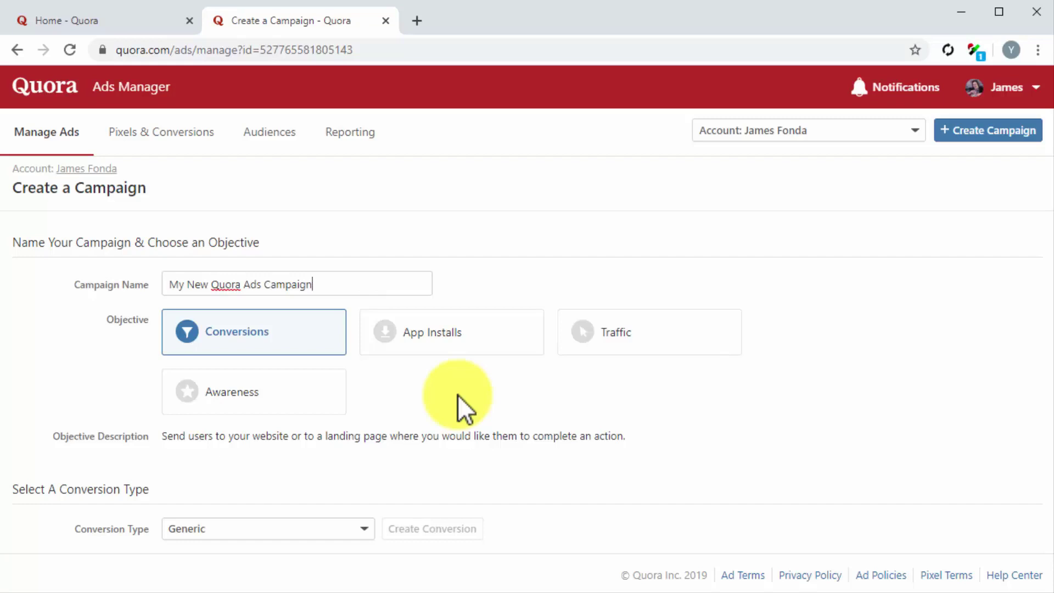
pyautogui.click(302, 393)
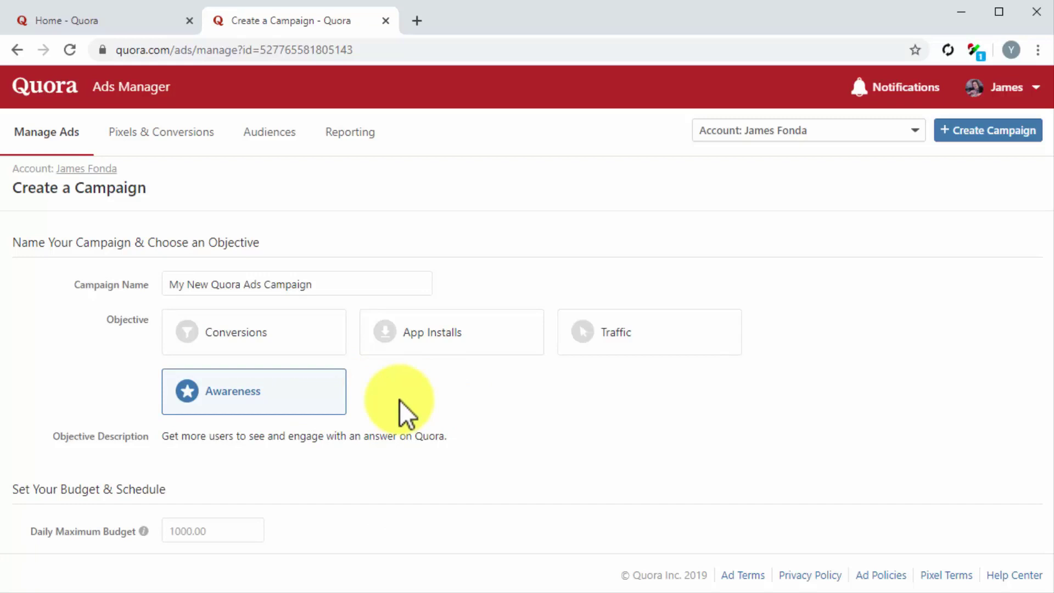
pyautogui.scroll(-3, 399, 400)
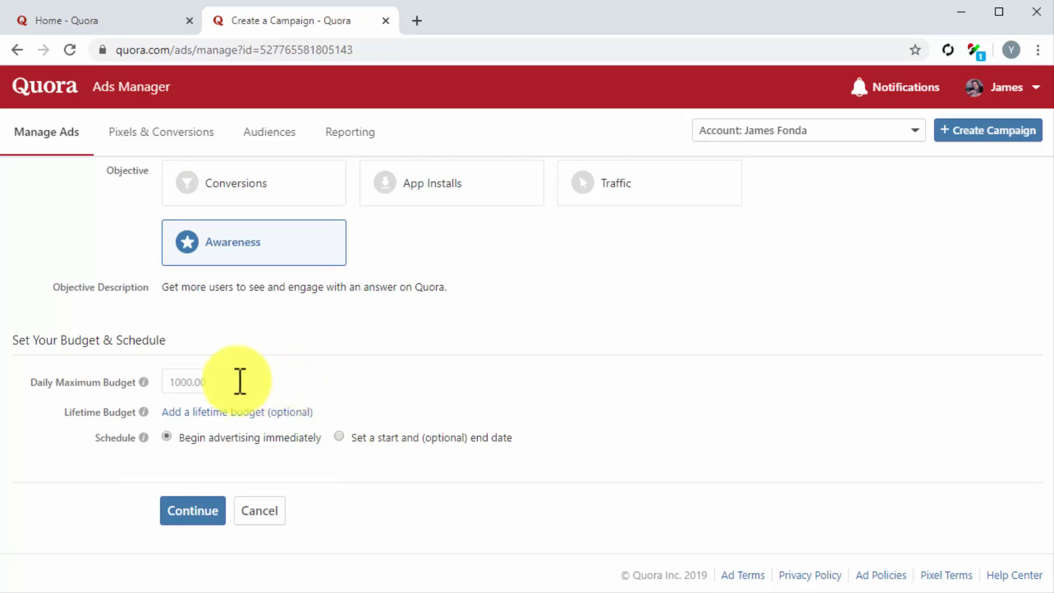
pyautogui.click(218, 380)
pyautogui.write('25')
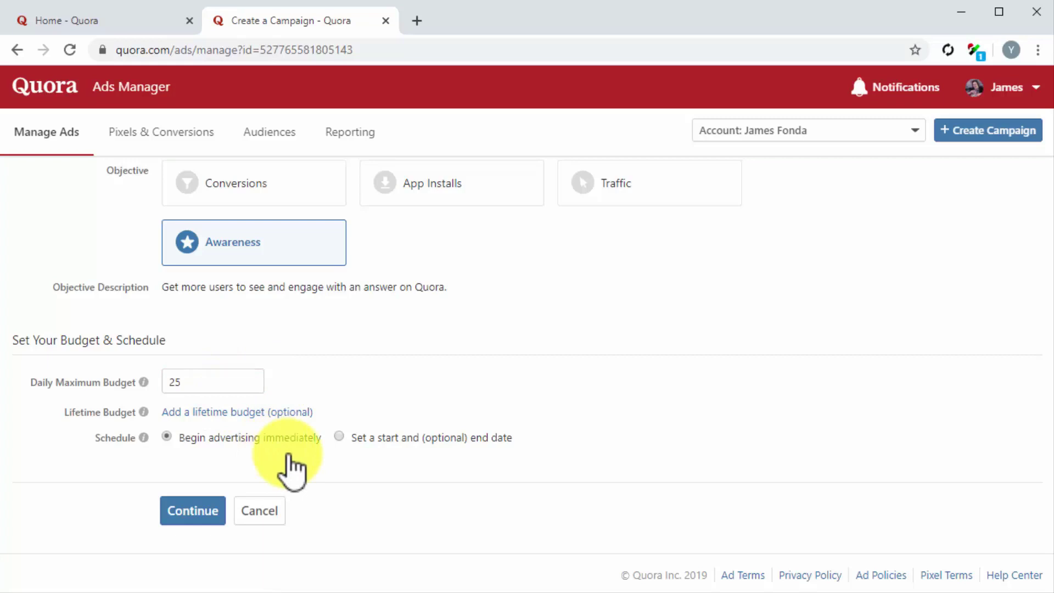
pyautogui.click(338, 436)
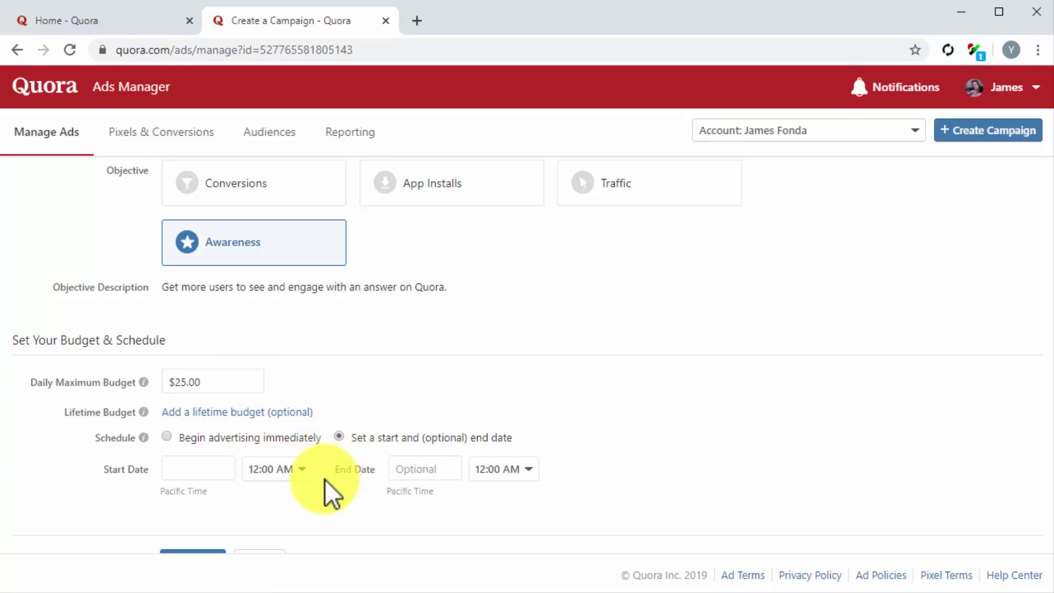
pyautogui.click(167, 437)
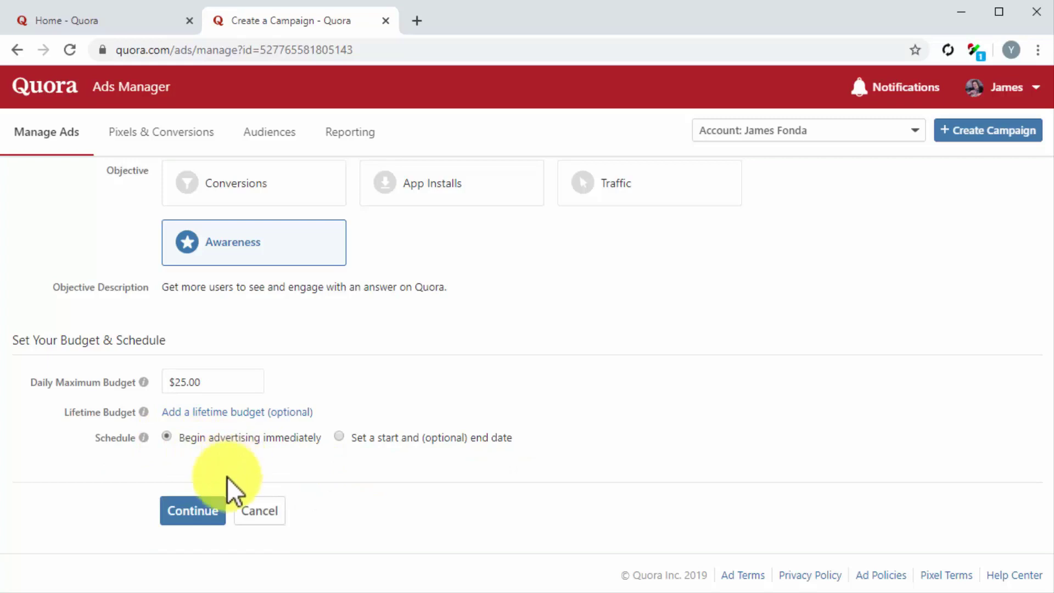
pyautogui.click(208, 520)
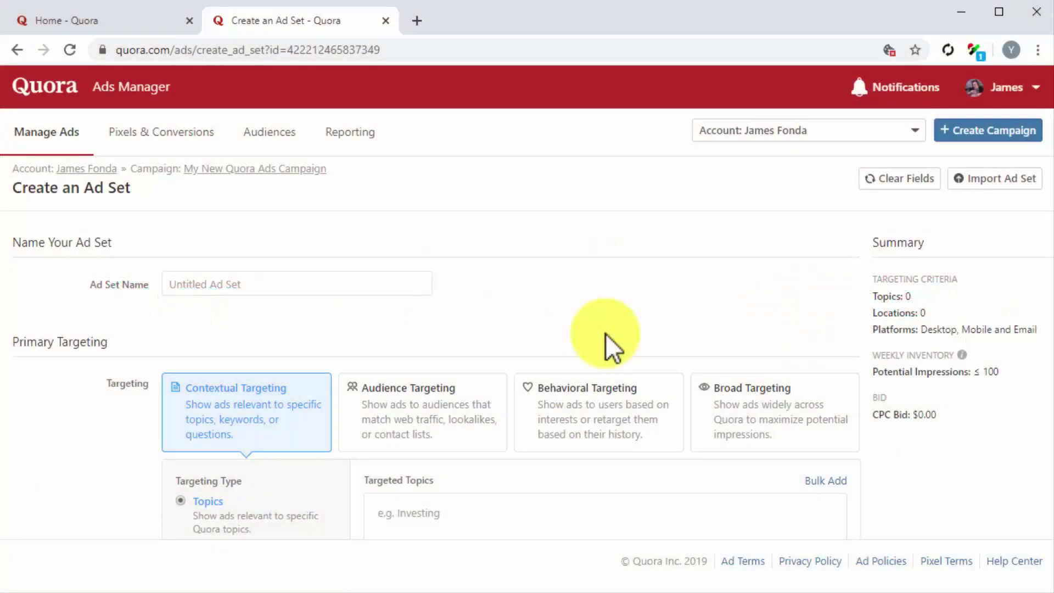
# Name the ad set 'My New Ad Set'
pyautogui.click(335, 284)
pyautogui.write('My New Ad Set')
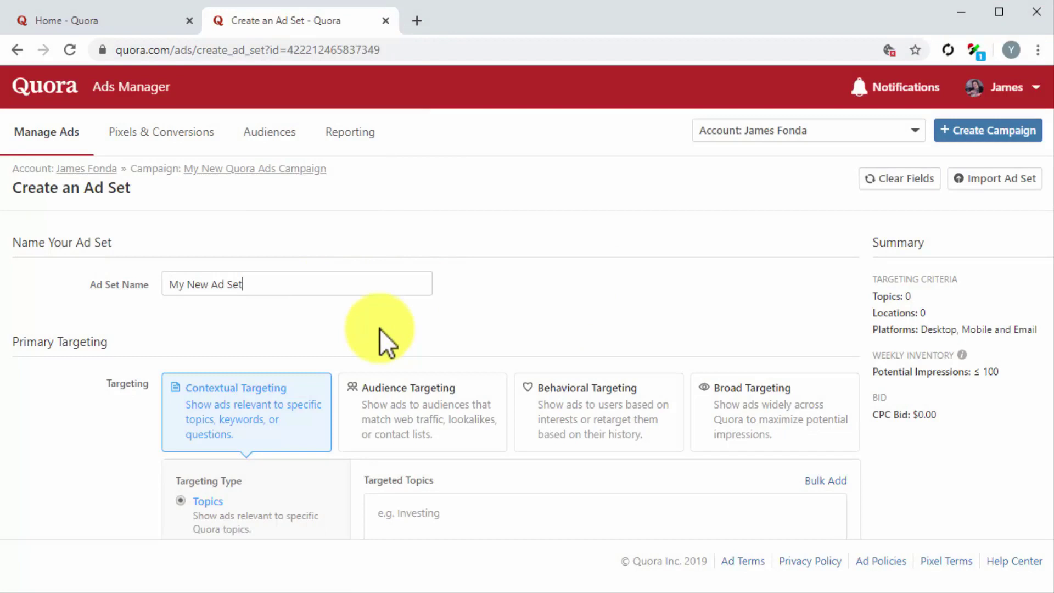
pyautogui.scroll(-3, 380, 329)
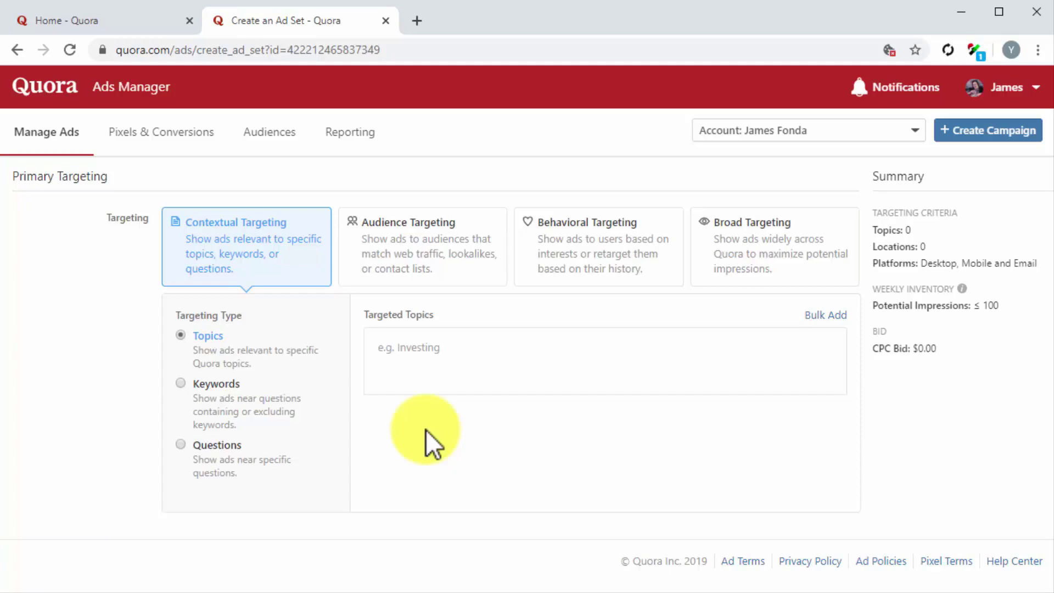
# Choose Contextual topic targeting with Diabetes and Diabetes Treatment after comparing targeting types
pyautogui.click(384, 272)
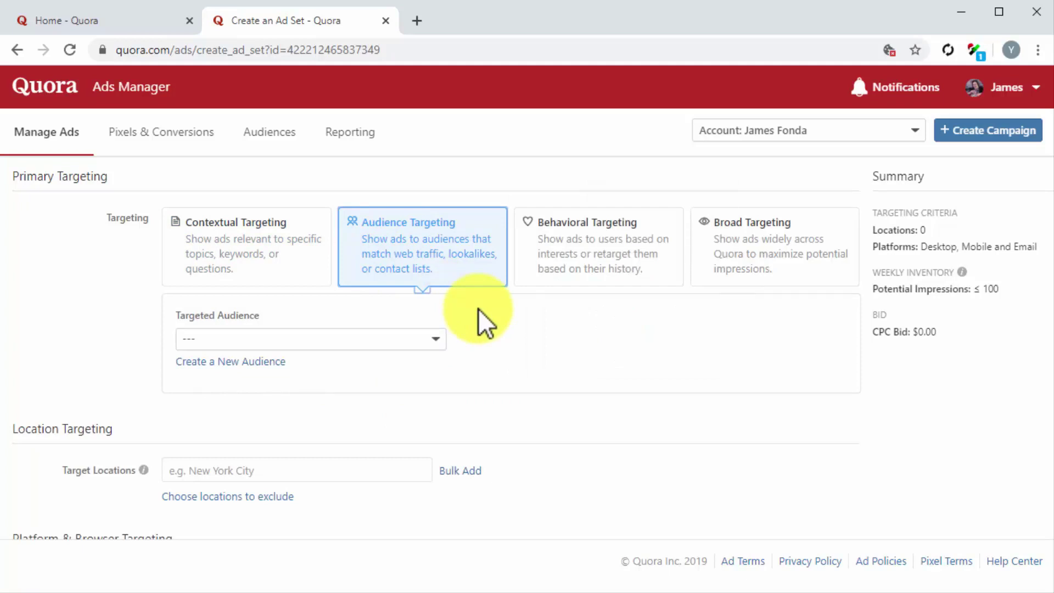
pyautogui.click(583, 264)
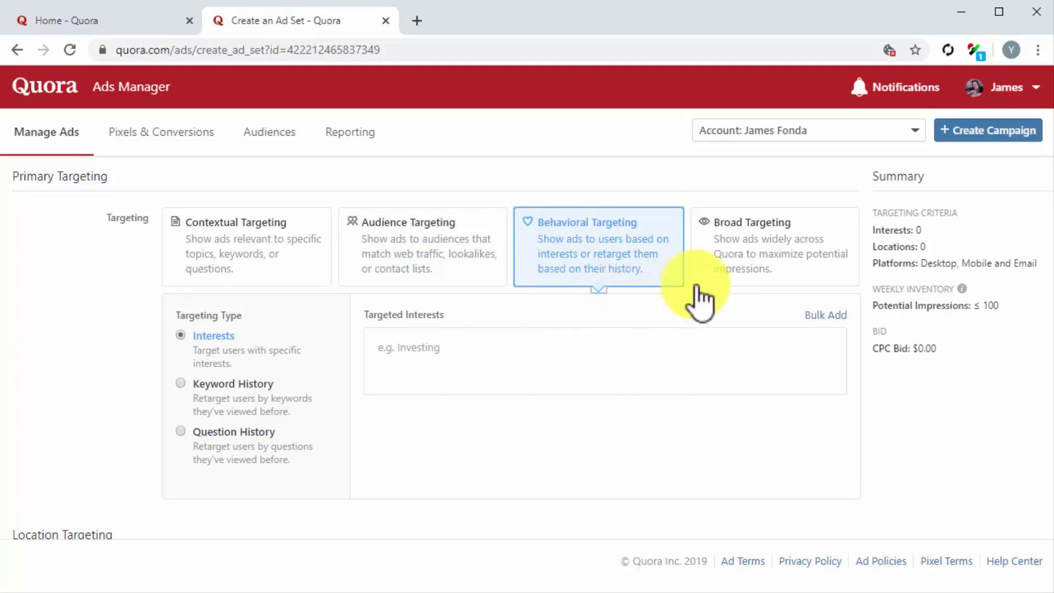
pyautogui.click(740, 270)
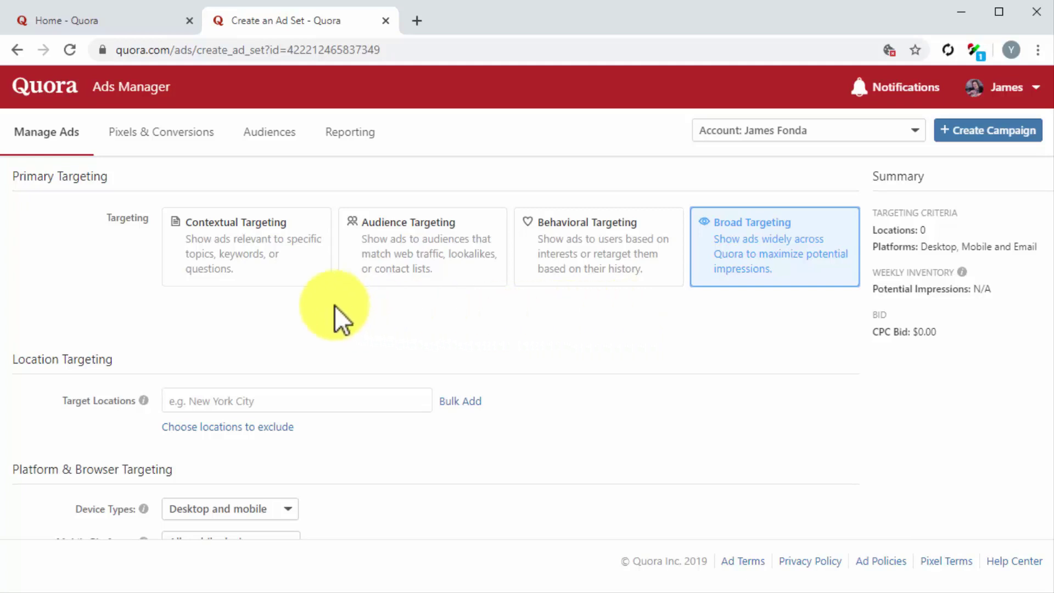
pyautogui.click(295, 255)
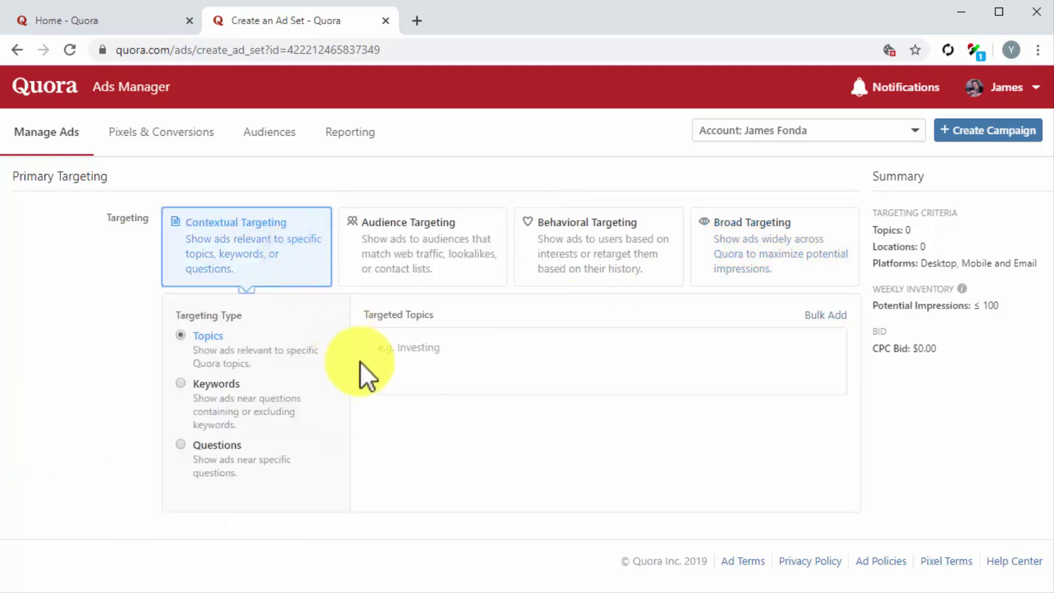
pyautogui.click(204, 332)
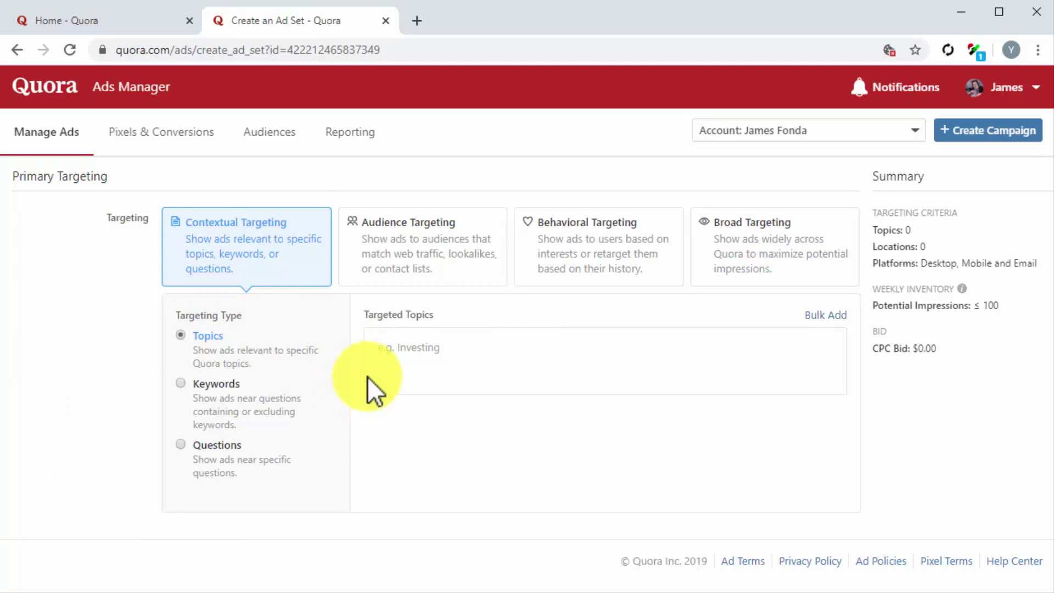
pyautogui.click(406, 354)
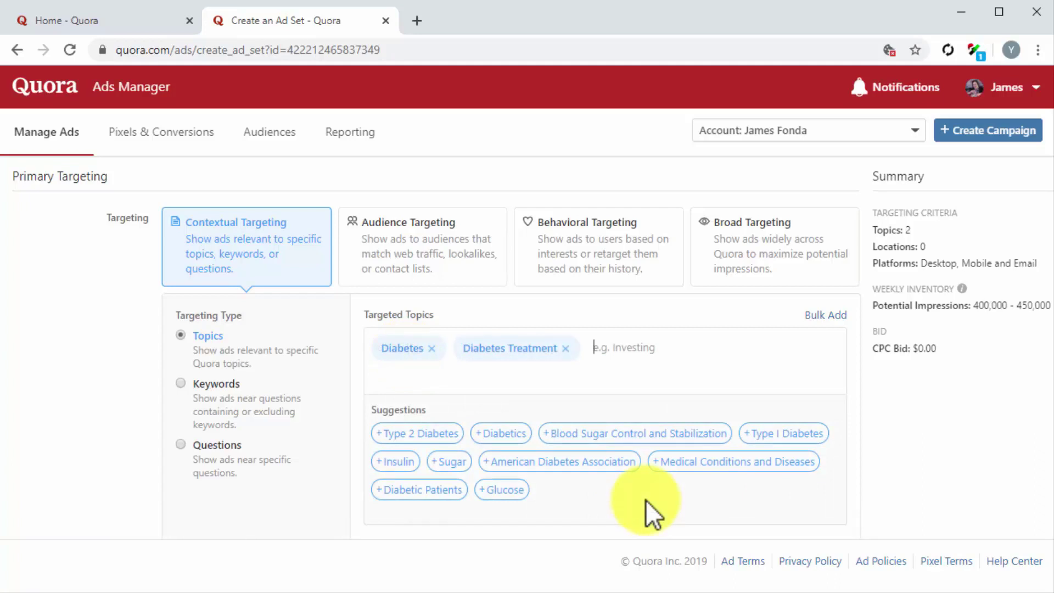
pyautogui.scroll(-6, 645, 500)
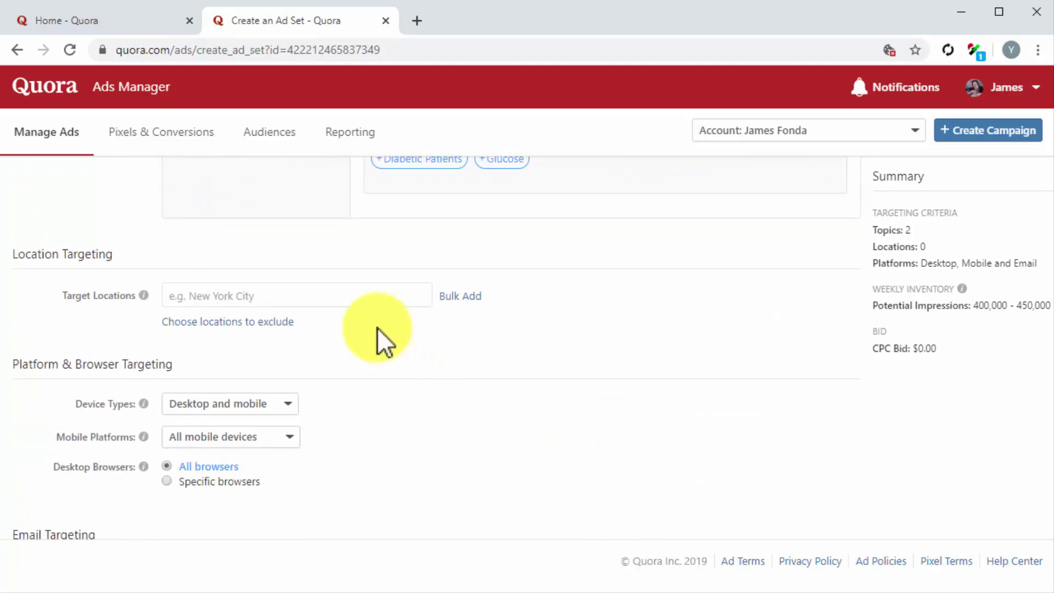
# Target the United States as the ad set's location
pyautogui.click(318, 296)
pyautogui.write('u')
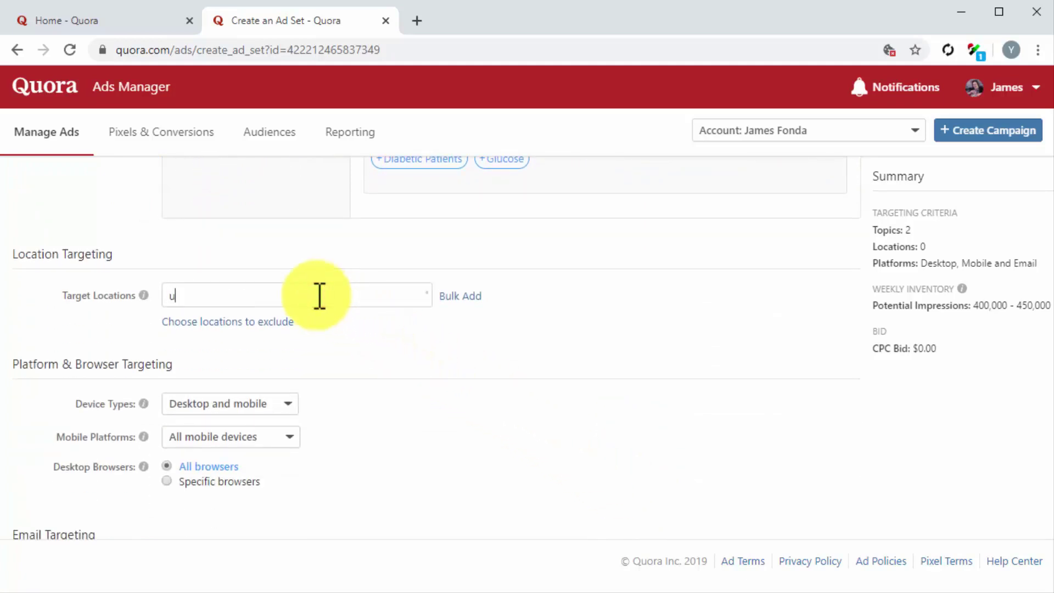
pyautogui.write('ni')
pyautogui.click(330, 322)
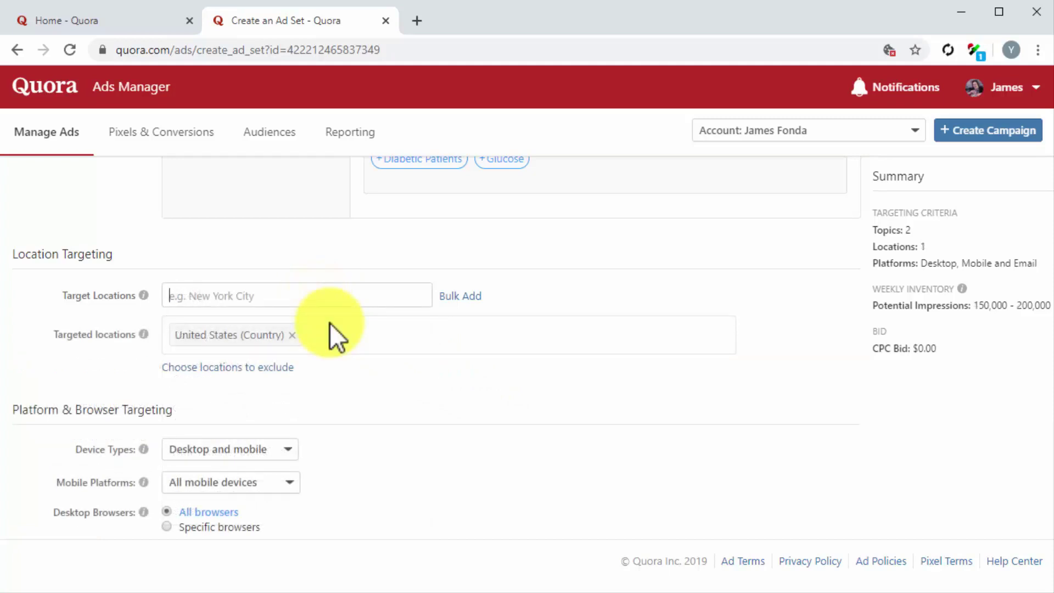
pyautogui.scroll(-3, 329, 322)
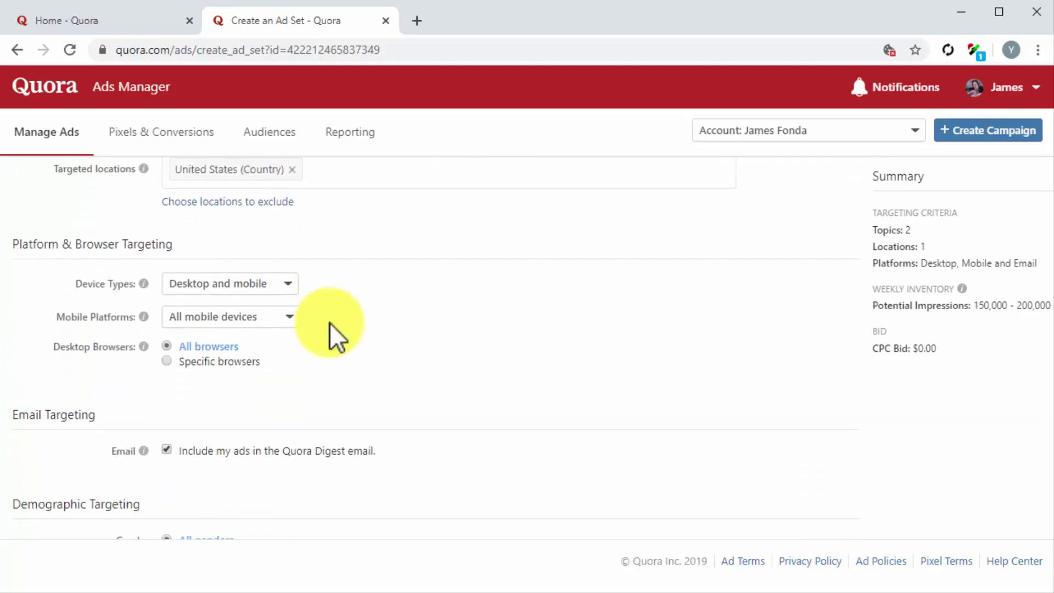
# Keep all device types, mobile platforms, desktop browsers and genders targeted
pyautogui.click(283, 284)
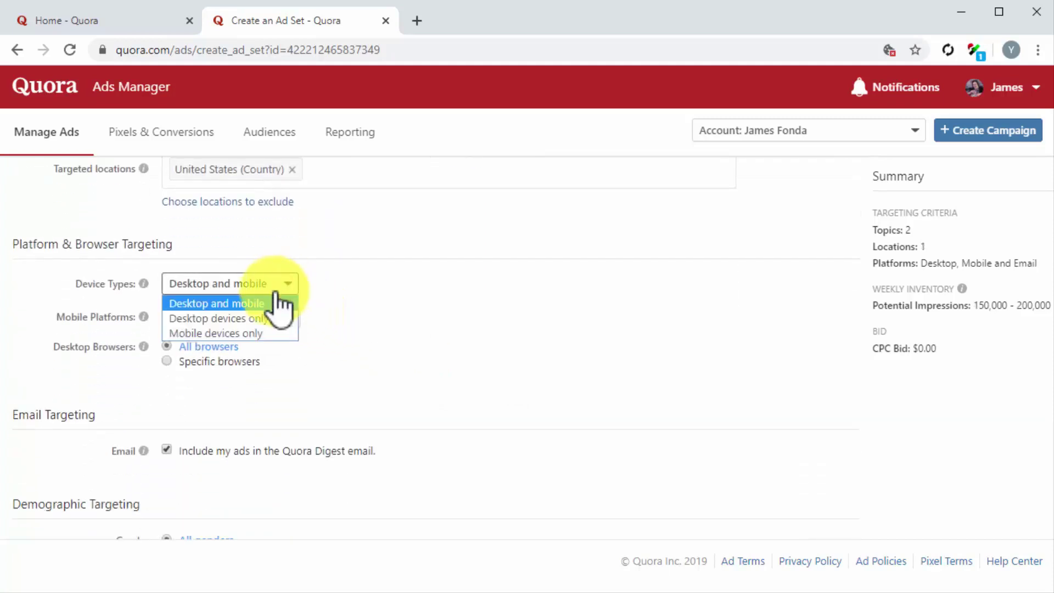
pyautogui.click(269, 303)
pyautogui.click(268, 317)
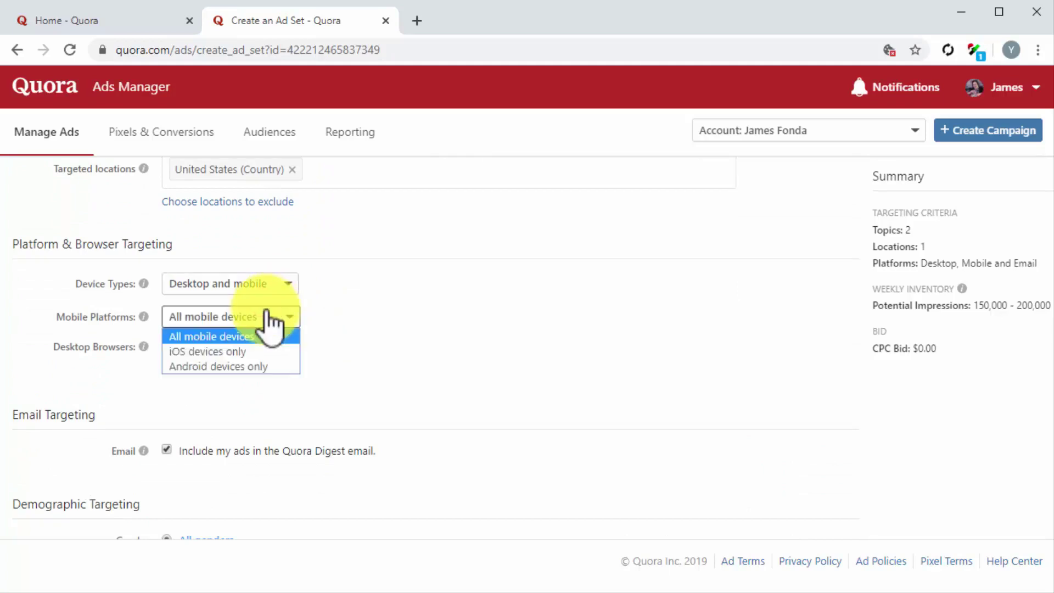
pyautogui.click(268, 337)
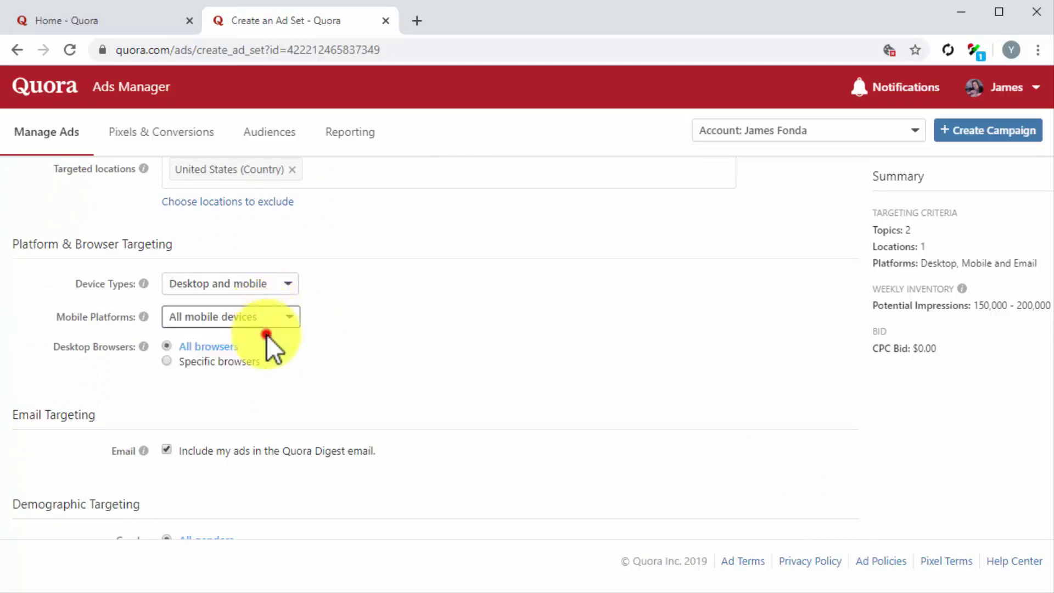
pyautogui.click(167, 347)
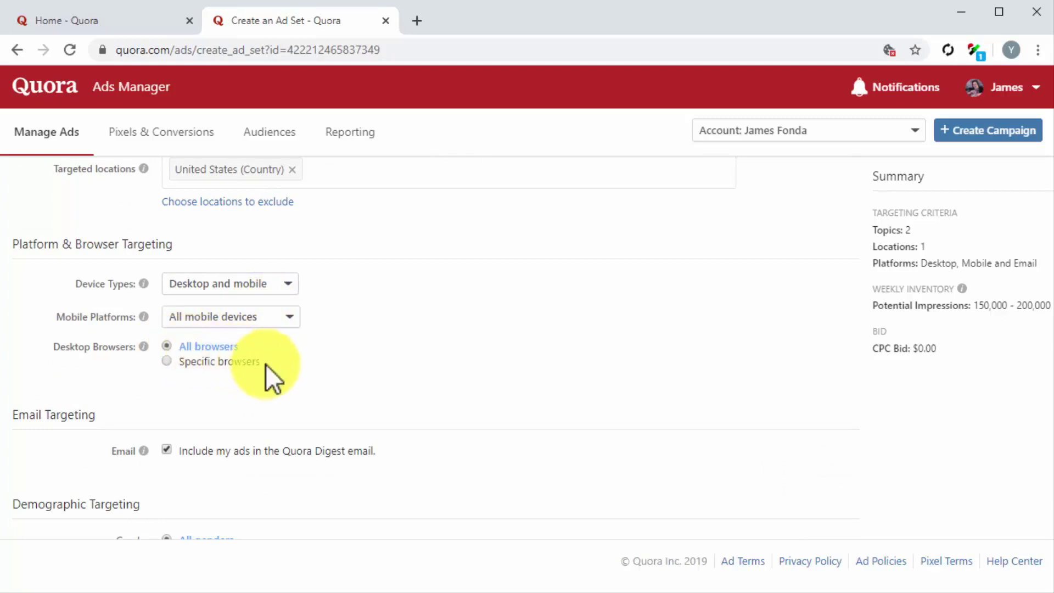
pyautogui.scroll(-3, 383, 380)
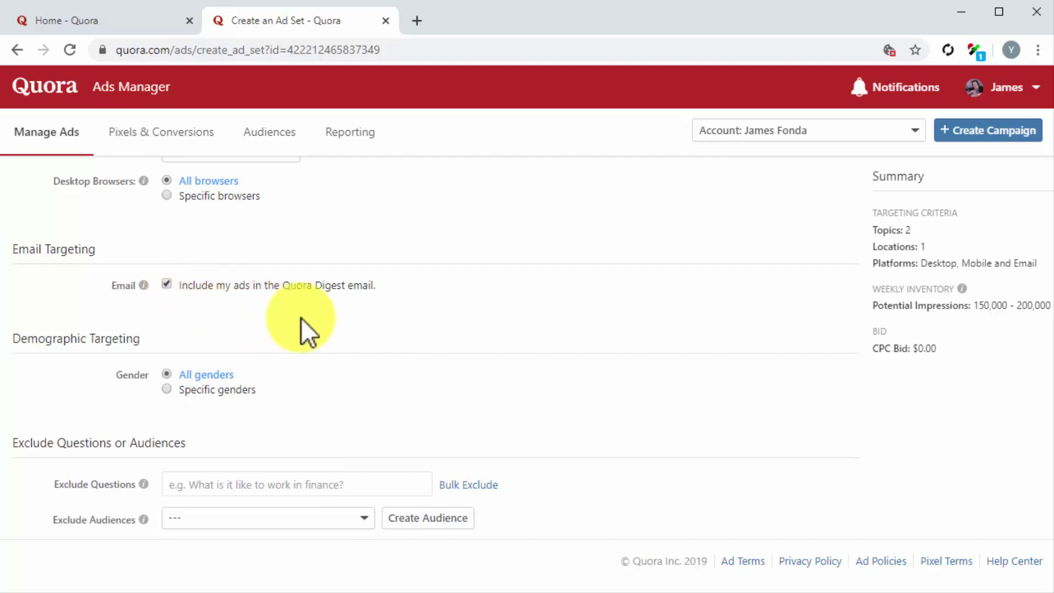
pyautogui.scroll(-1, 301, 318)
pyautogui.scroll(-1, 301, 318)
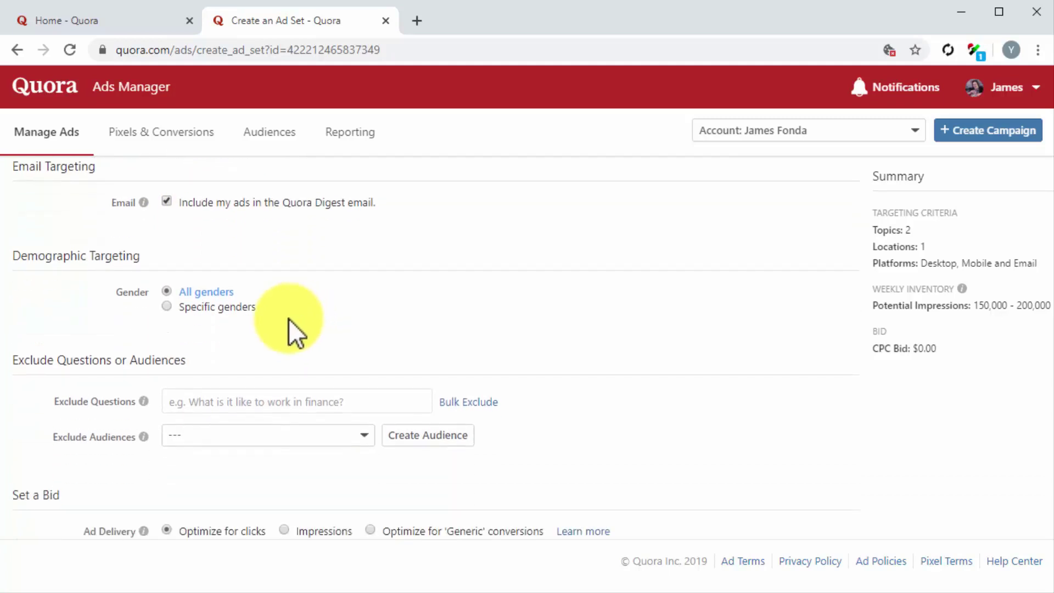
pyautogui.click(166, 291)
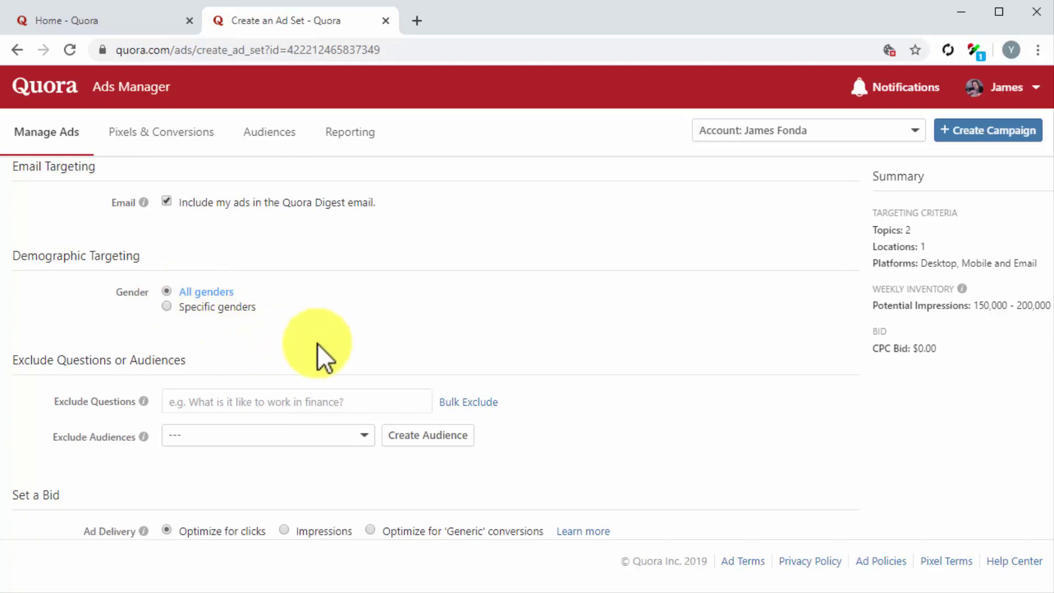
pyautogui.scroll(-2, 529, 357)
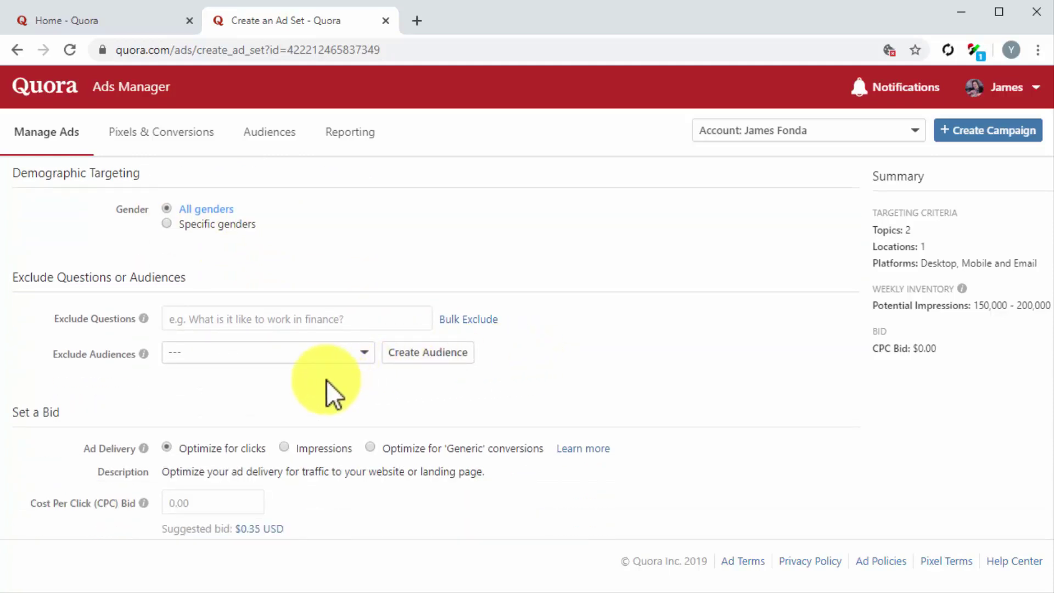
pyautogui.scroll(-2, 326, 380)
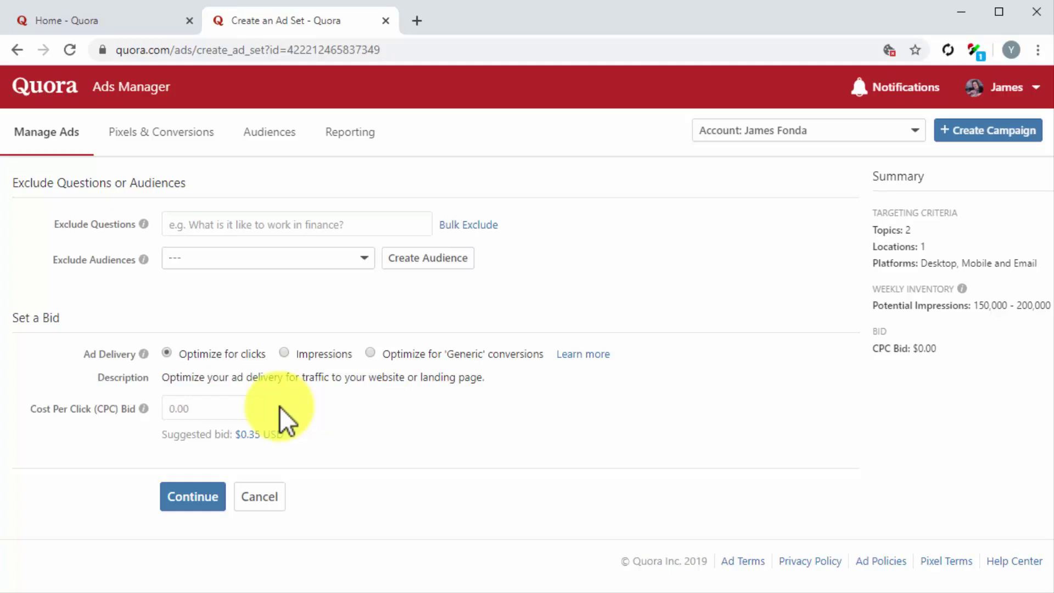
# Optimize for impressions with the suggested $9.41 CPM bid and save the ad set
pyautogui.click(286, 354)
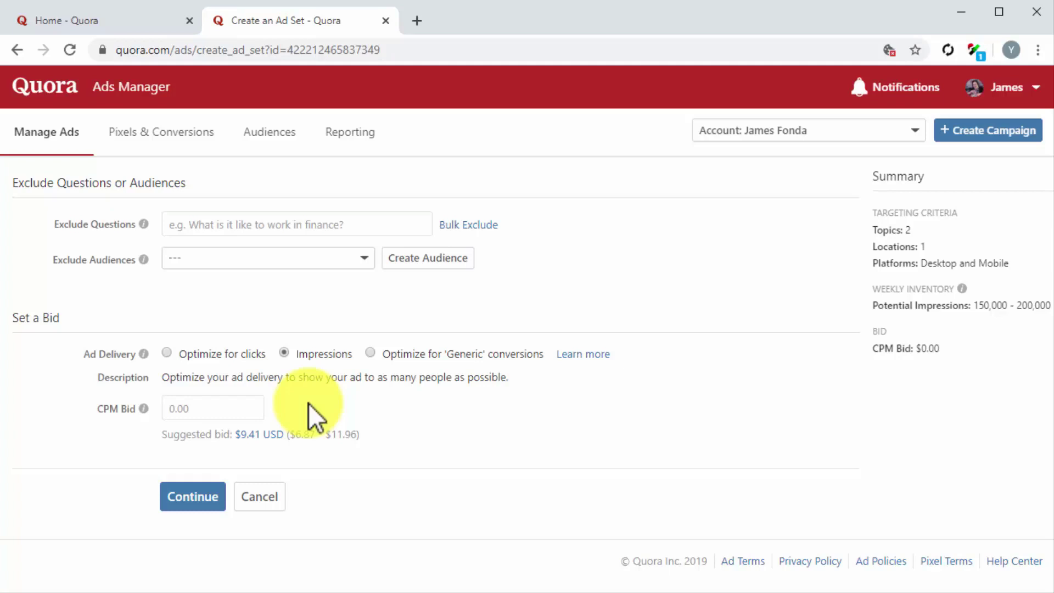
pyautogui.click(261, 433)
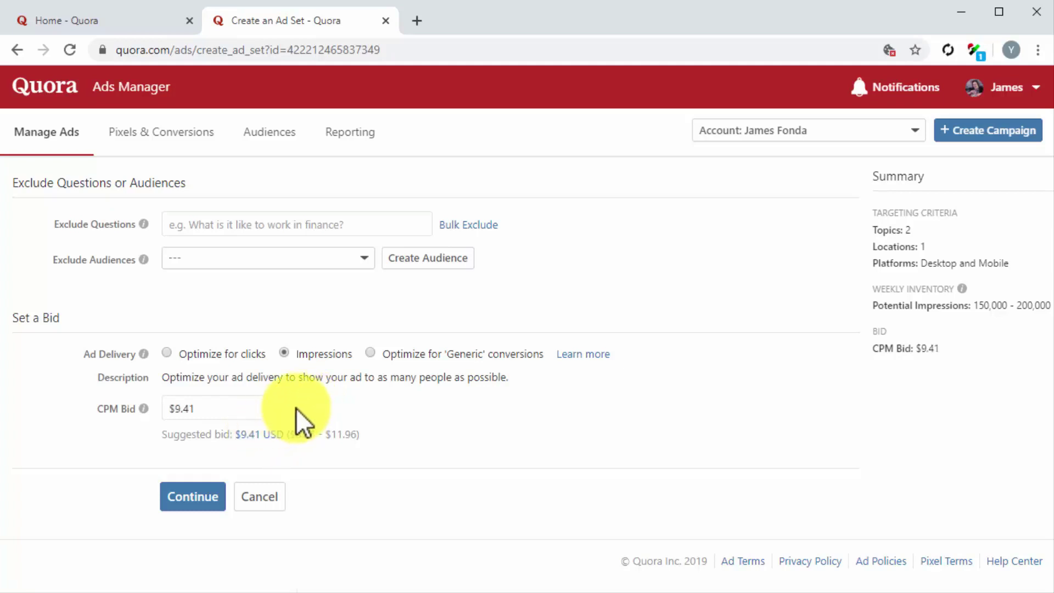
pyautogui.click(207, 505)
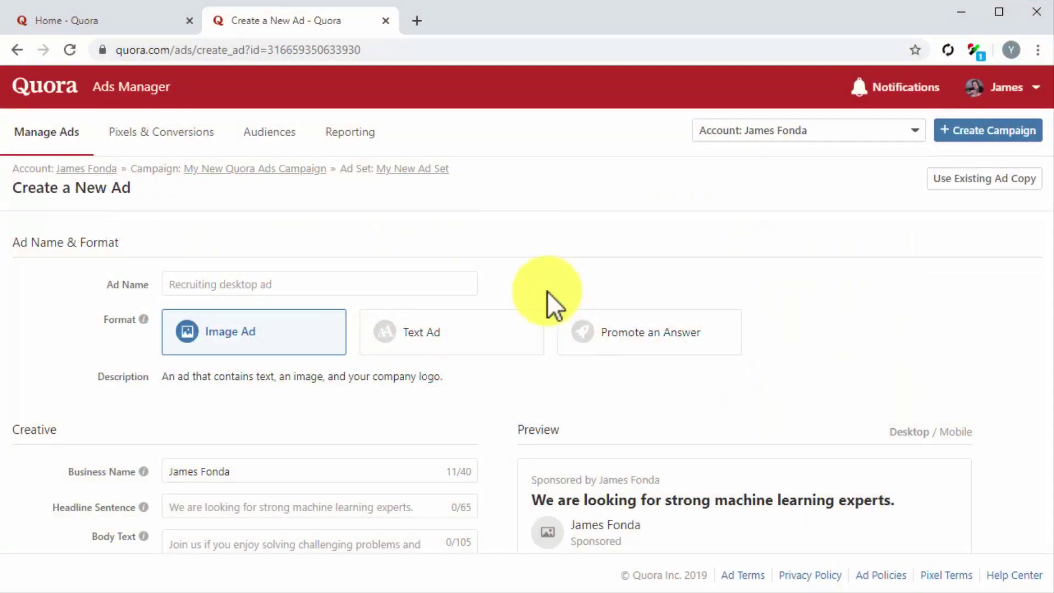
# Name the ad 'My New Quora Ad', choose Promote an Answer, and select the business name text
pyautogui.click(390, 287)
pyautogui.write('My New Quora Ad')
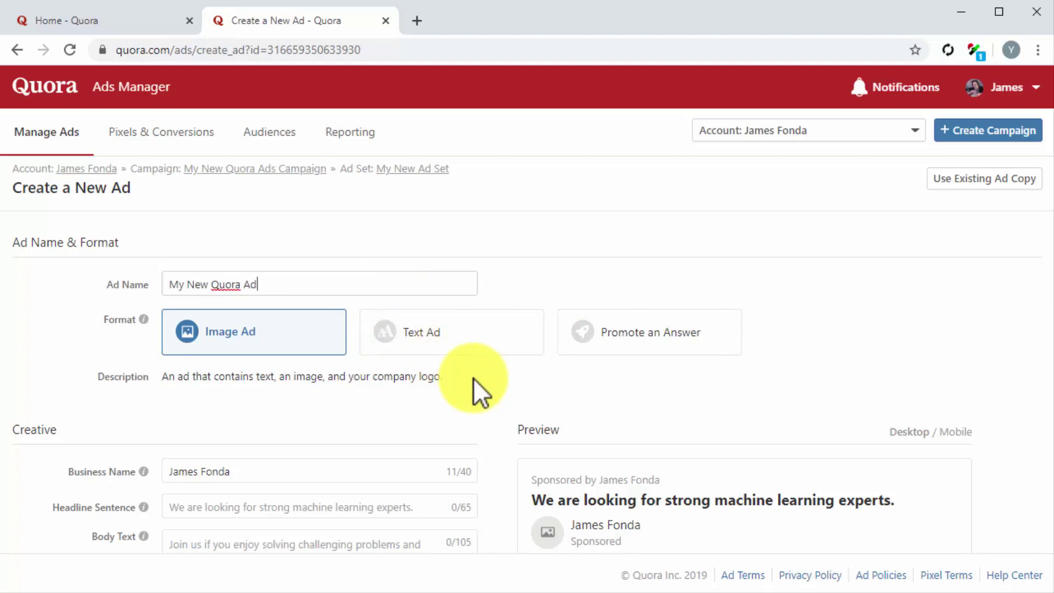
pyautogui.click(652, 342)
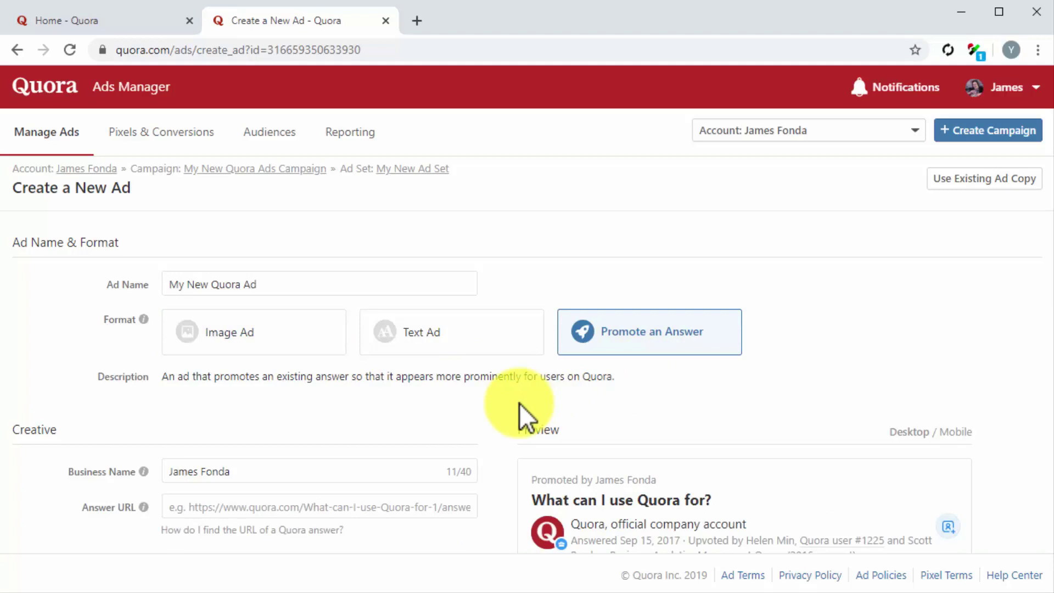
pyautogui.scroll(-3, 502, 403)
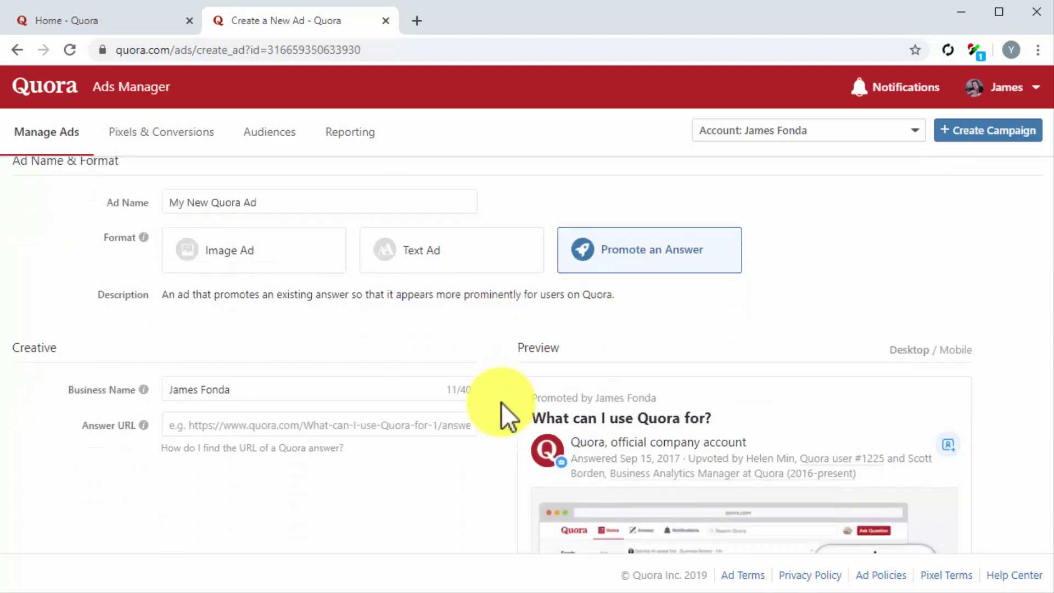
pyautogui.click(329, 312)
pyautogui.hotkey('ctrl', 'a')
# Use business name Diabetes Care Made Easy, paste the diabetes answer's URL, and submit
pyautogui.write('Diabetes Care Made Easy')
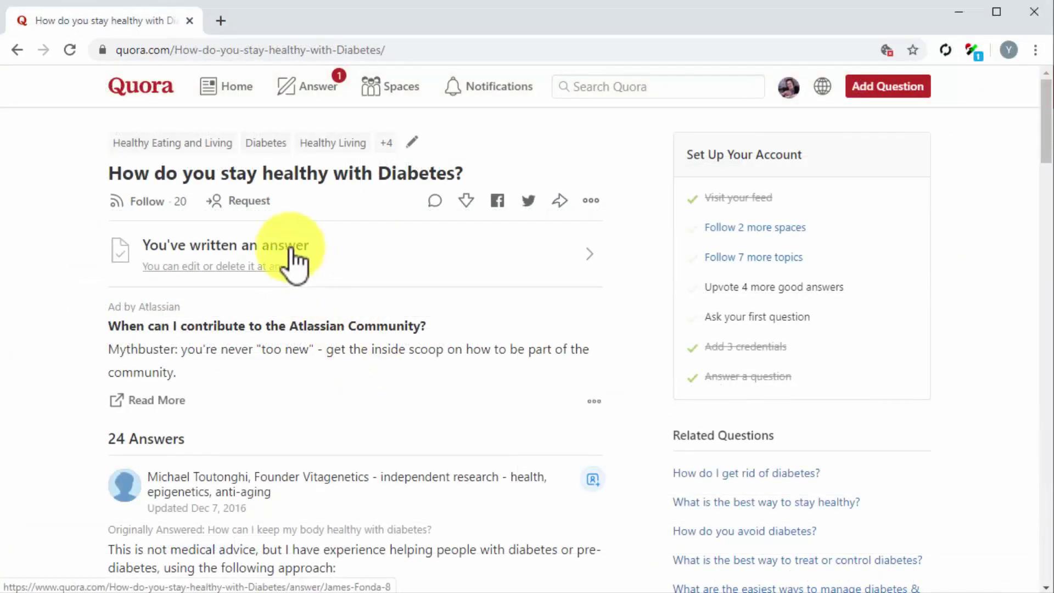
pyautogui.click(290, 250)
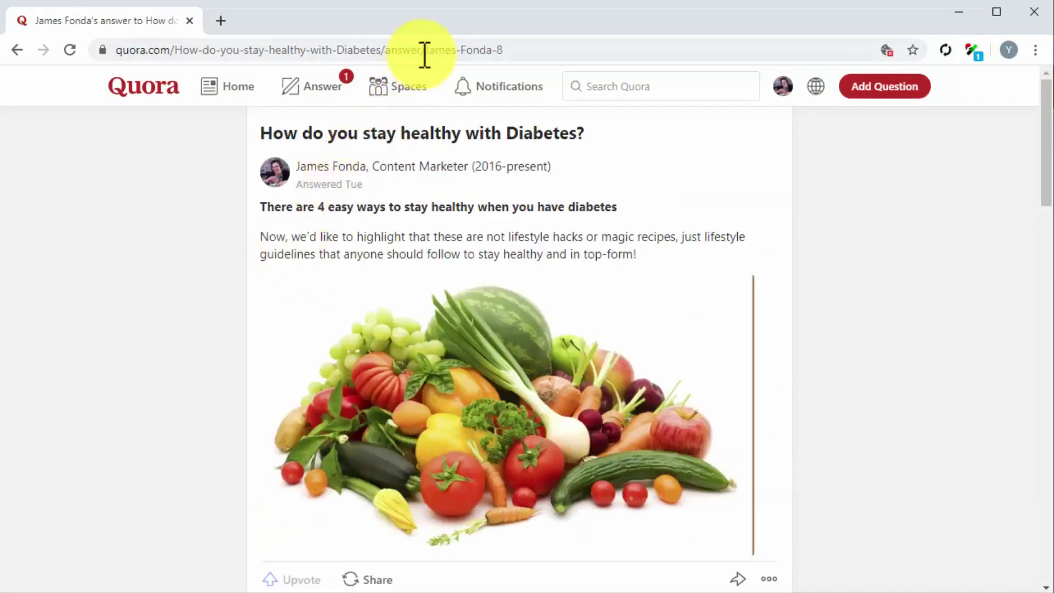
pyautogui.rightClick(424, 52)
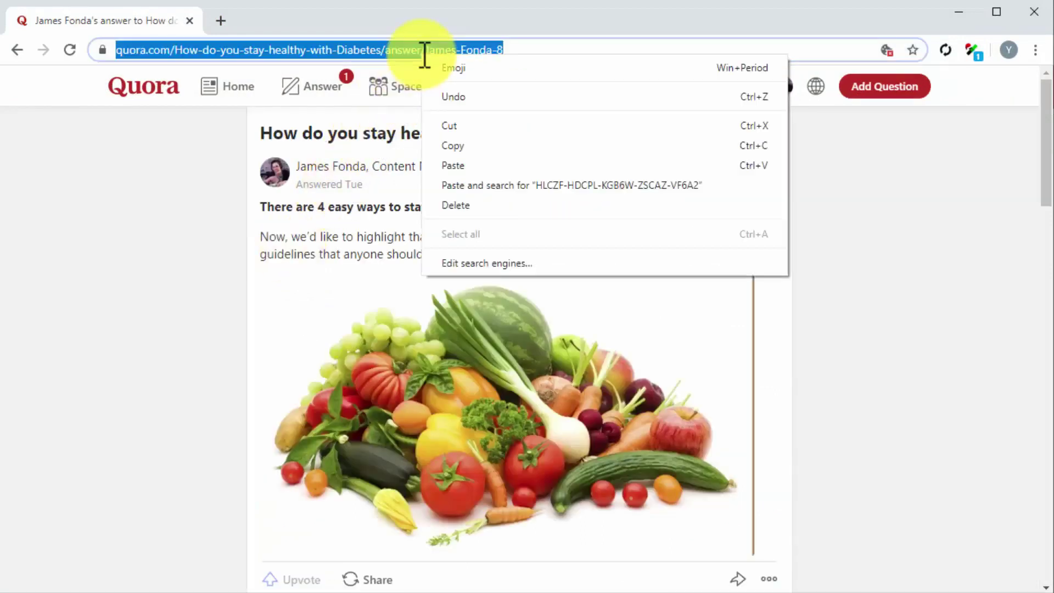
pyautogui.click(451, 144)
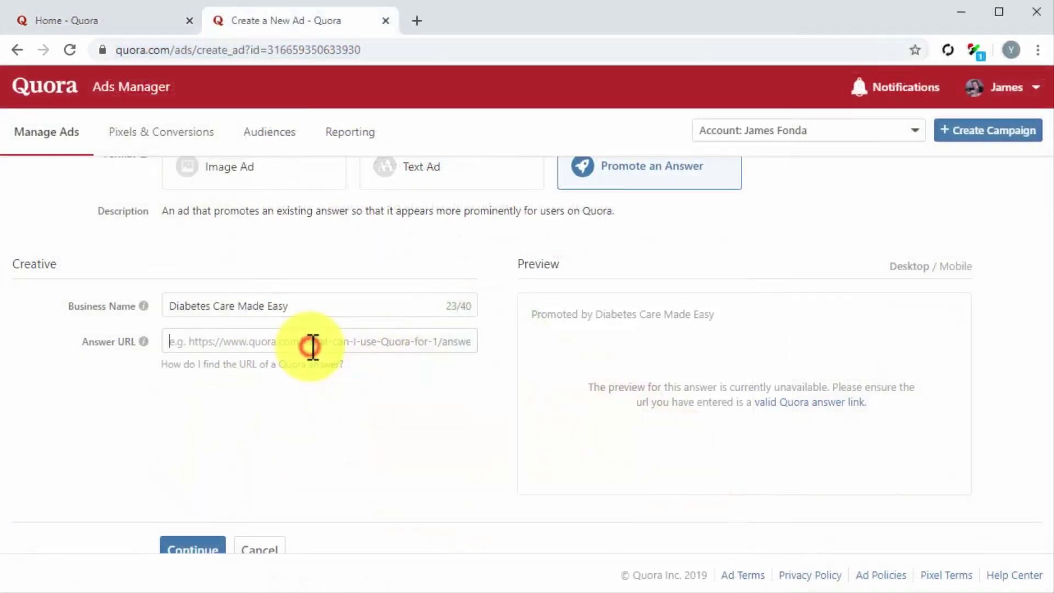
pyautogui.hotkey('ctrl', 'v')
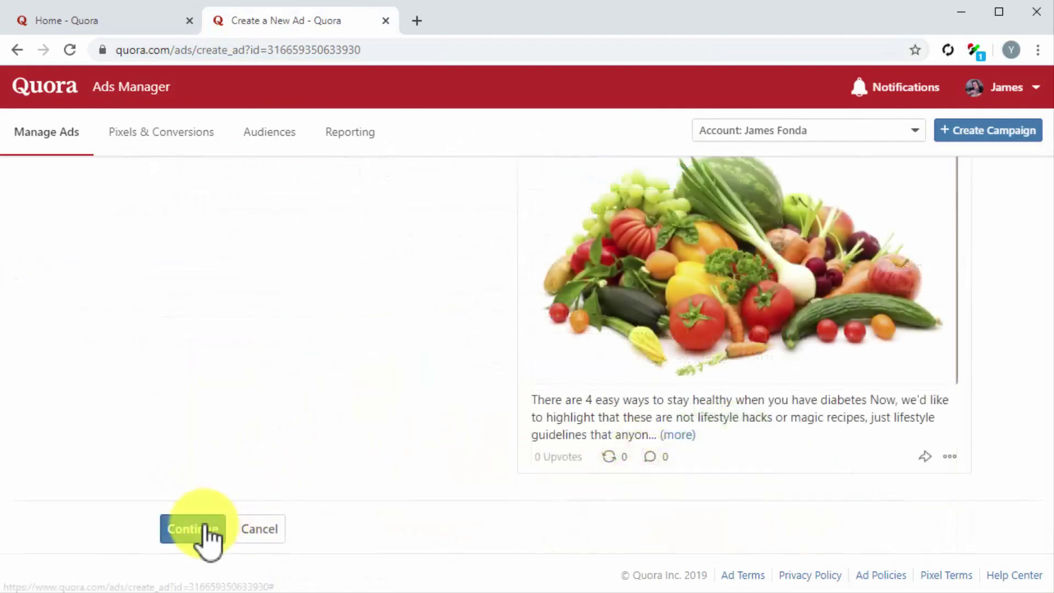
pyautogui.click(205, 524)
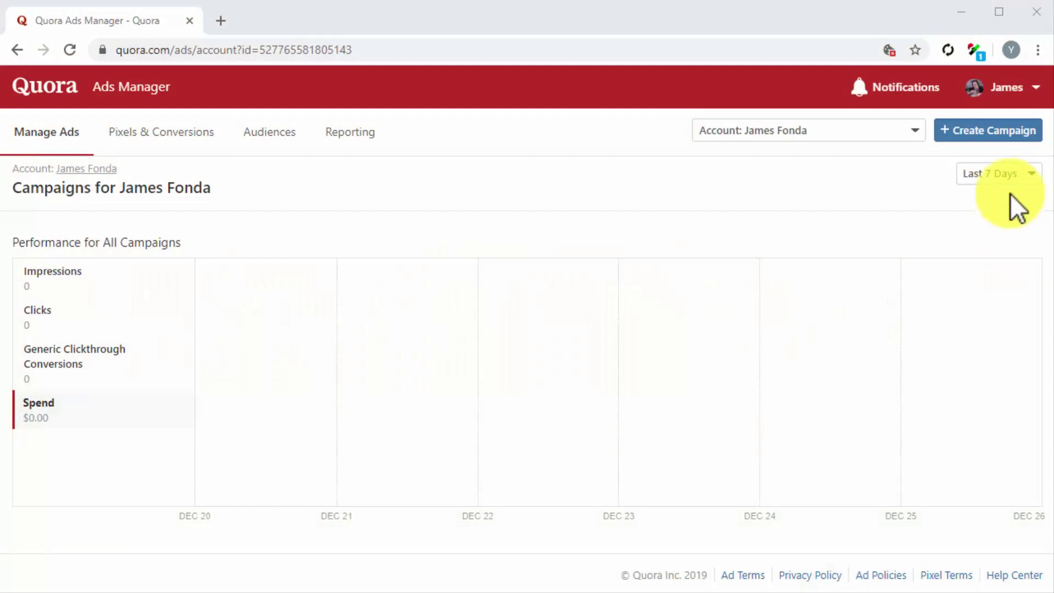
# Create 'My New Traffic Campaign On Quora' with Traffic objective and $25 daily budget, starting immediately
pyautogui.click(1004, 132)
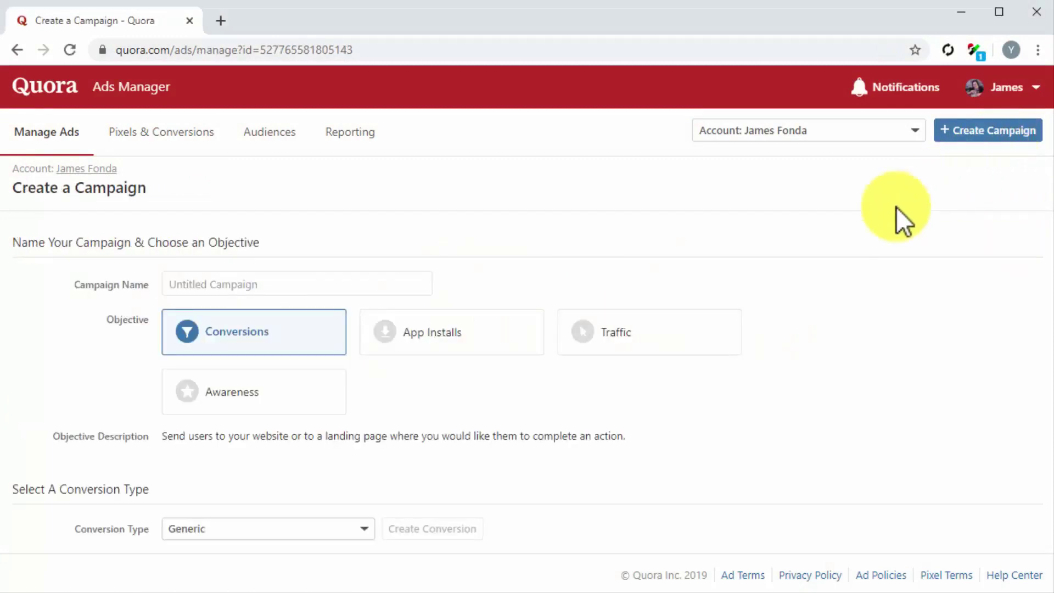
pyautogui.click(408, 285)
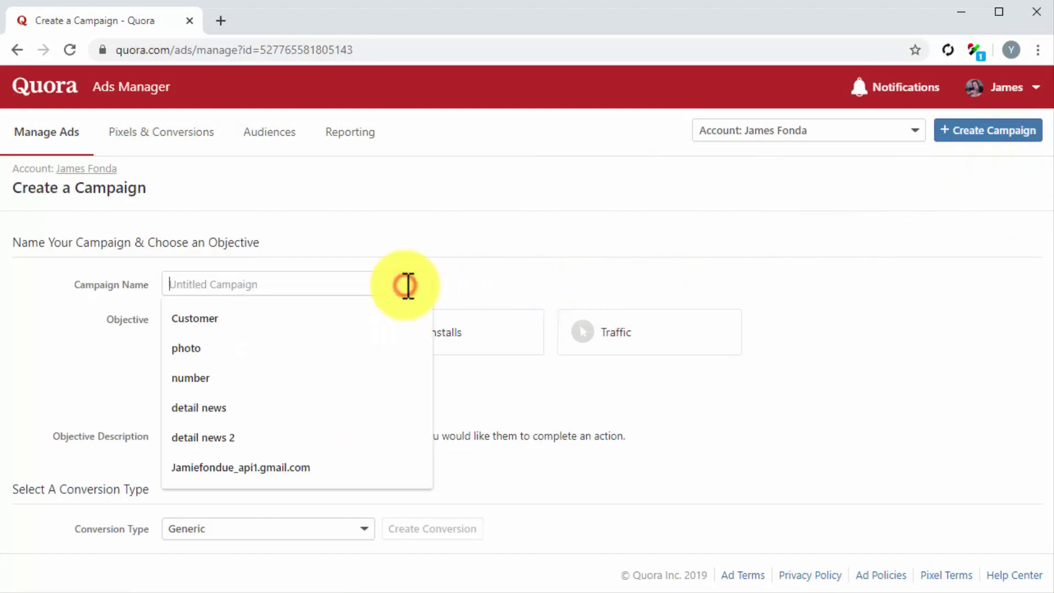
pyautogui.write('My New Traffic Campaign On Quora')
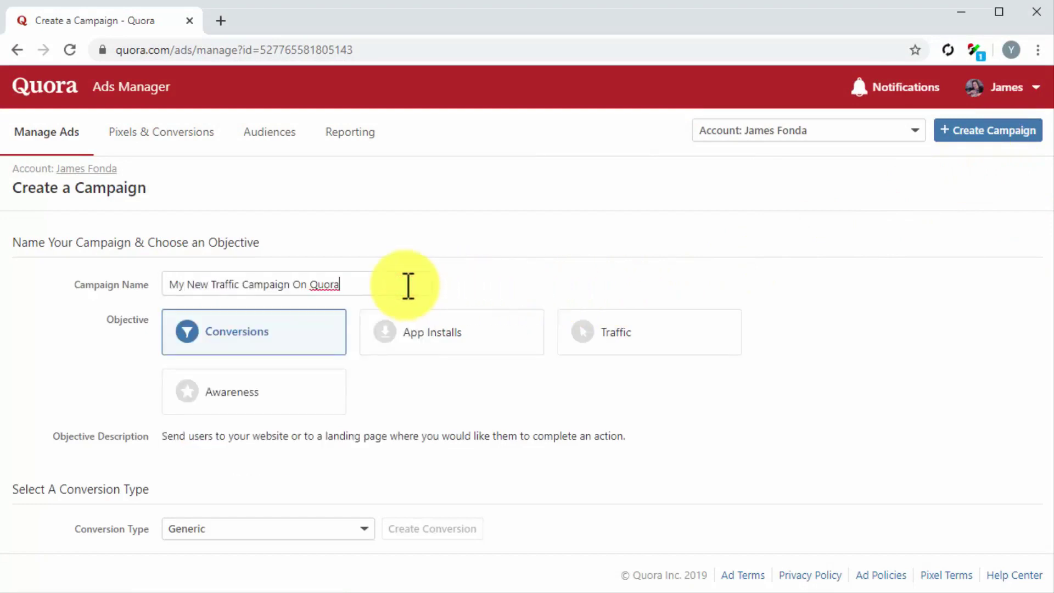
pyautogui.click(577, 355)
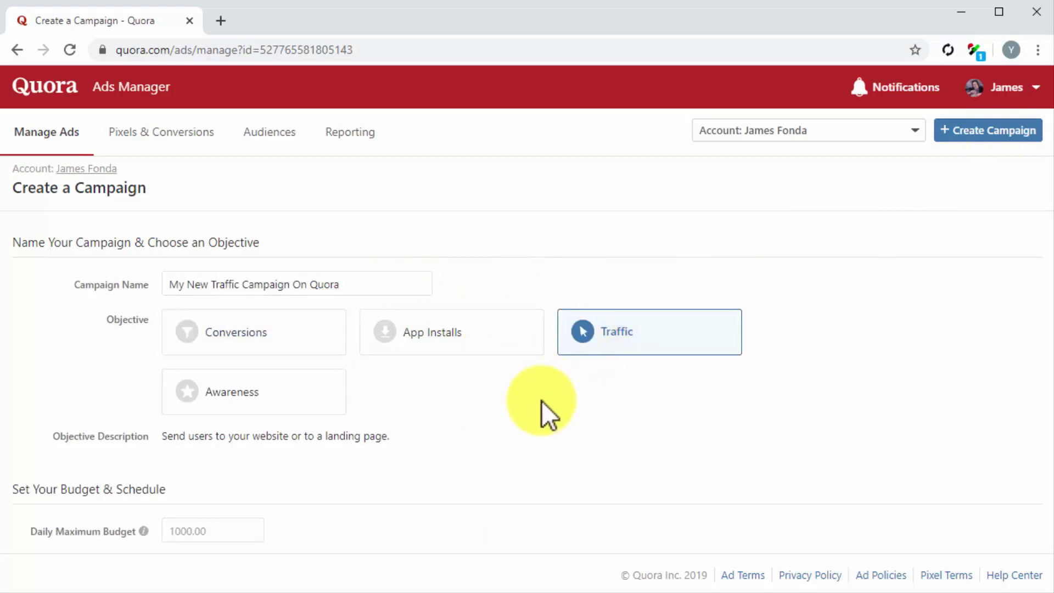
pyautogui.scroll(-3, 541, 400)
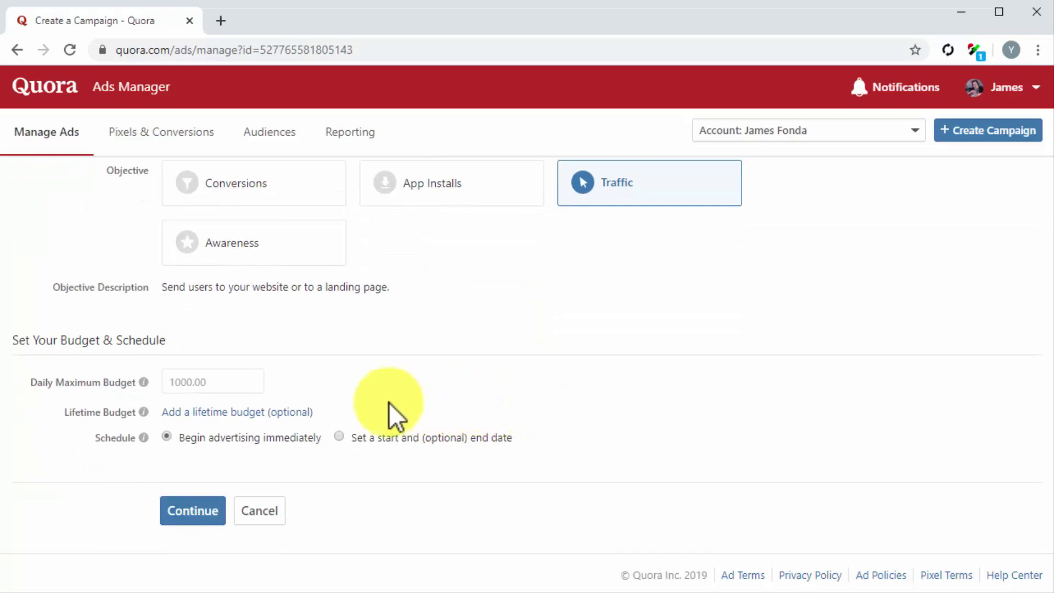
pyautogui.click(193, 388)
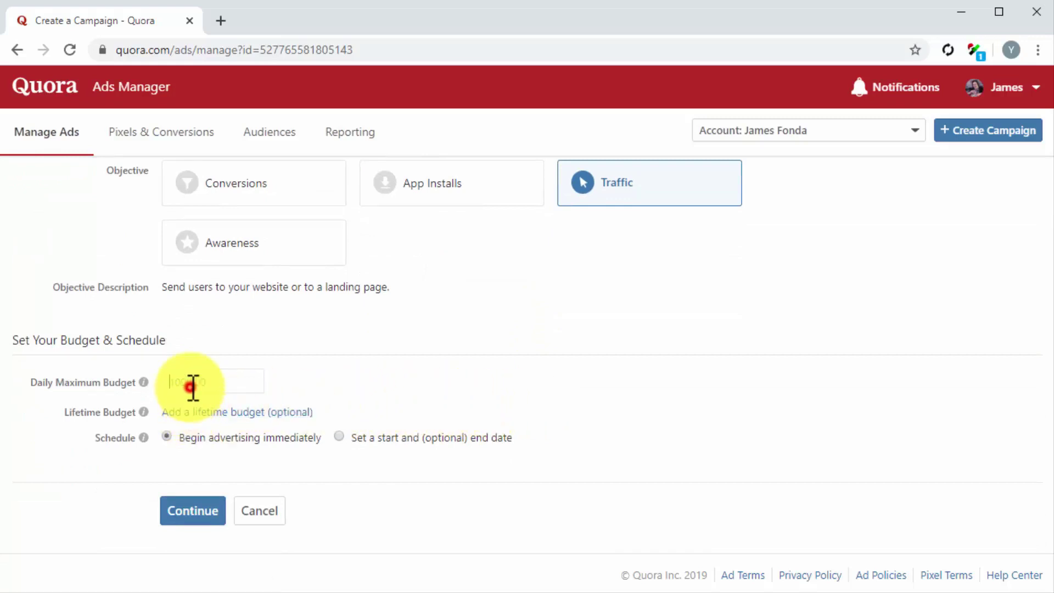
pyautogui.write('25')
pyautogui.click(167, 436)
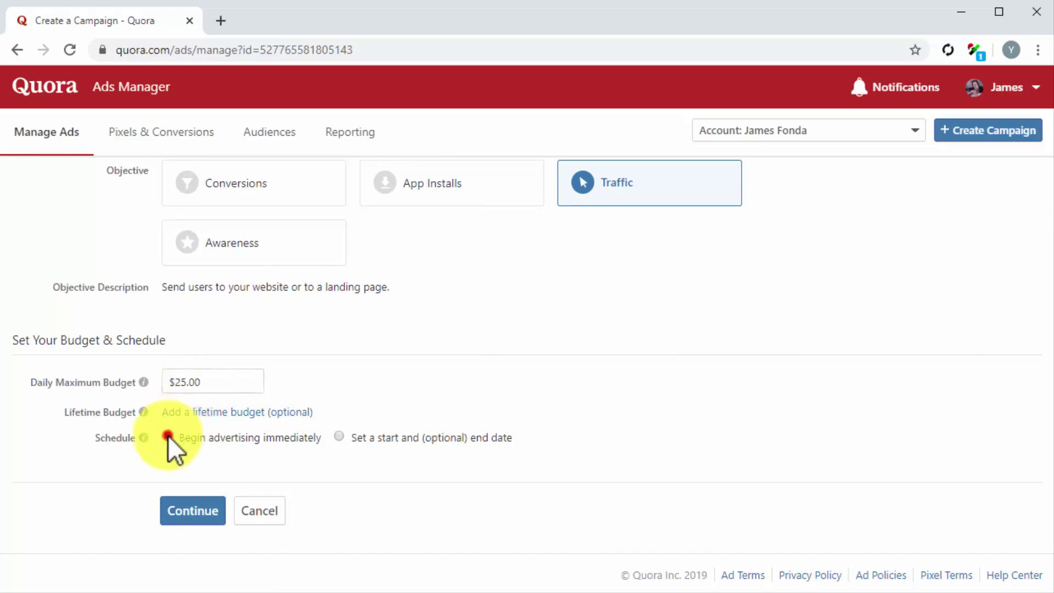
pyautogui.click(216, 519)
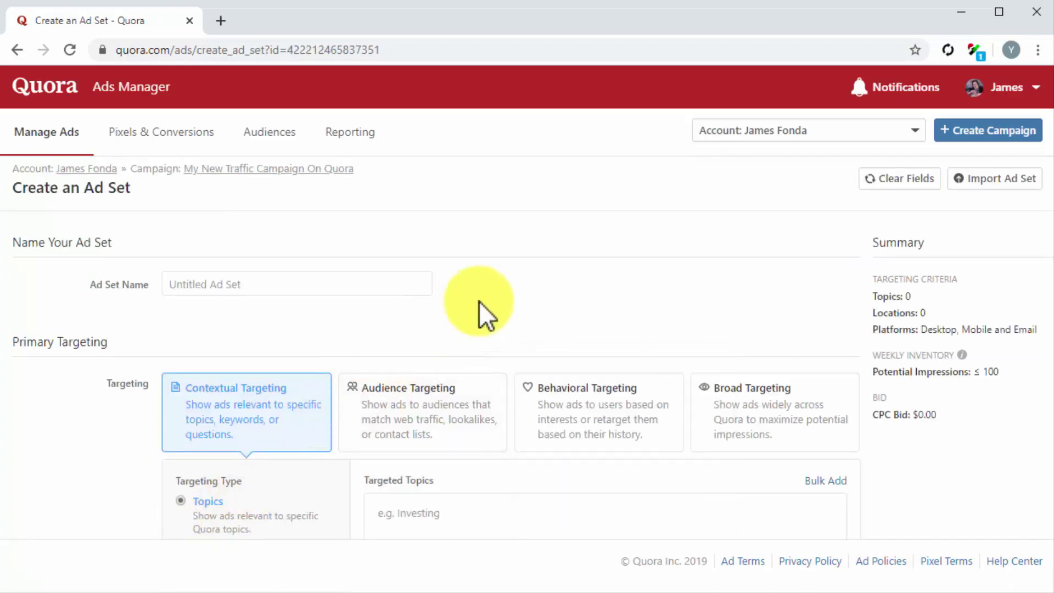
# Name the ad set 'My New Traffic Ad Set' and add diabetes topics under contextual targeting
pyautogui.click(369, 290)
pyautogui.write('My New Traffic Ad Set')
pyautogui.moveTo(341, 431)
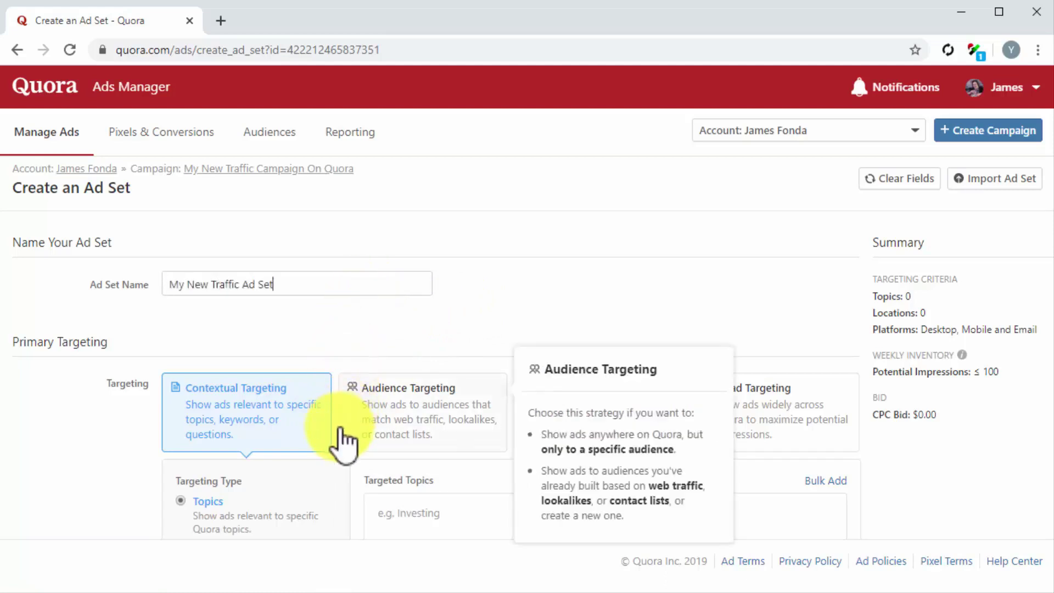
pyautogui.scroll(-3, 340, 430)
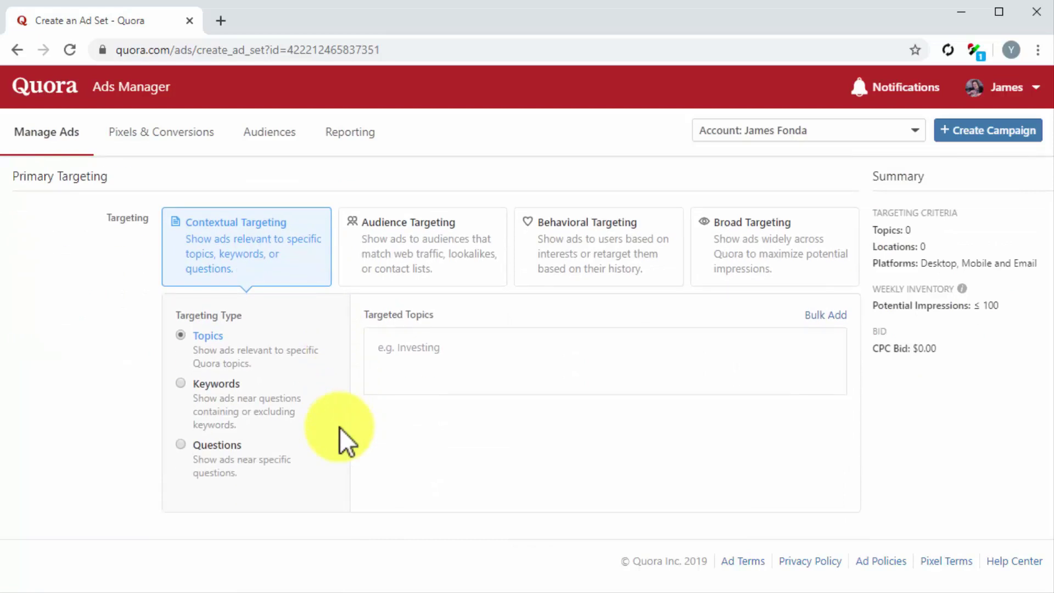
pyautogui.click(292, 273)
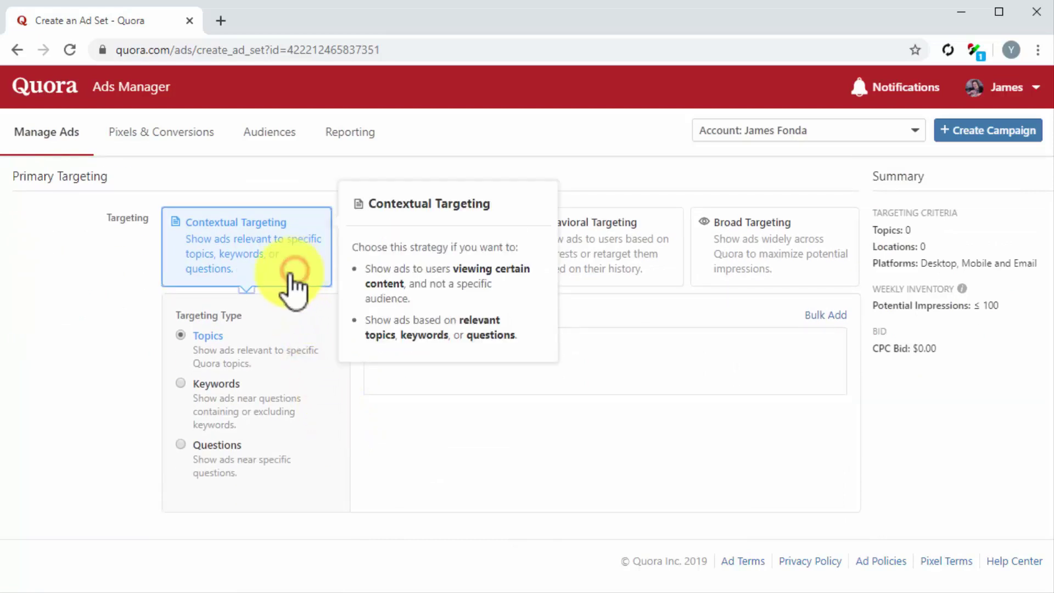
pyautogui.click(180, 334)
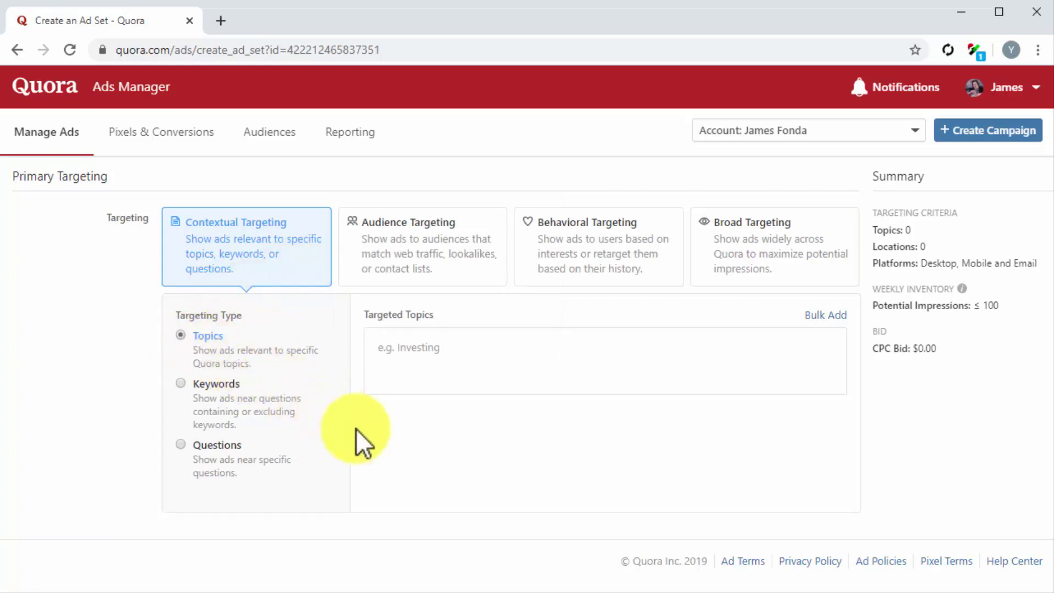
pyautogui.click(417, 361)
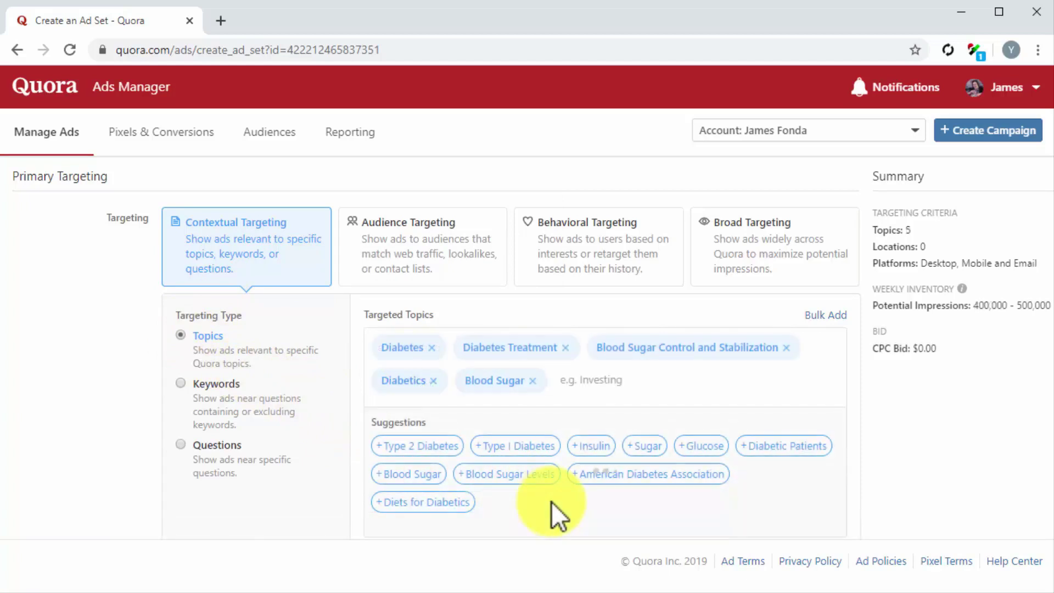
pyautogui.scroll(-5, 551, 502)
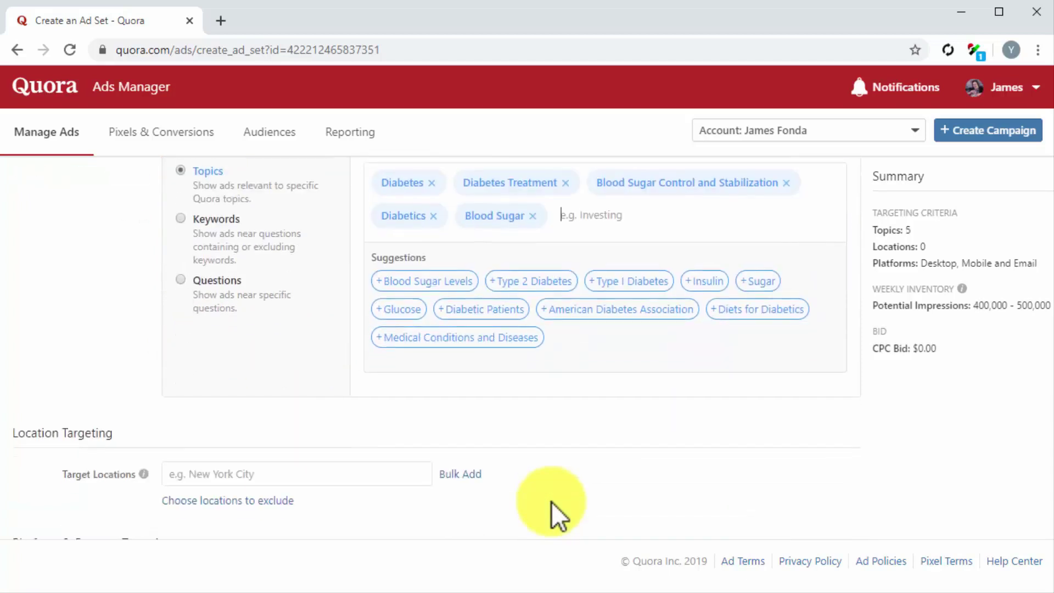
pyautogui.scroll(-2, 551, 501)
# Target the United States, keeping all device types, mobile platforms and genders
pyautogui.click(327, 313)
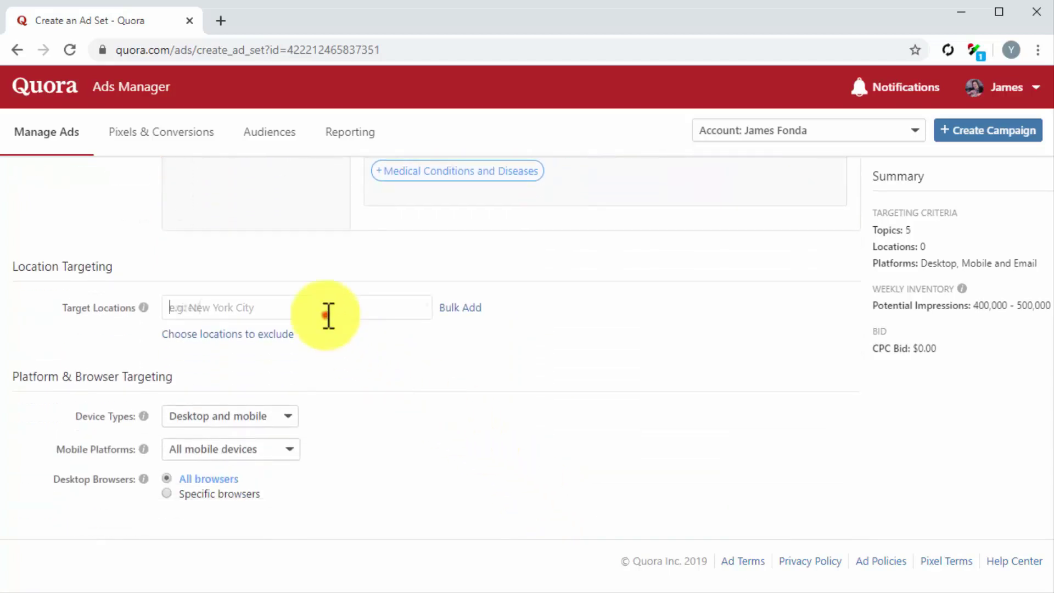
pyautogui.write('united')
pyautogui.click(327, 348)
pyautogui.scroll(-3, 327, 343)
pyautogui.click(280, 307)
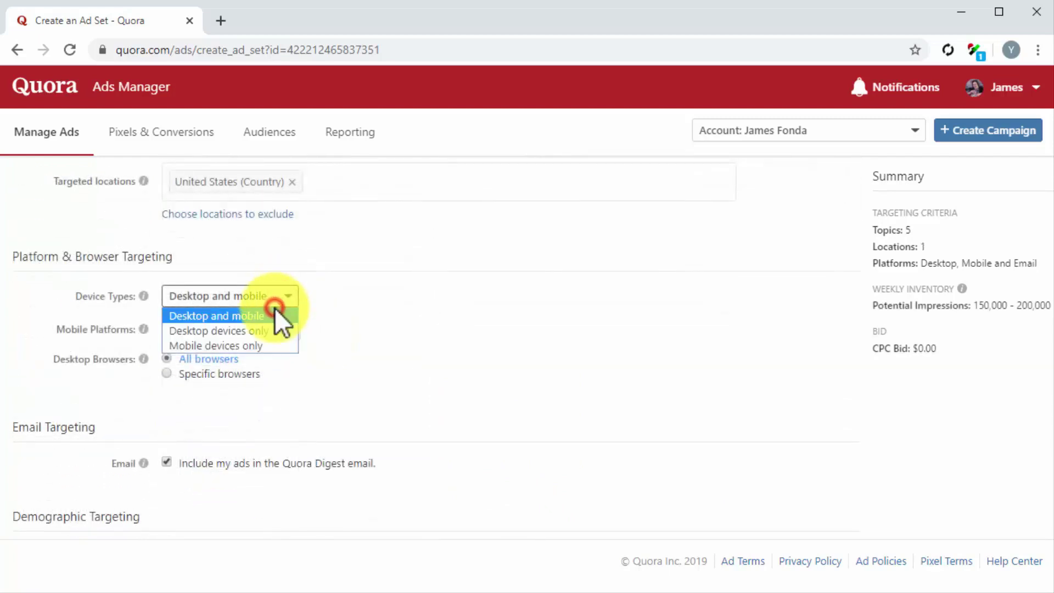
pyautogui.click(271, 314)
pyautogui.click(269, 331)
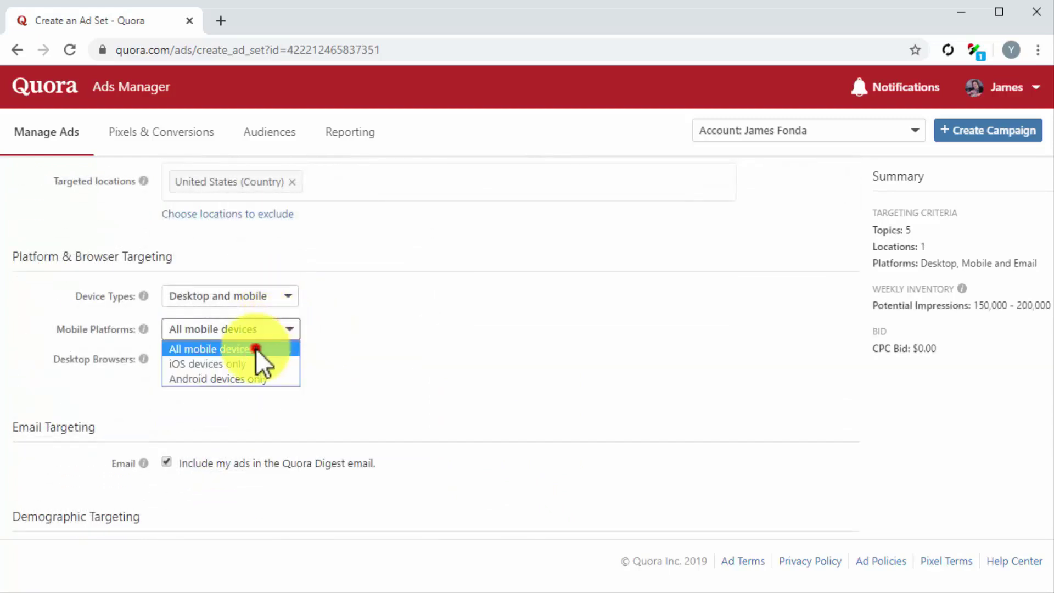
pyautogui.click(256, 348)
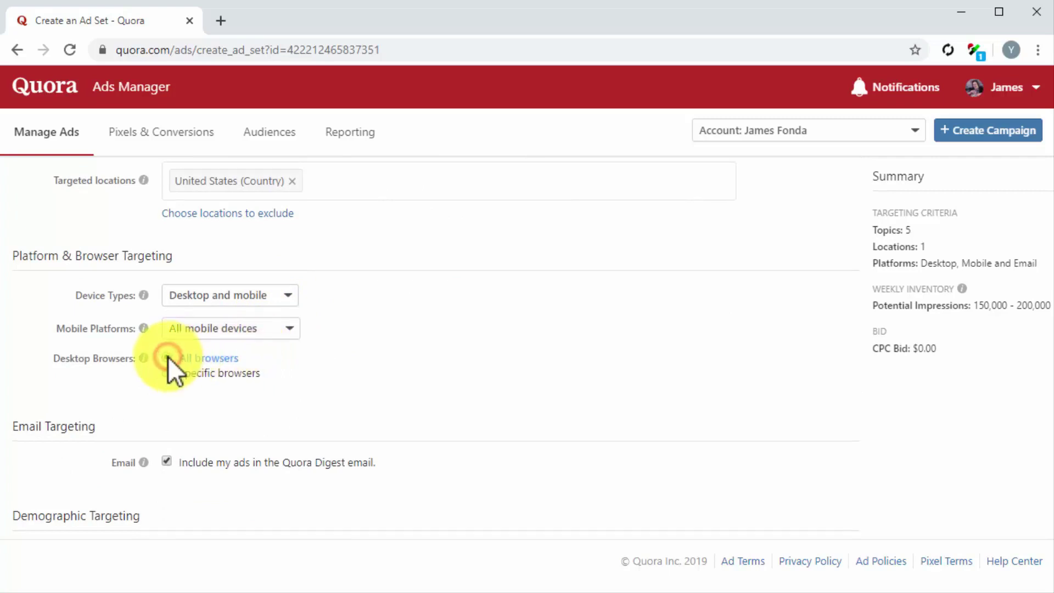
pyautogui.scroll(-3, 168, 356)
pyautogui.click(169, 381)
pyautogui.scroll(-1, 540, 460)
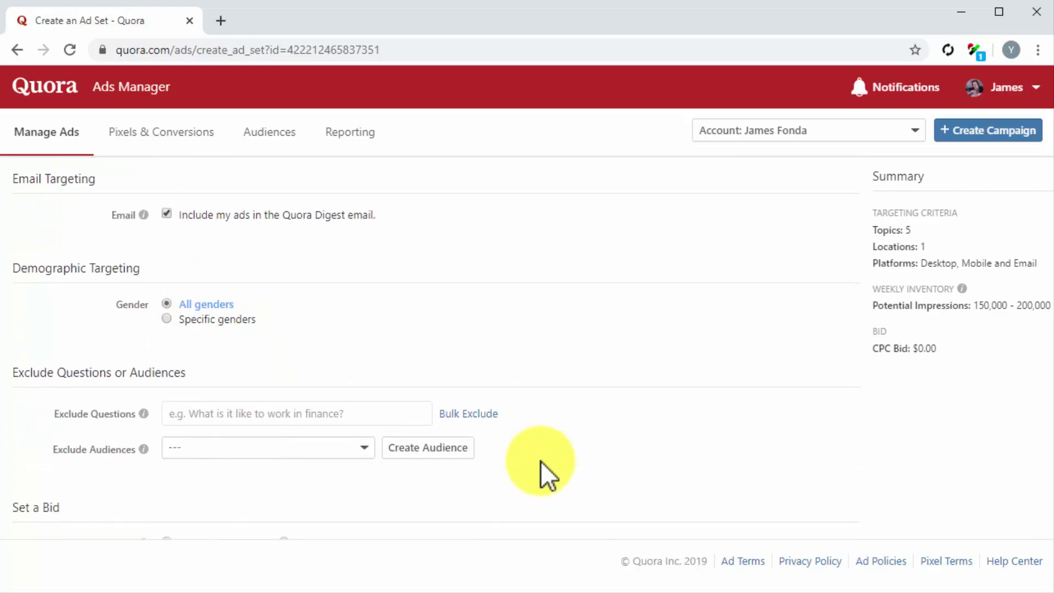
pyautogui.scroll(-3, 540, 459)
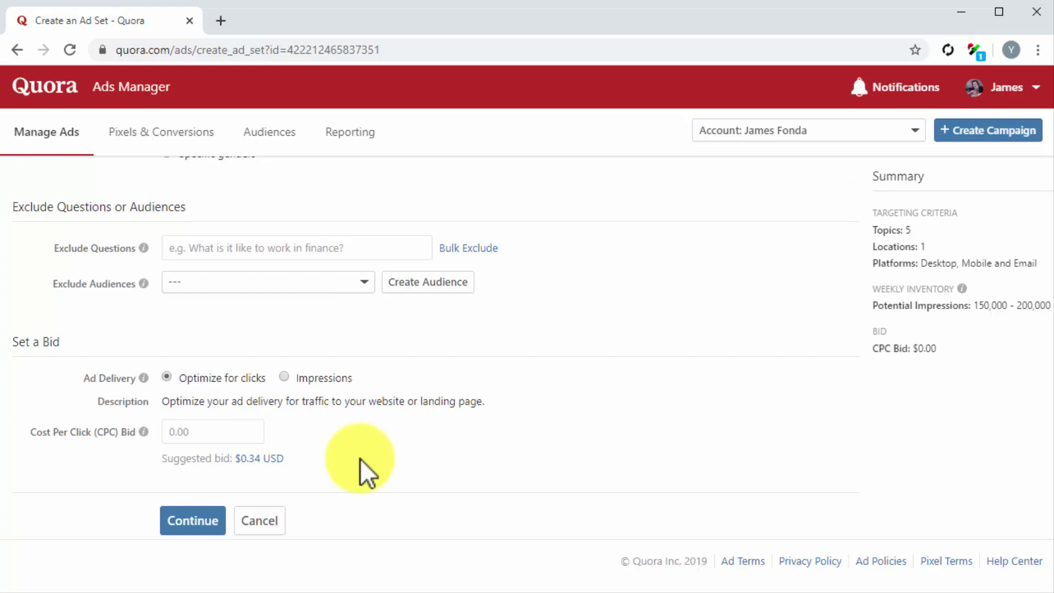
# Keep click optimization, apply the suggested $0.34 CPC bid, and save the ad set
pyautogui.click(168, 376)
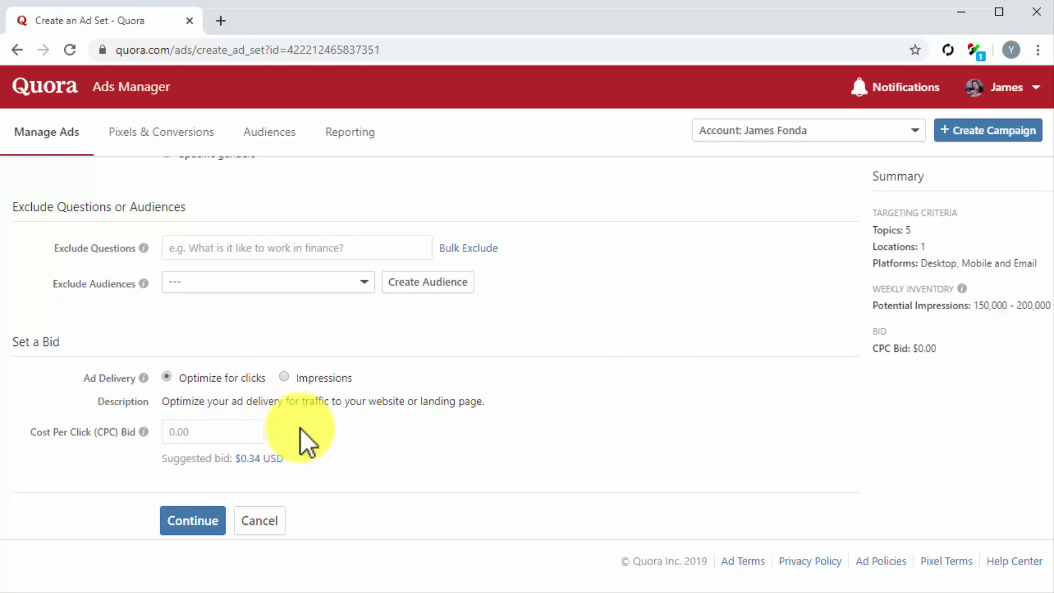
pyautogui.click(265, 456)
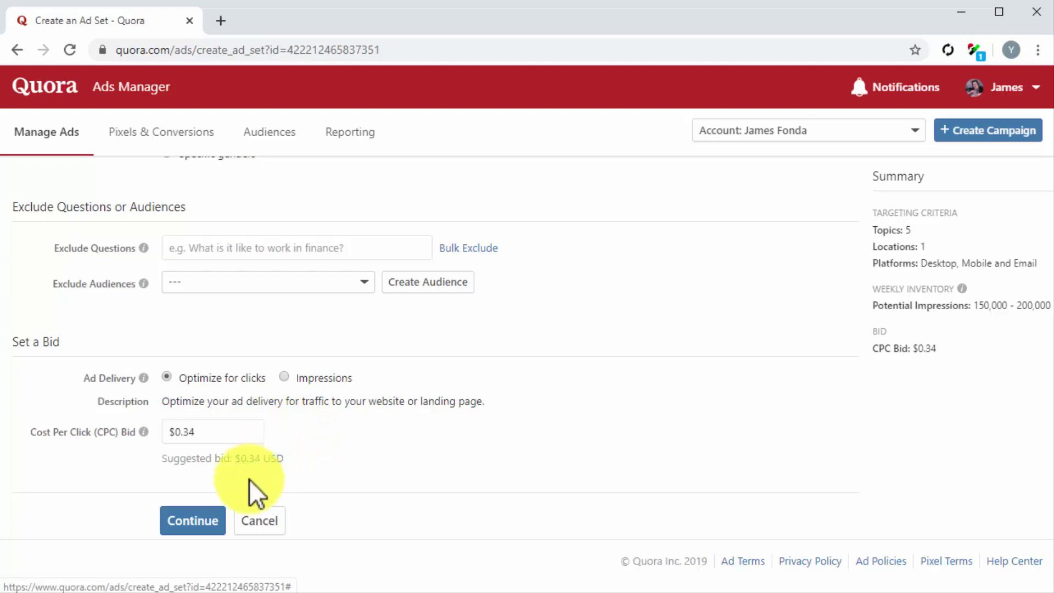
pyautogui.click(223, 530)
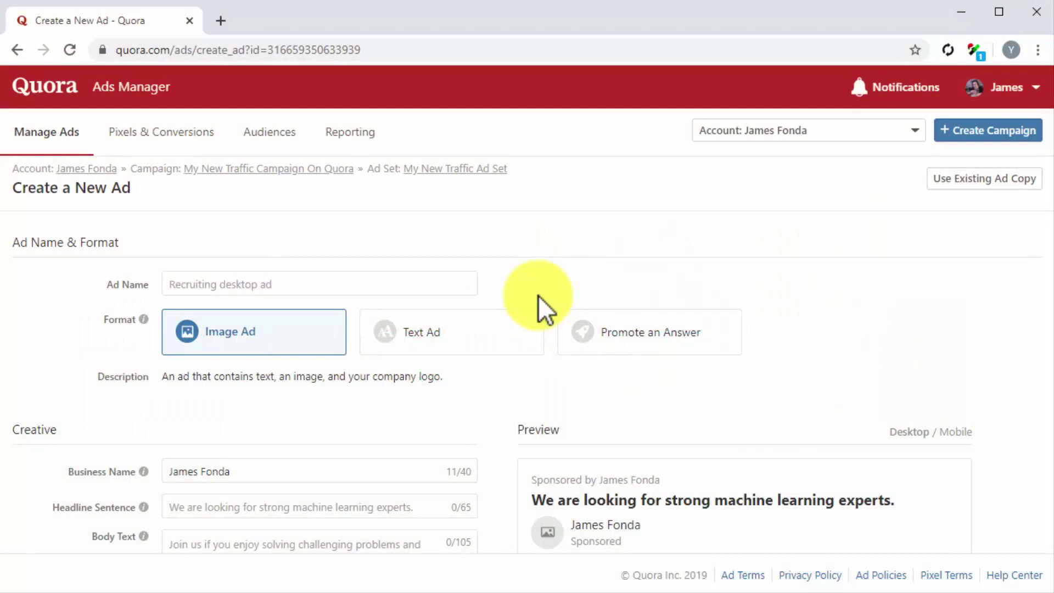
# Make text ad 'My New Quora Traffic Ad' for Diabetes Care Made Easy with pasted headline and Read More
pyautogui.click(416, 285)
pyautogui.write('My New Quora Traffic Ad')
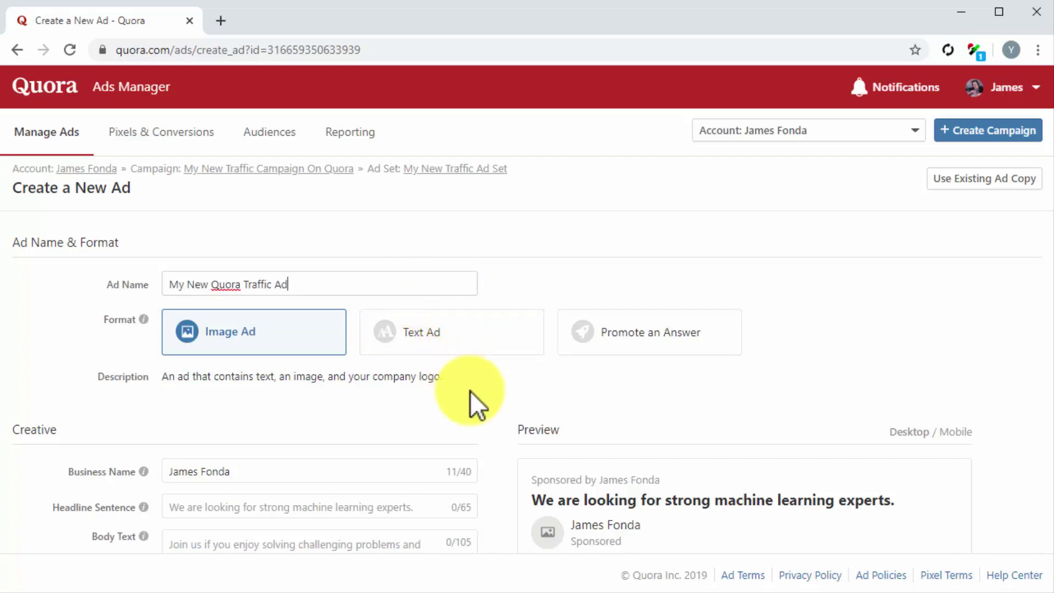
pyautogui.click(445, 348)
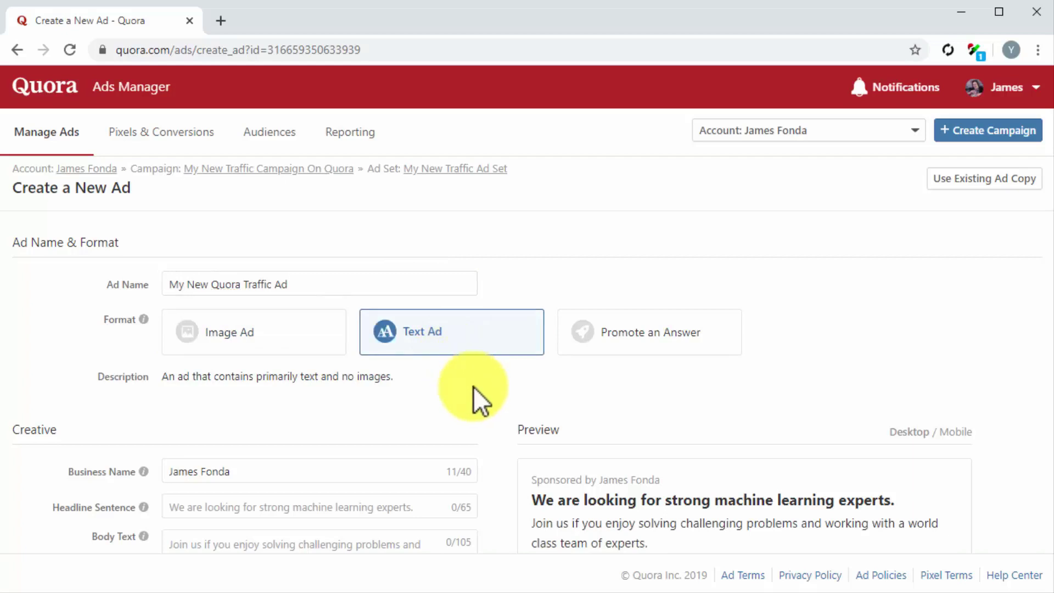
pyautogui.scroll(-3, 486, 390)
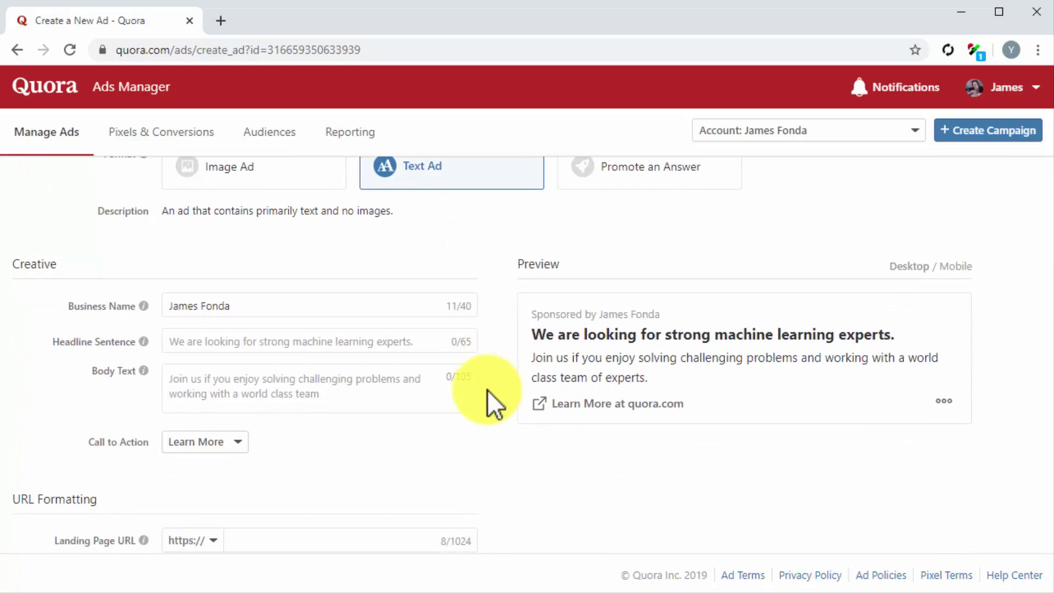
pyautogui.click(368, 312)
pyautogui.hotkey('ctrl', 'a')
pyautogui.write('Diabetes Care Made Easy')
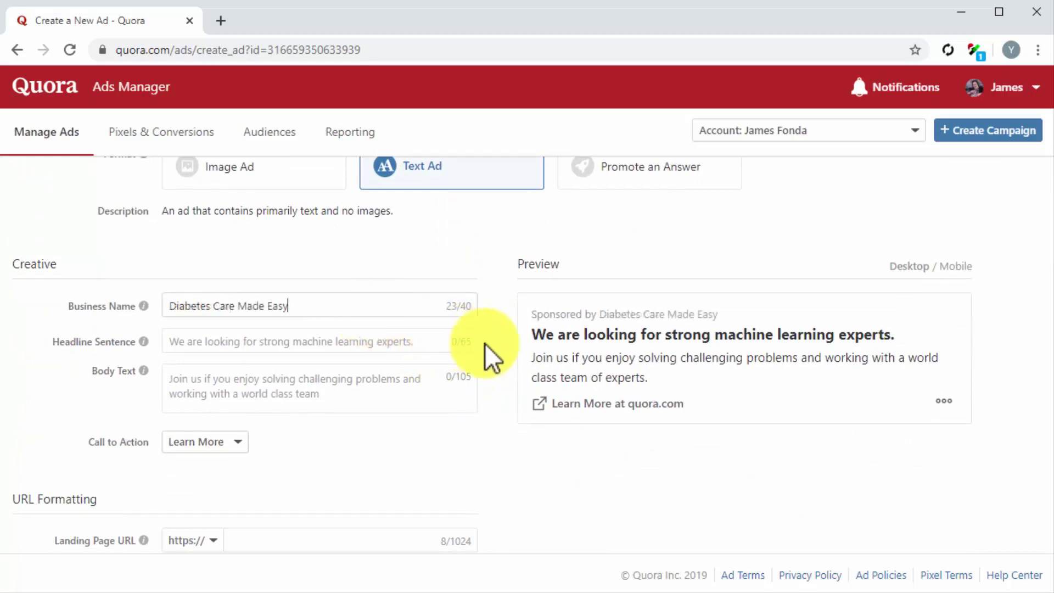
pyautogui.click(348, 346)
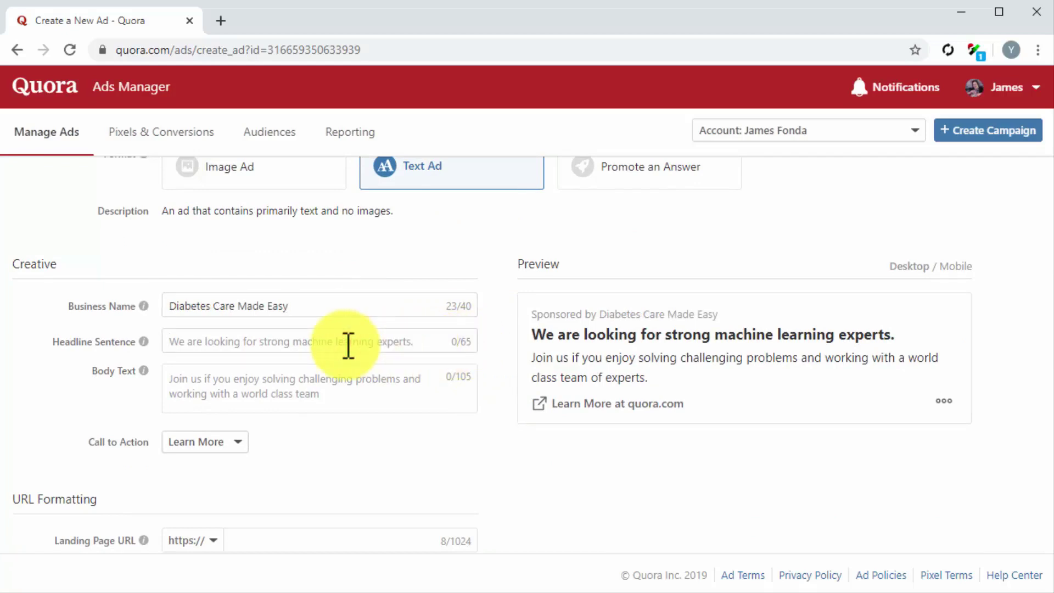
pyautogui.write('Get Daily Diabetes Care Tips And Lifestyle Hacks')
pyautogui.click(373, 383)
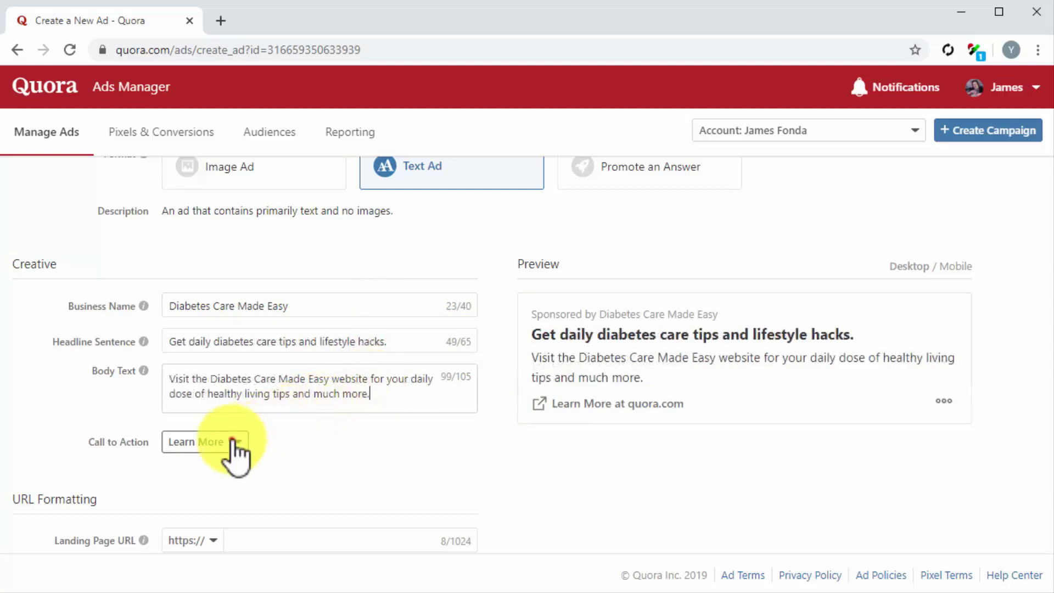
pyautogui.click(233, 441)
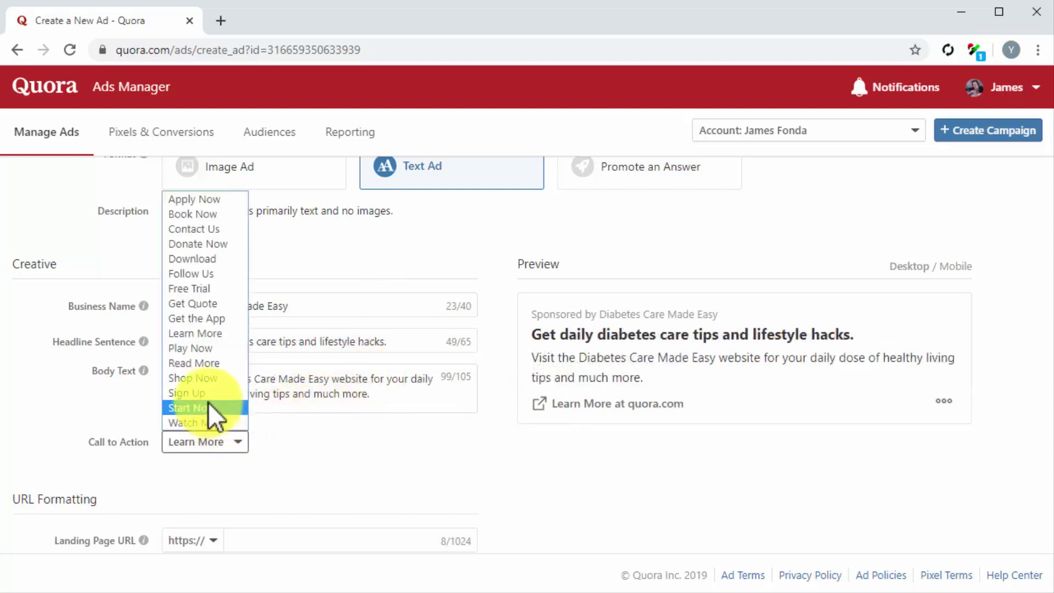
pyautogui.click(202, 364)
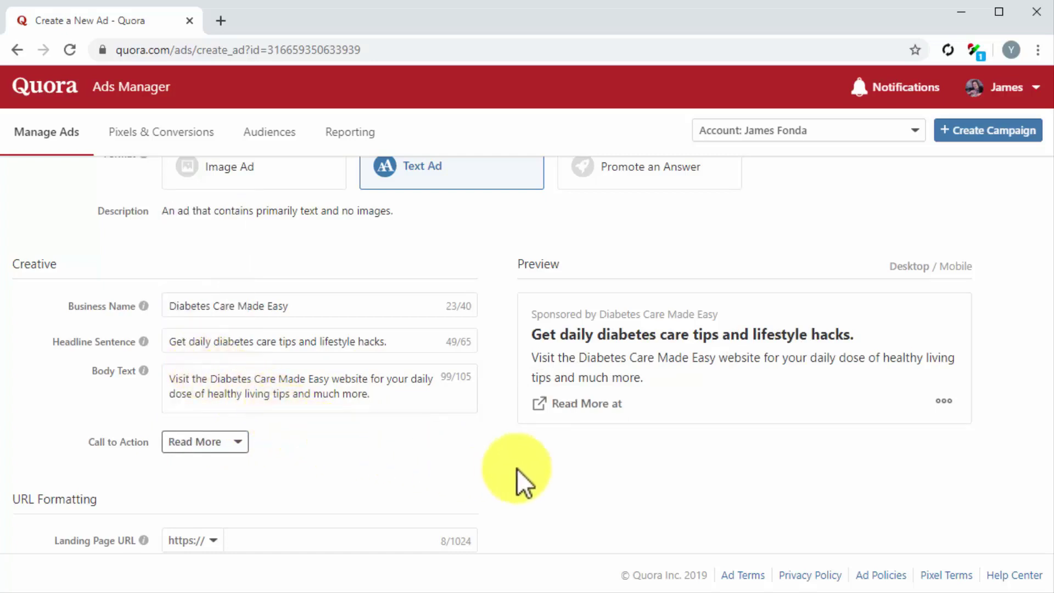
pyautogui.scroll(-2, 528, 469)
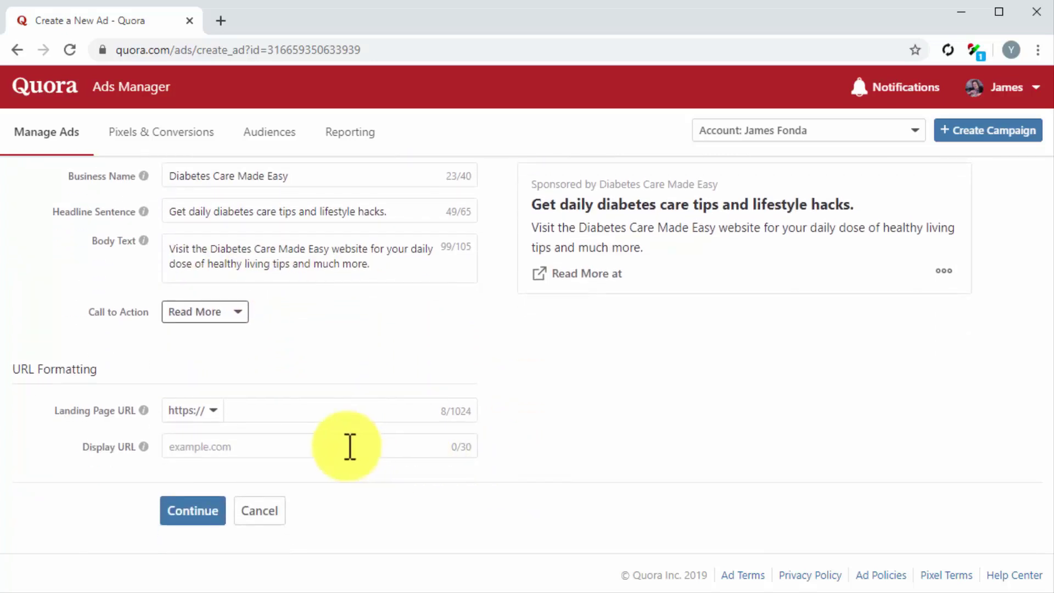
pyautogui.click(209, 410)
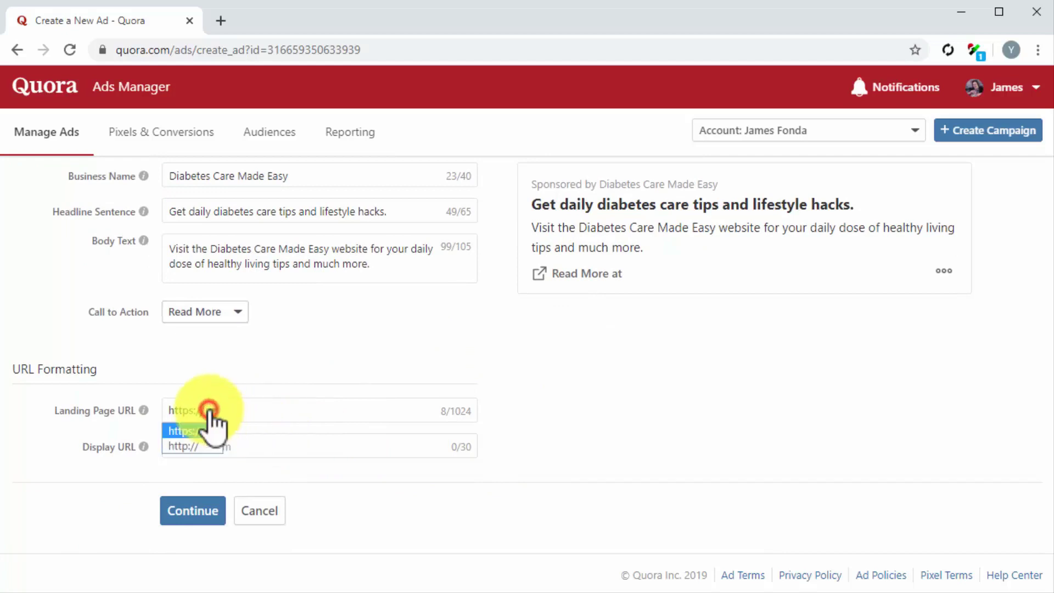
pyautogui.click(193, 444)
pyautogui.click(270, 417)
pyautogui.write('diabetescaremadeeasy.com')
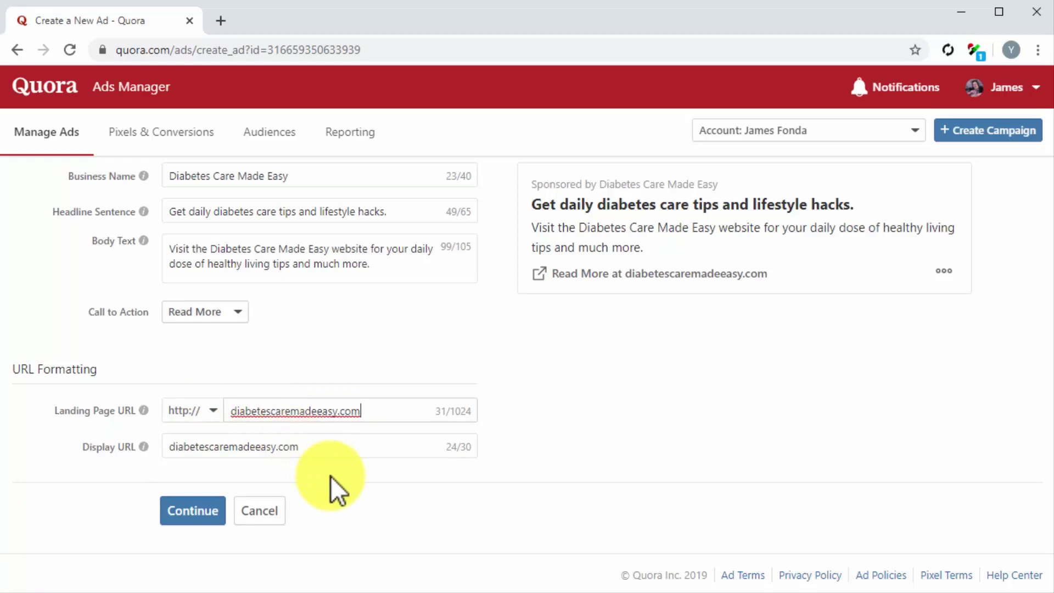
pyautogui.click(197, 512)
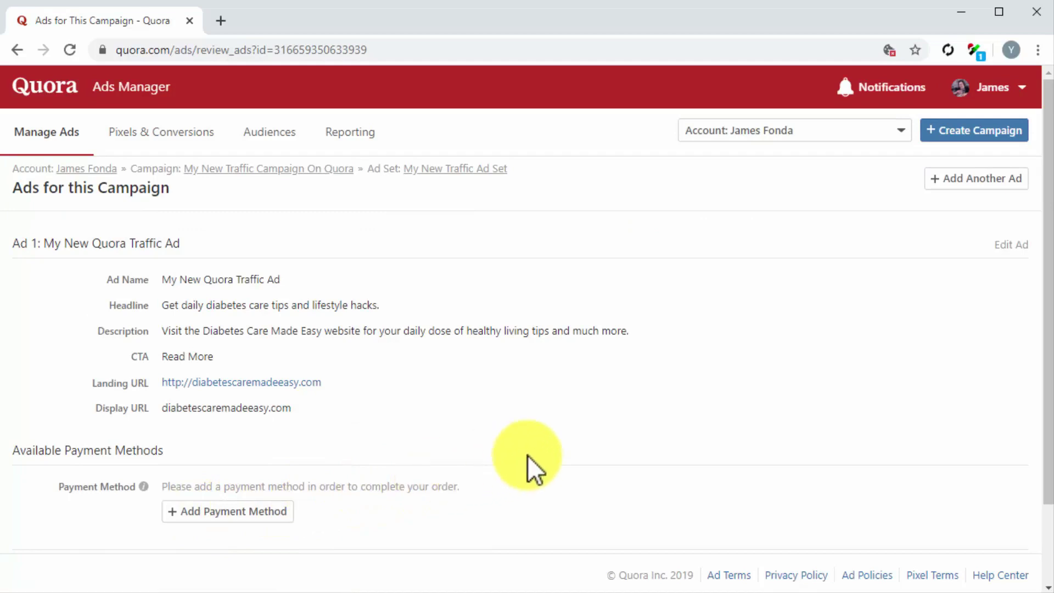
# Scroll the ad review page to check Ad 1's headline and Read More button
pyautogui.scroll(-2, 528, 455)
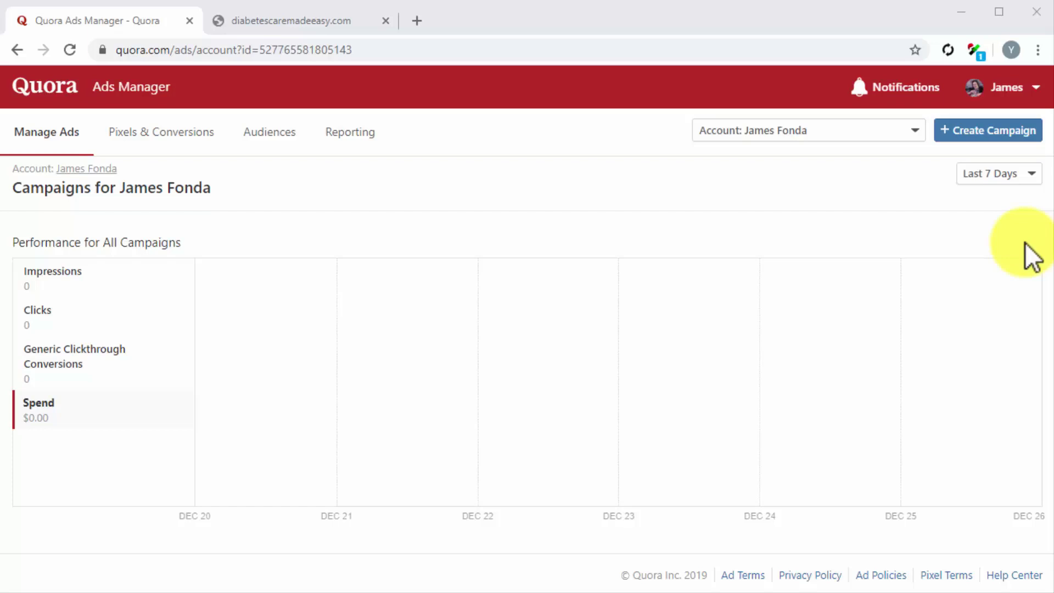
# Choose manual installation under Pixels & Conversions, copy the base pixel code, and switch to WordPress
pyautogui.click(201, 138)
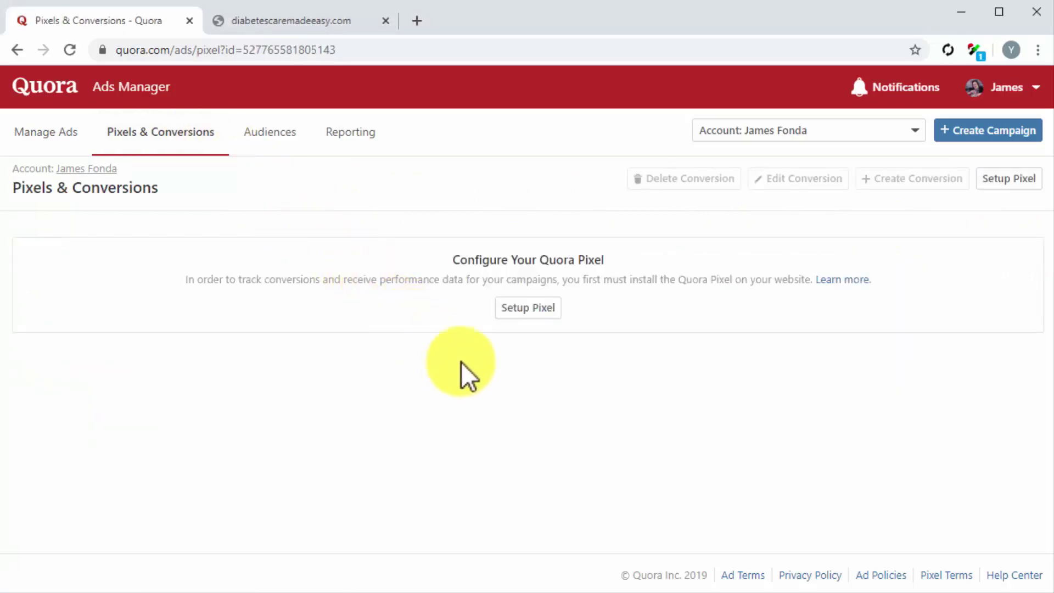
pyautogui.click(511, 309)
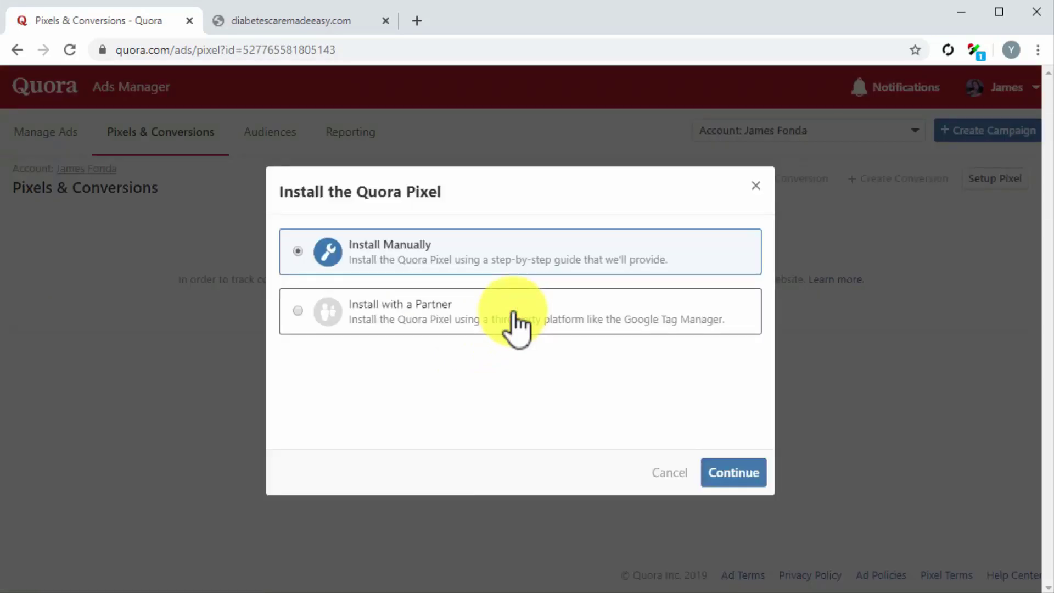
pyautogui.click(591, 259)
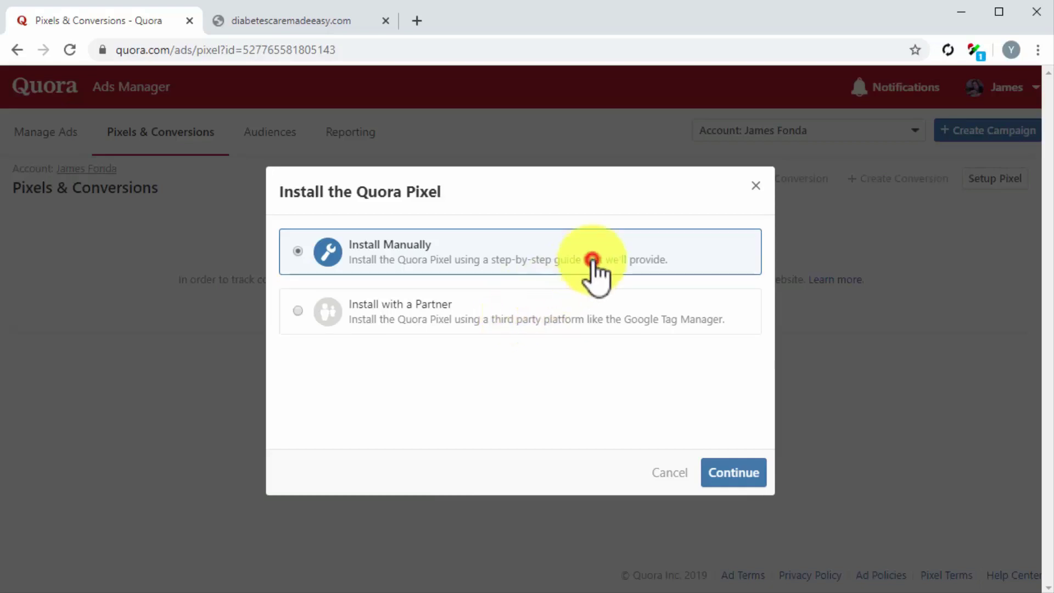
pyautogui.click(718, 472)
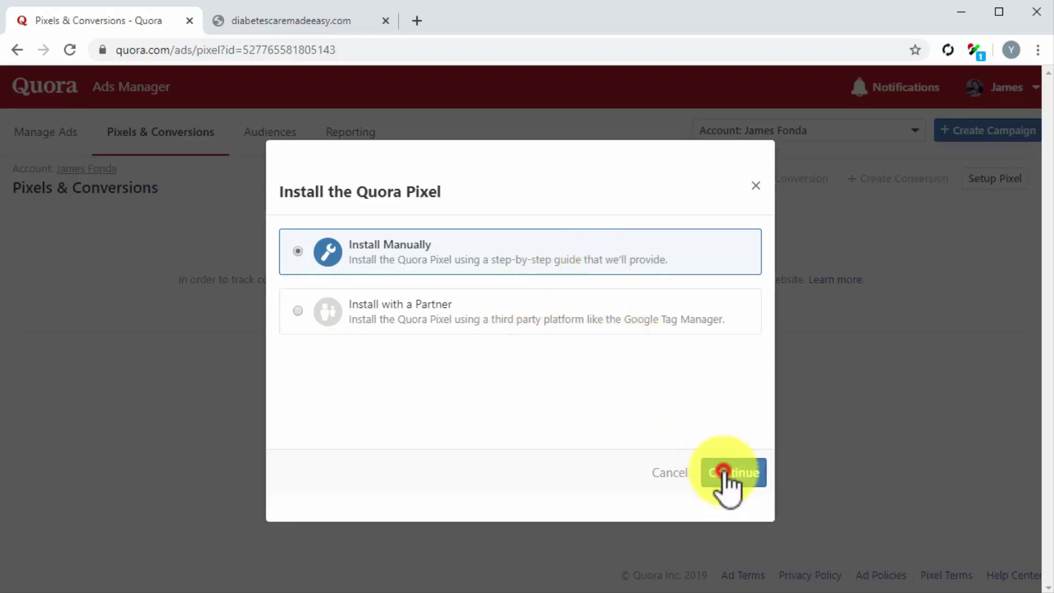
pyautogui.click(558, 330)
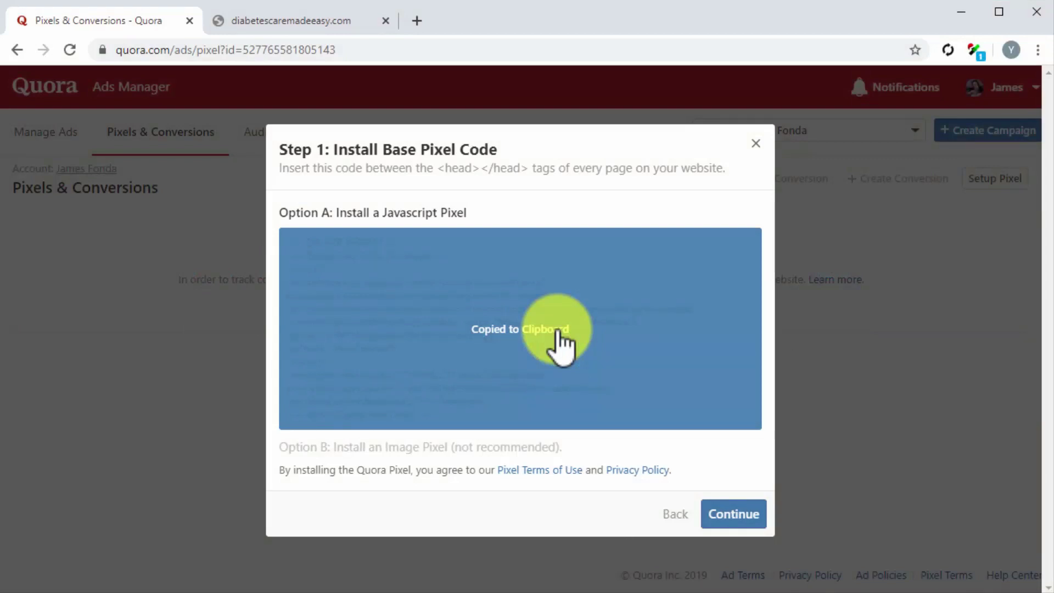
pyautogui.click(338, 25)
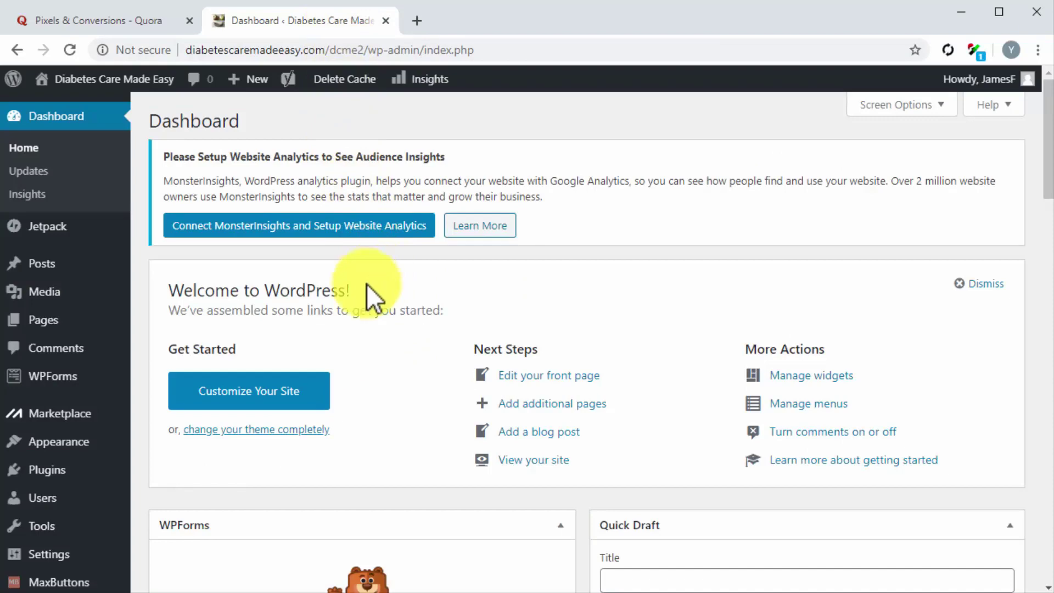
# Paste the Quora Pixel base code on line 15 inside <head> of Twenty Sixteen's header.php
pyautogui.moveTo(60, 437)
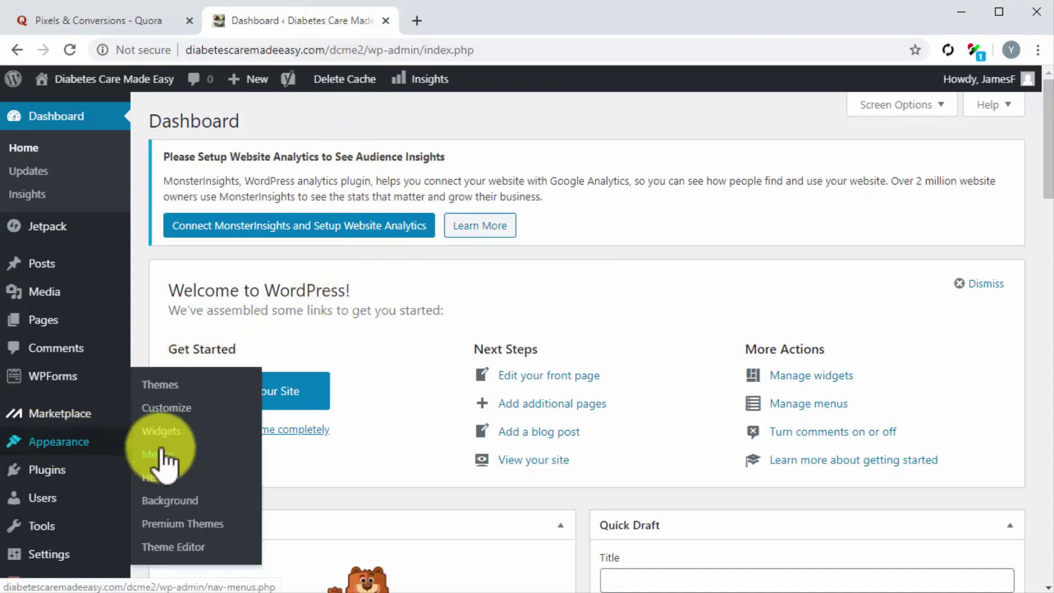
pyautogui.click(173, 548)
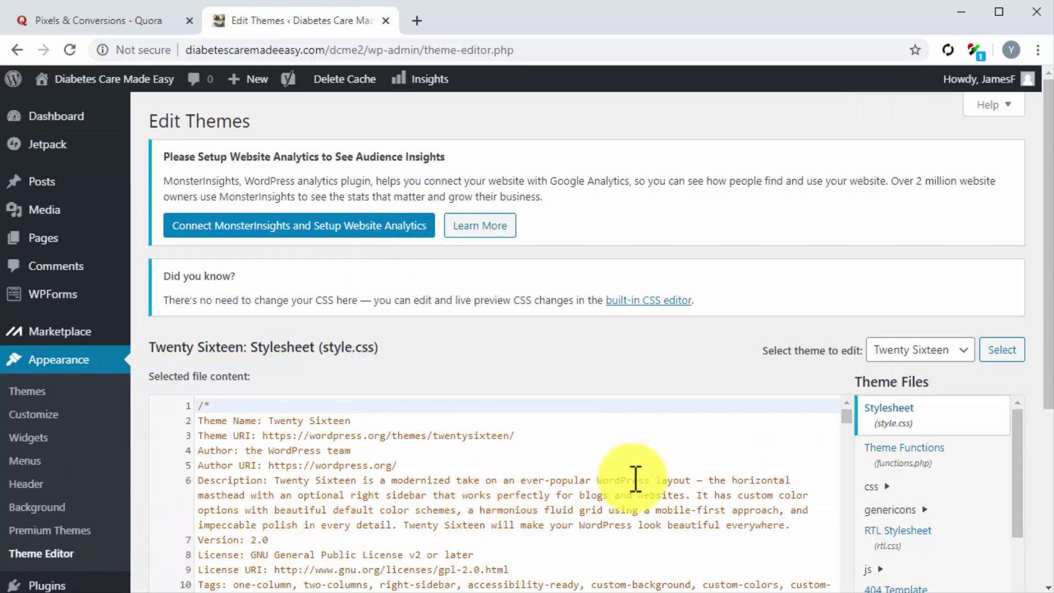
pyautogui.scroll(-3, 933, 461)
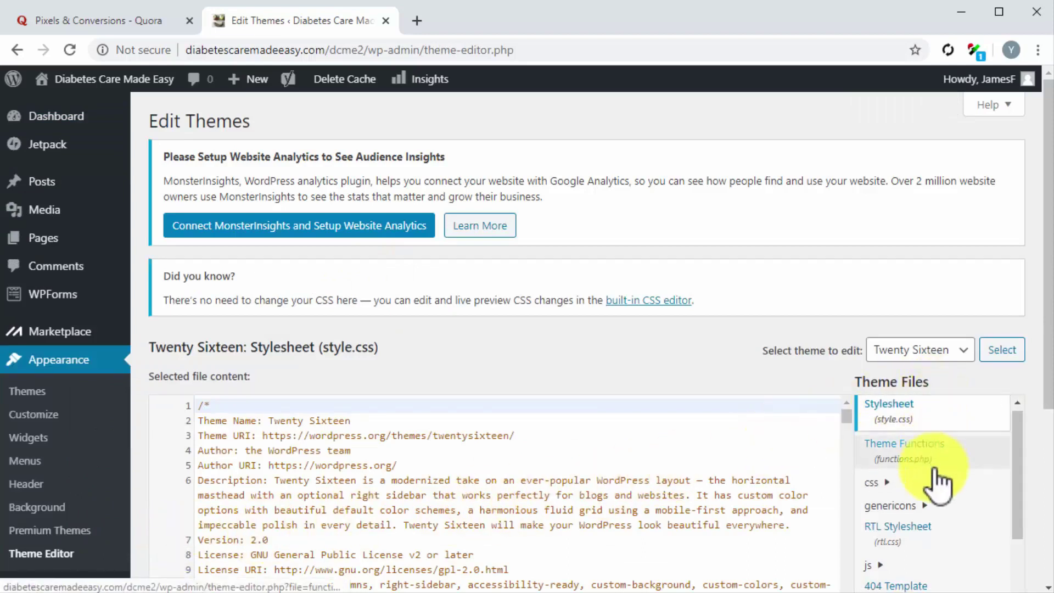
pyautogui.scroll(-1, 939, 483)
pyautogui.click(897, 505)
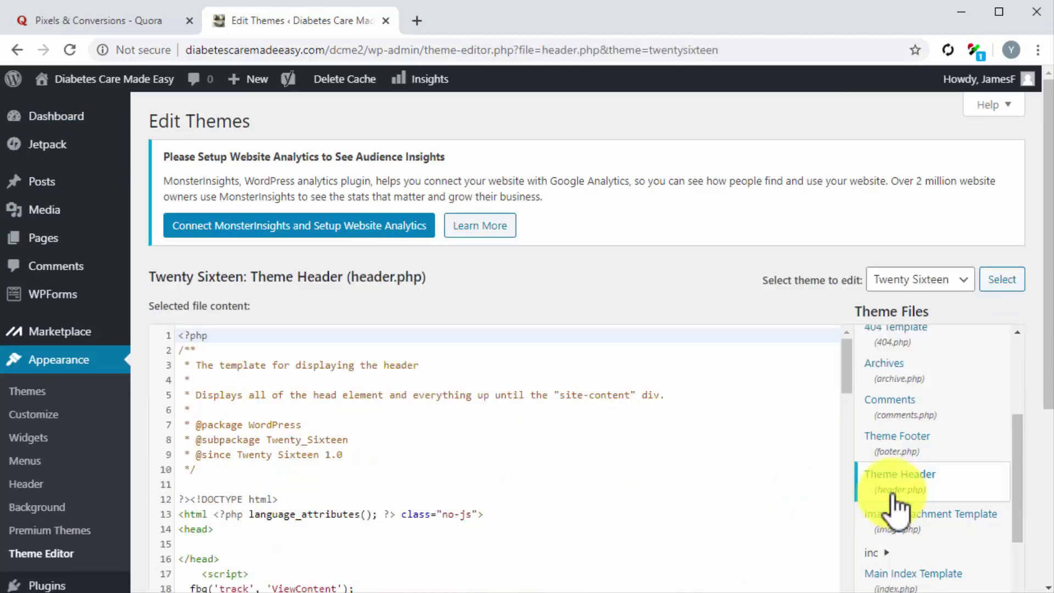
pyautogui.scroll(-1, 655, 464)
pyautogui.scroll(-2, 656, 464)
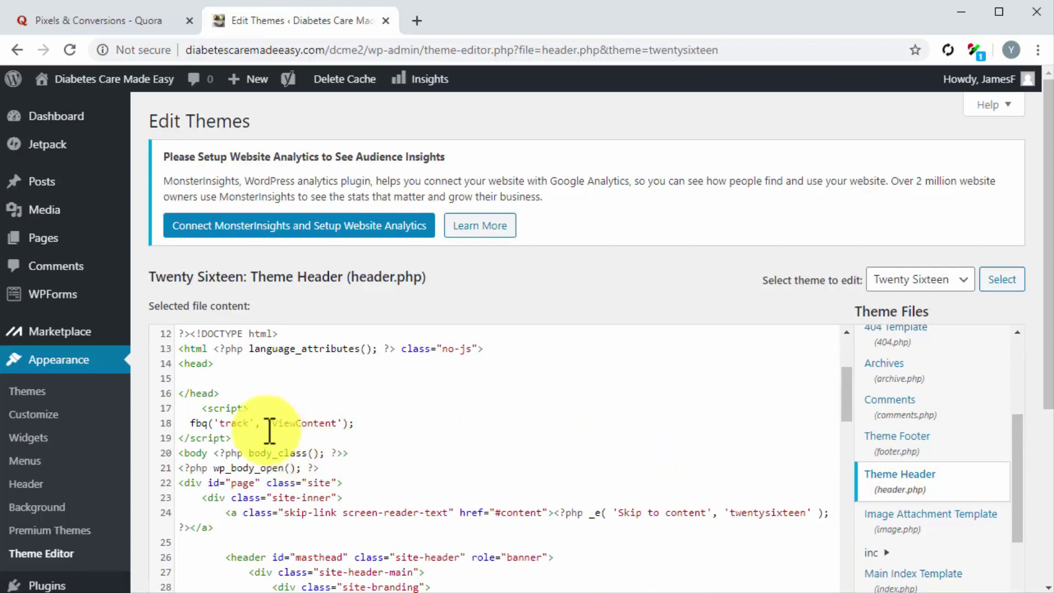
pyautogui.click(204, 379)
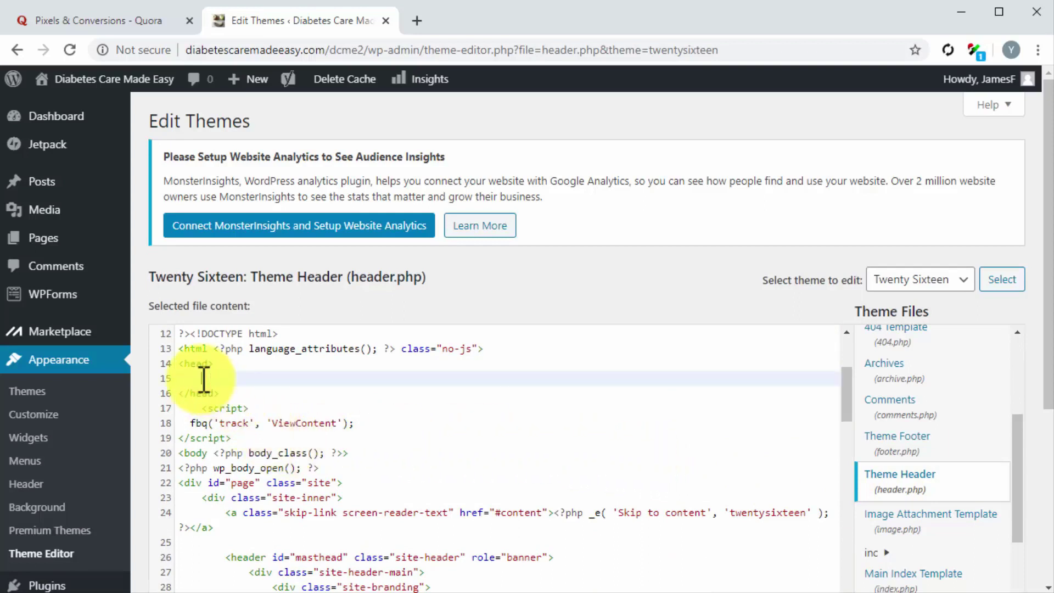
pyautogui.hotkey('ctrl', 'v')
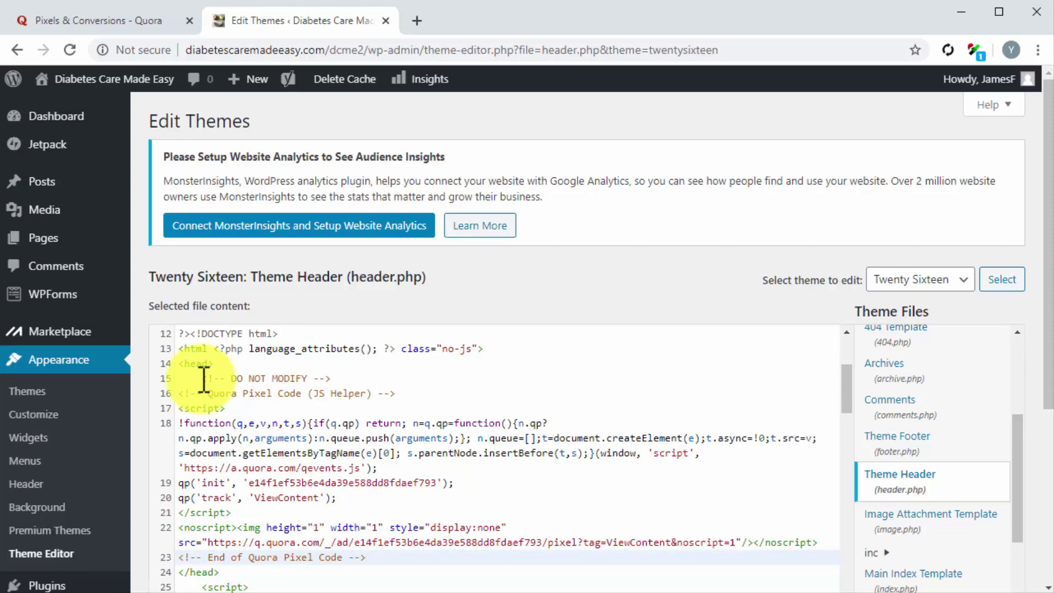
pyautogui.click(142, 24)
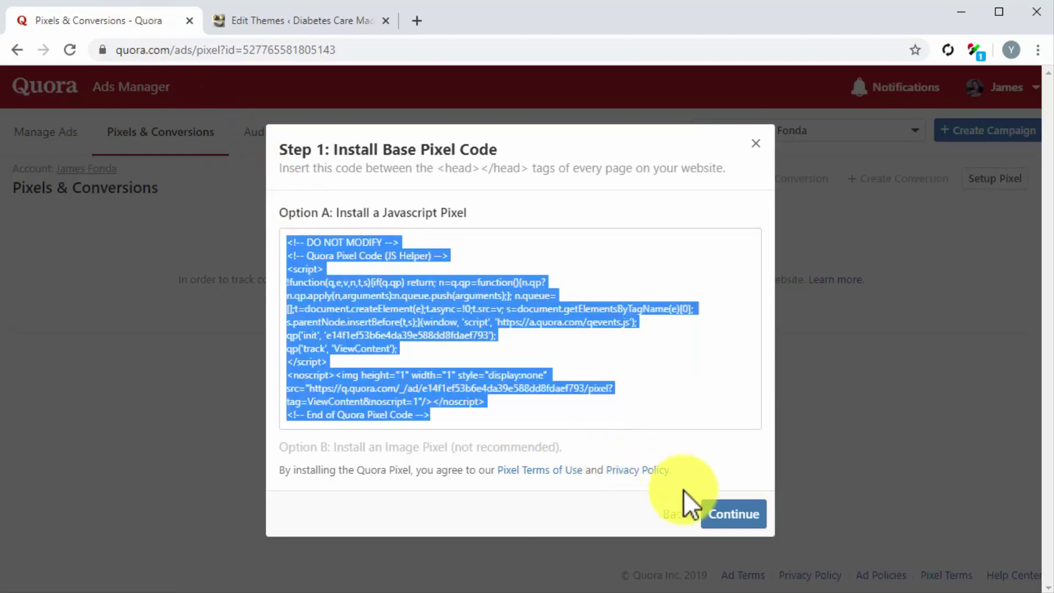
# Pick the Search standard event and copy its page-load event code
pyautogui.click(727, 516)
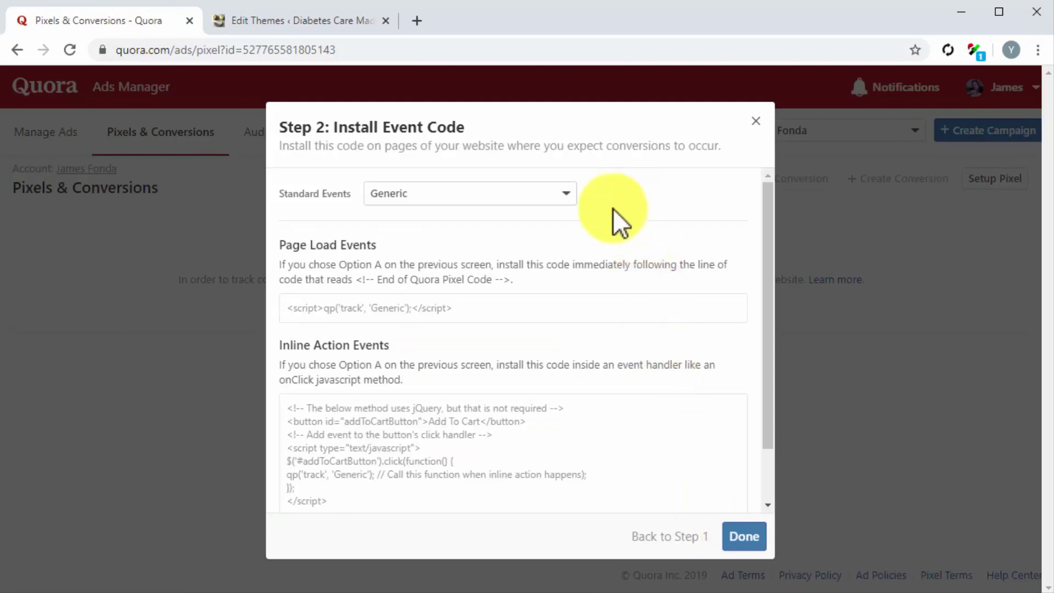
pyautogui.click(568, 211)
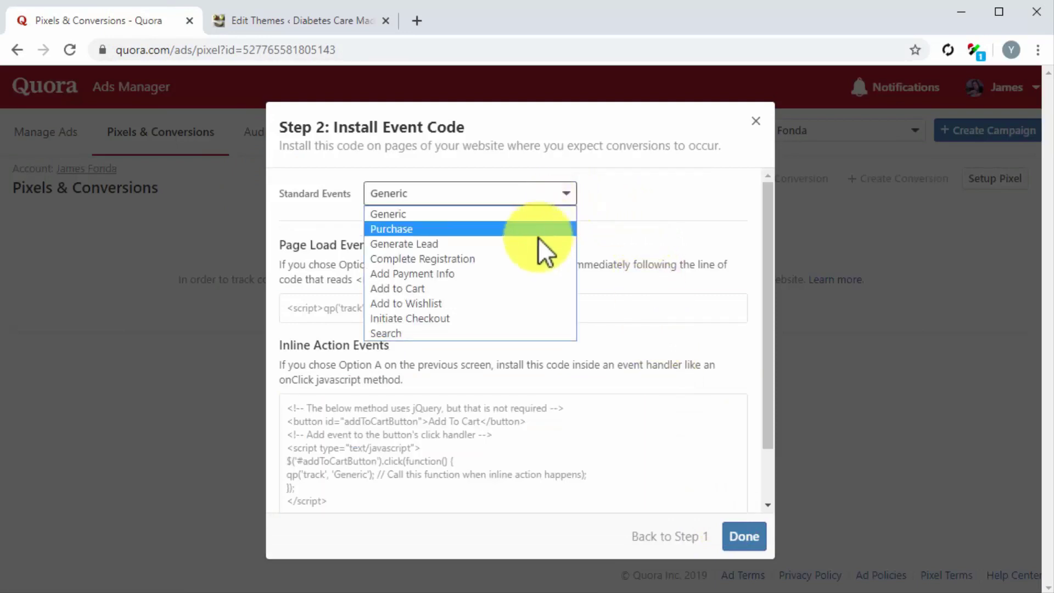
pyautogui.click(471, 330)
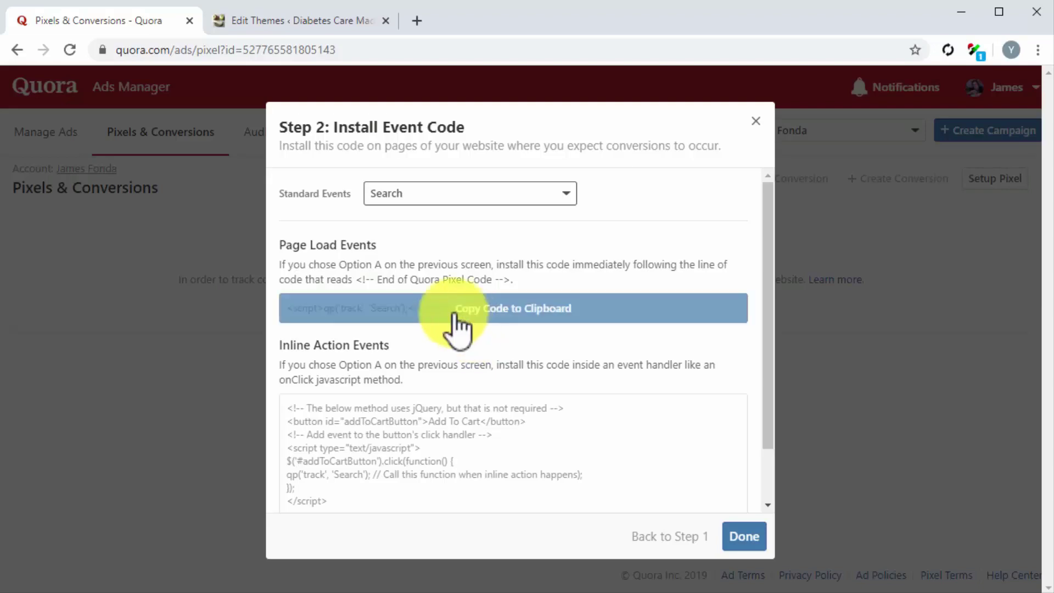
pyautogui.click(454, 315)
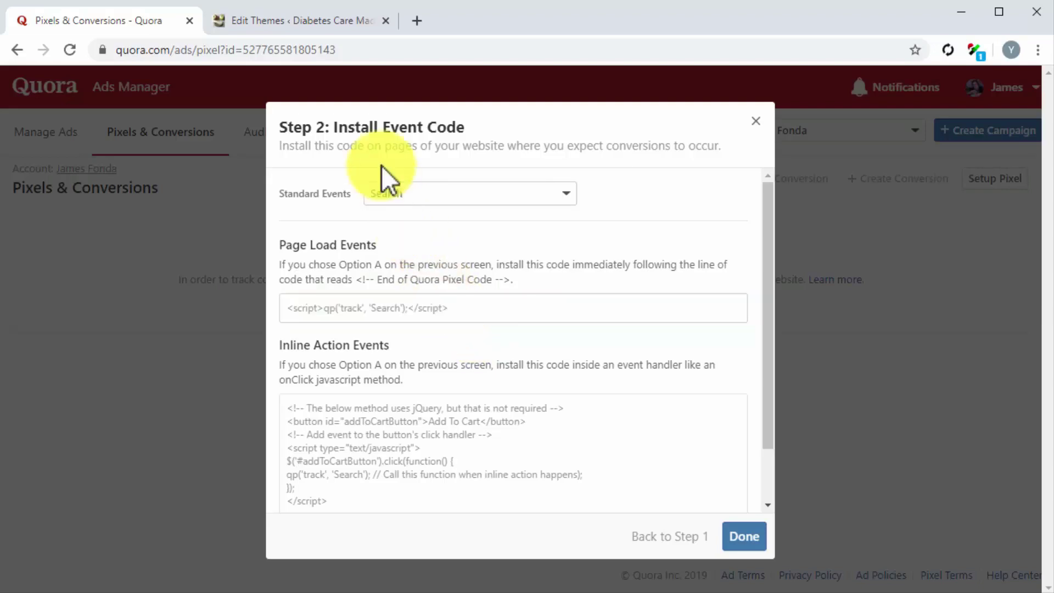
pyautogui.click(335, 25)
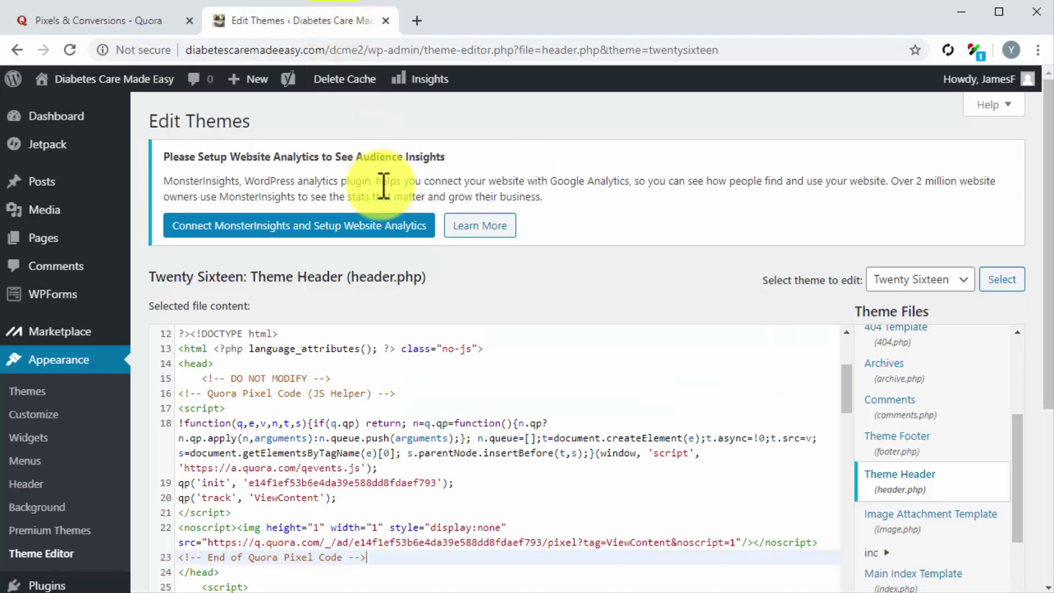
# Paste the Search event script after the End of Quora Pixel Code line and update header.php
pyautogui.scroll(-3, 460, 396)
pyautogui.press('Return')
pyautogui.hotkey('ctrl', 'v')
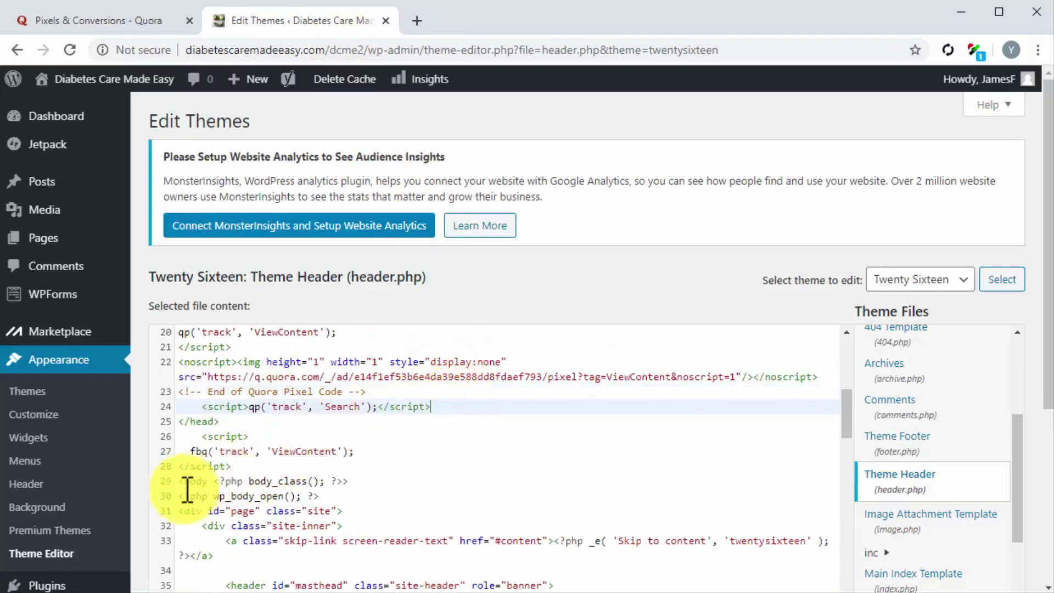
pyautogui.scroll(-3, 148, 504)
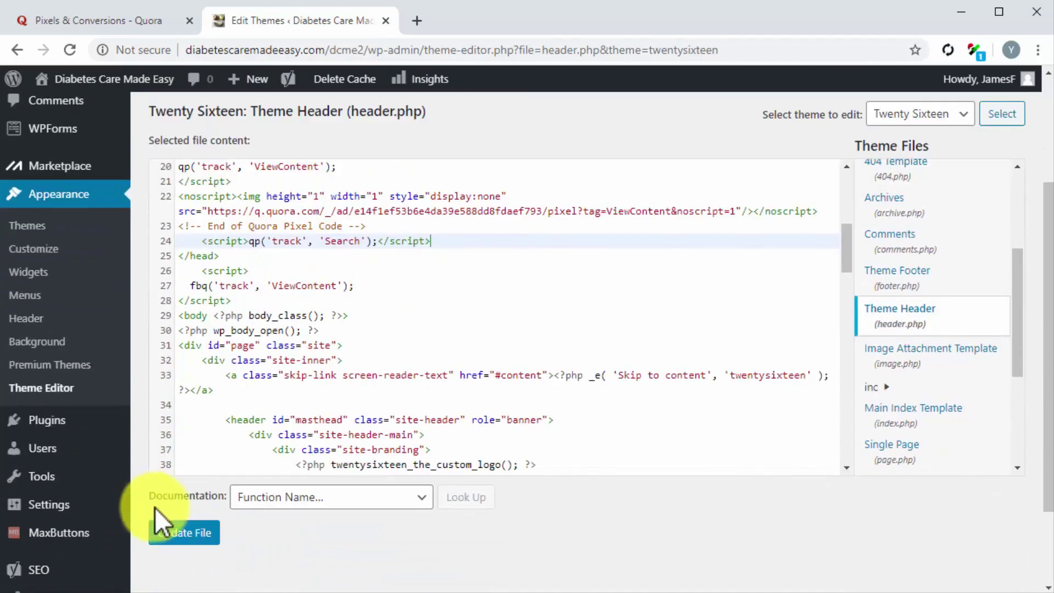
pyautogui.click(201, 530)
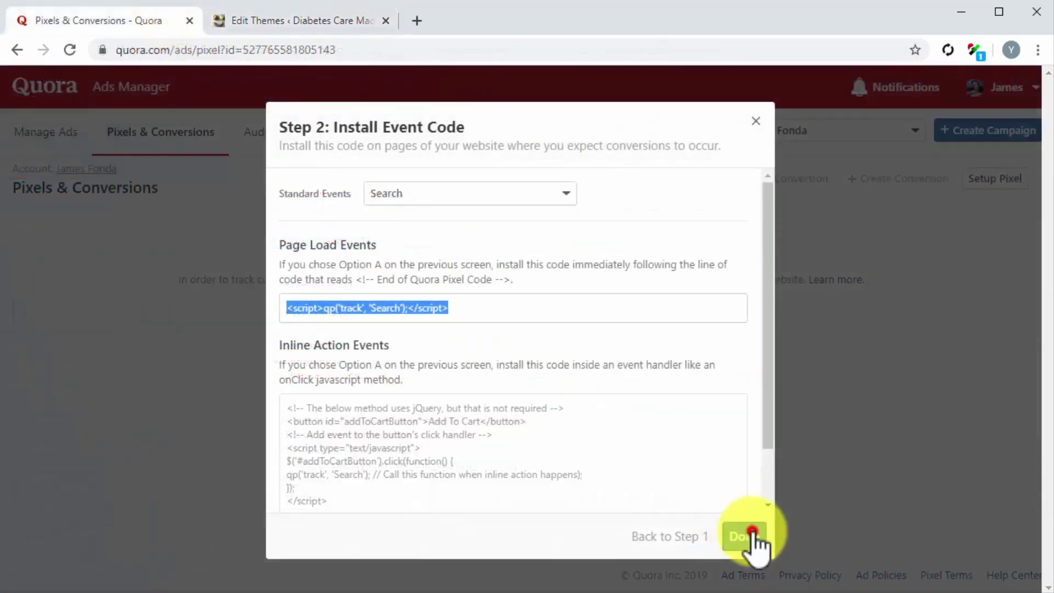
# Finish the pixel install and reload Pixels & Conversions to confirm Search is active with 3 events
pyautogui.click(745, 536)
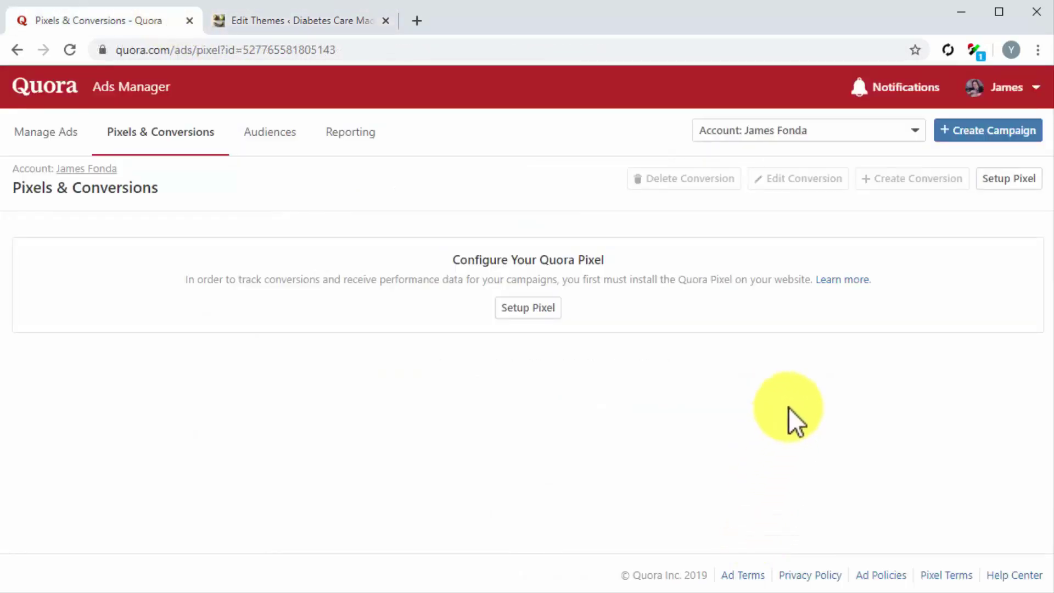
pyautogui.click(70, 50)
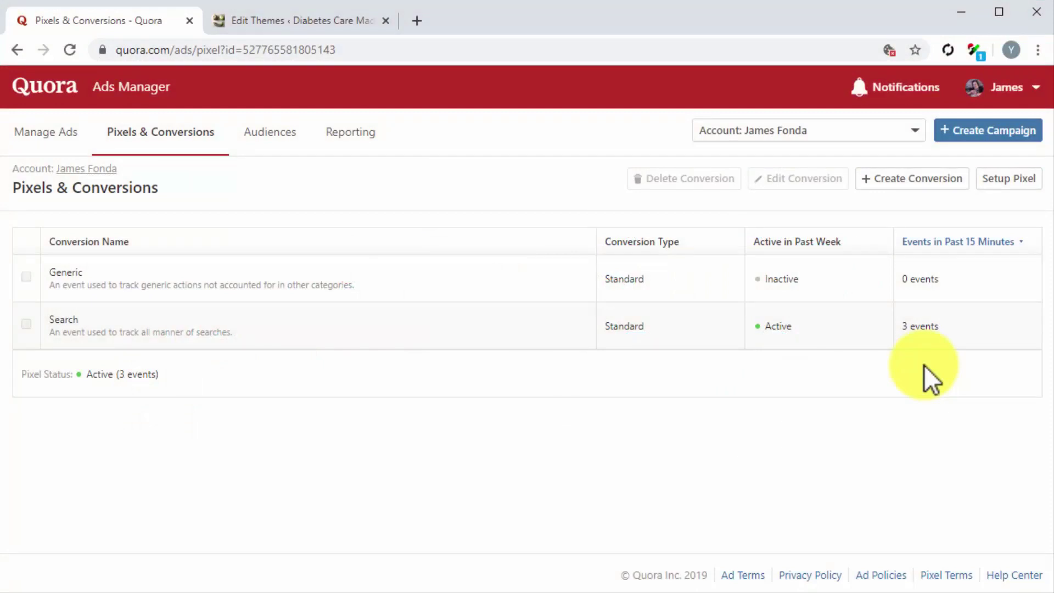
pyautogui.click(943, 134)
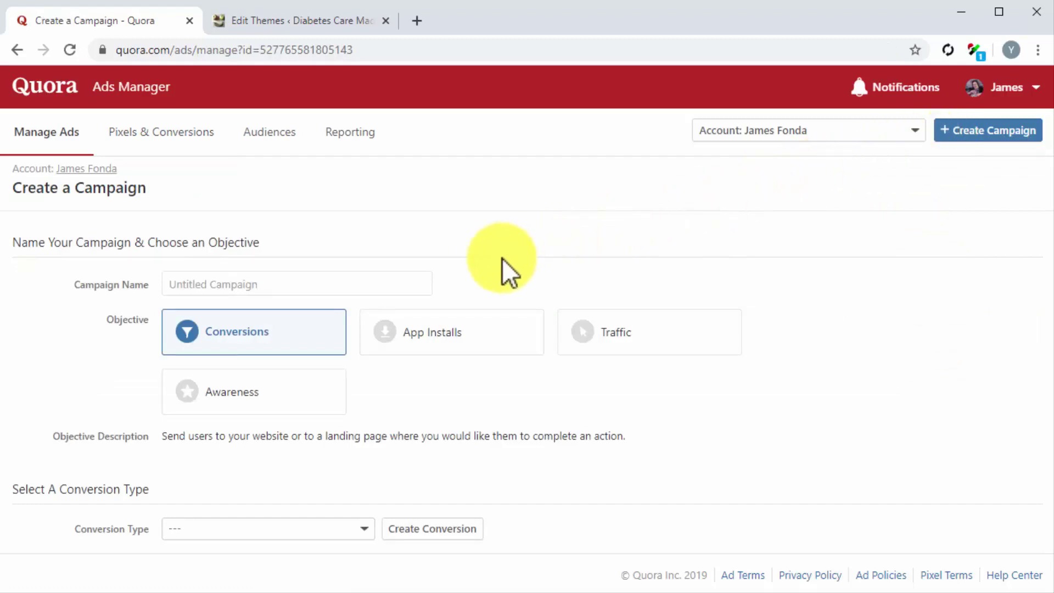
# Name the campaign 'My Quora Remarketing Campaign' with the Conversions objective and Search conversion type
pyautogui.click(376, 282)
pyautogui.write('My Quora Remarketing Campaign')
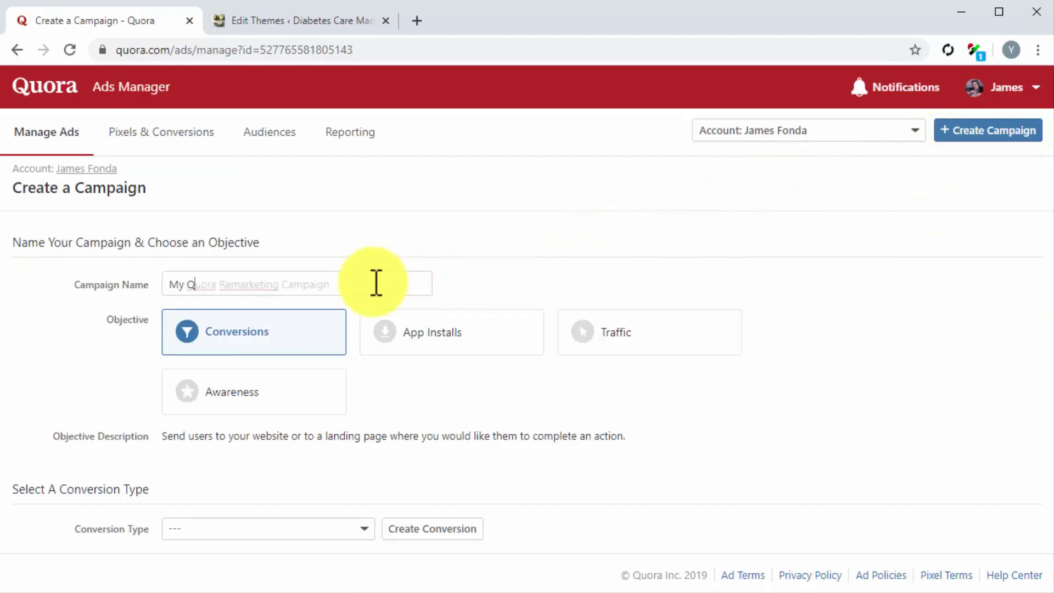
pyautogui.click(293, 327)
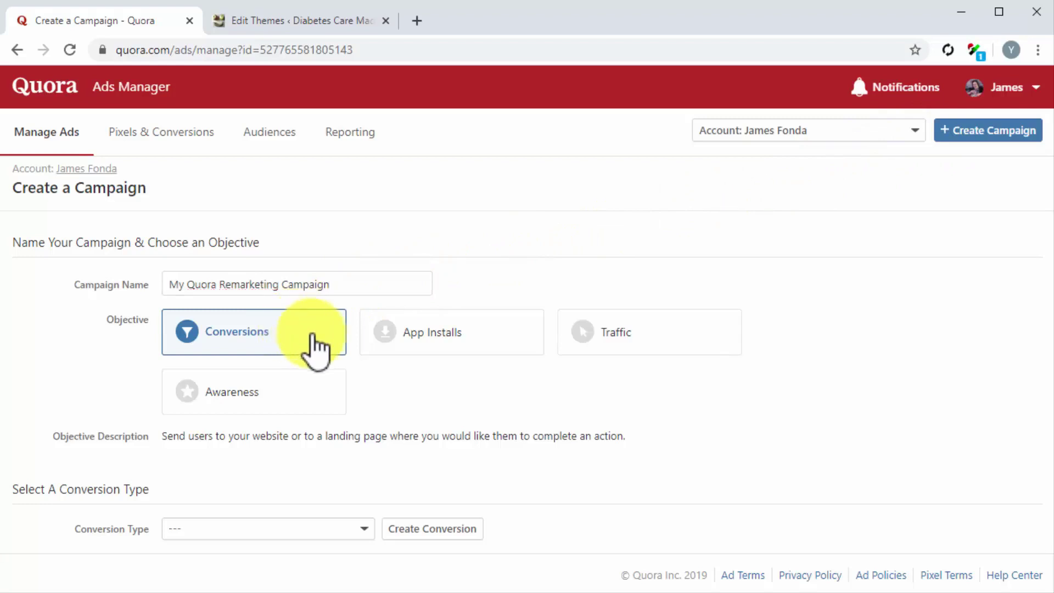
pyautogui.scroll(-3, 506, 427)
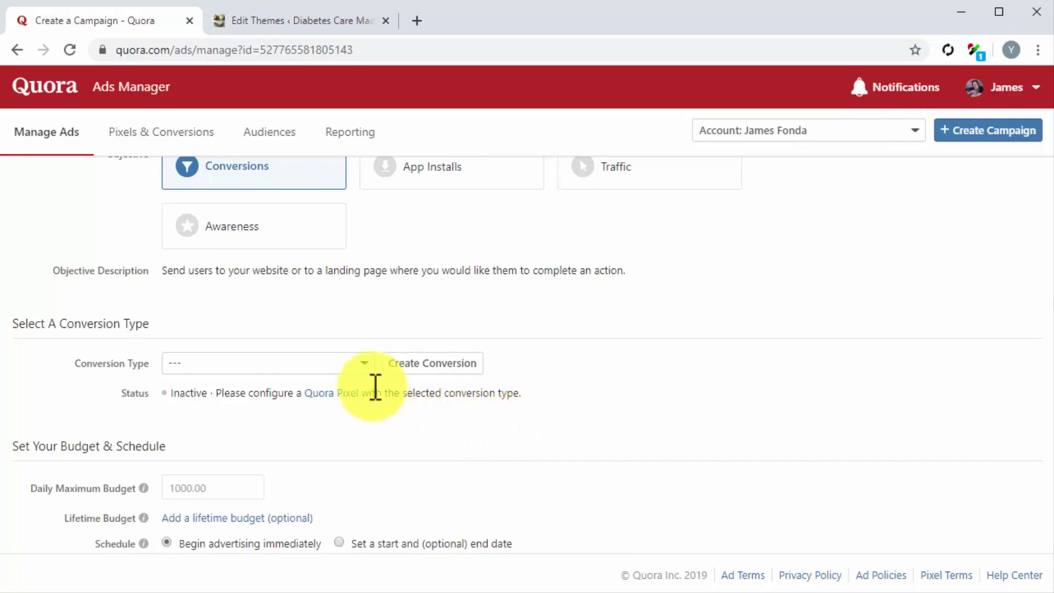
pyautogui.click(362, 368)
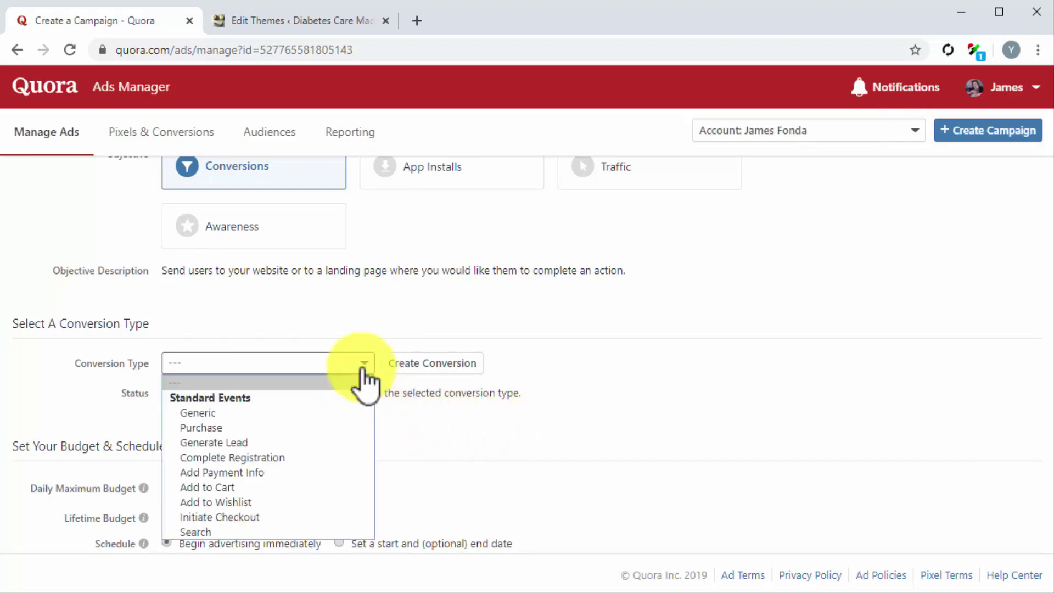
pyautogui.click(265, 526)
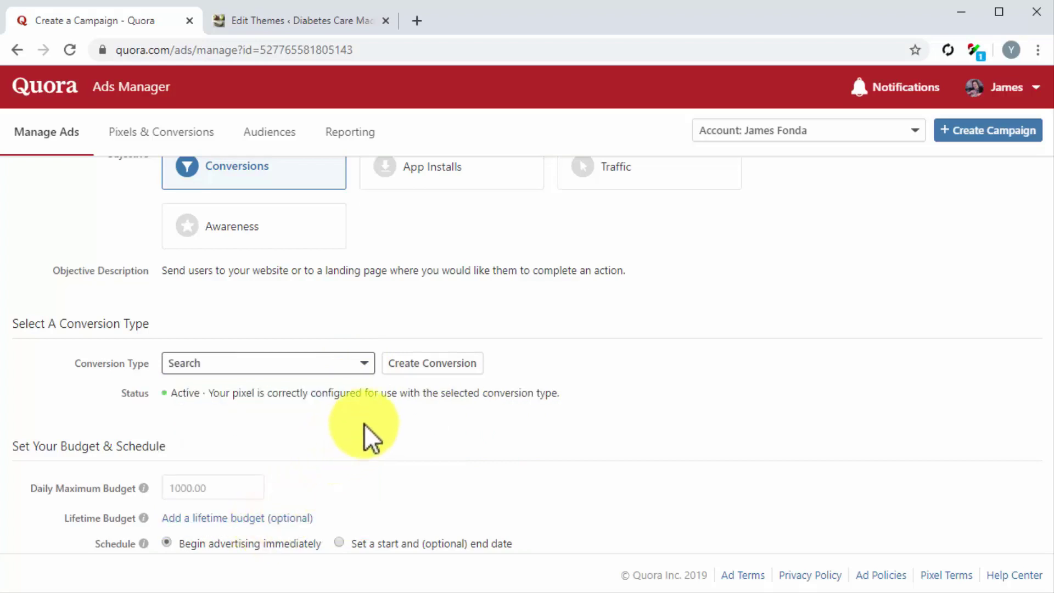
# Set the daily maximum budget to $25.00 and save the campaign
pyautogui.scroll(-2, 364, 424)
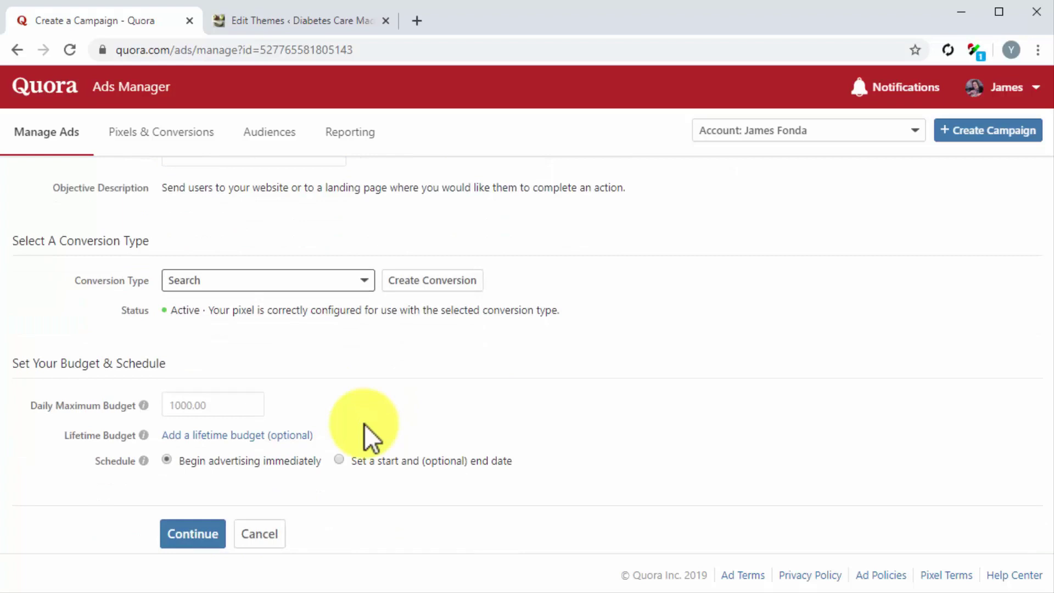
pyautogui.click(189, 409)
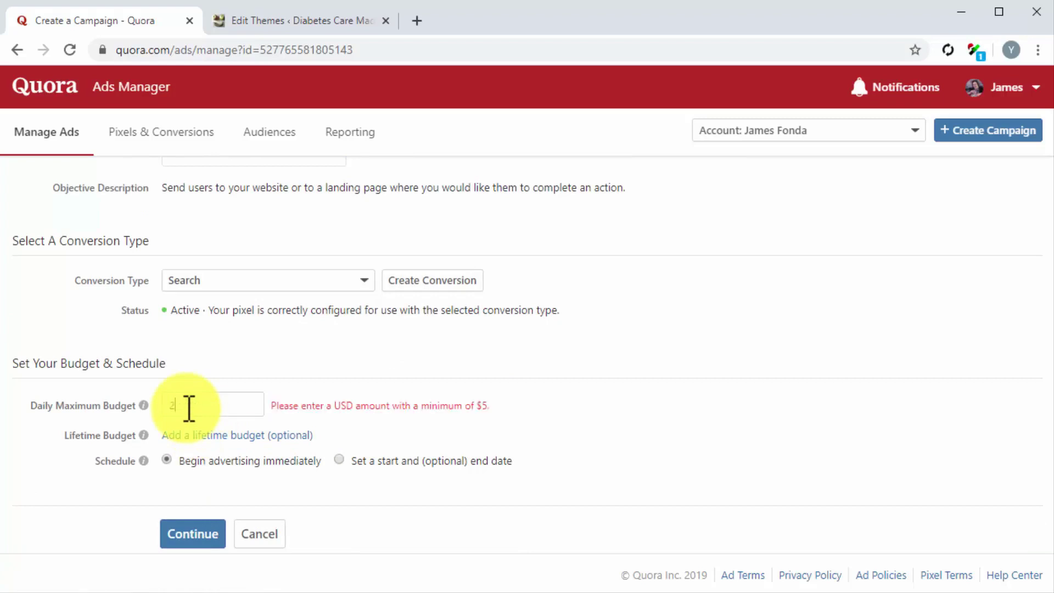
pyautogui.write('25')
pyautogui.click(169, 456)
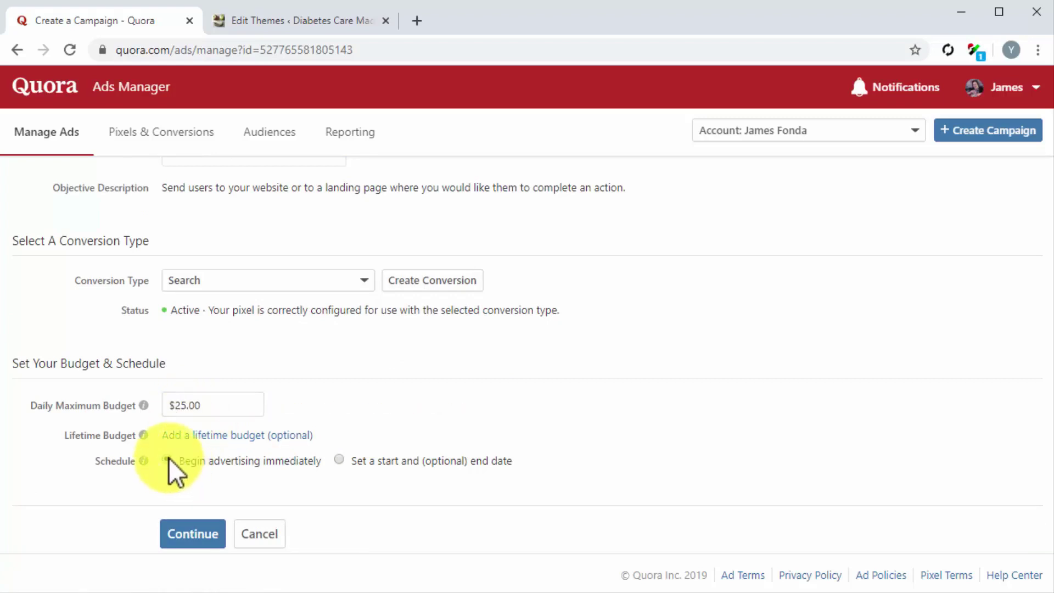
pyautogui.click(213, 531)
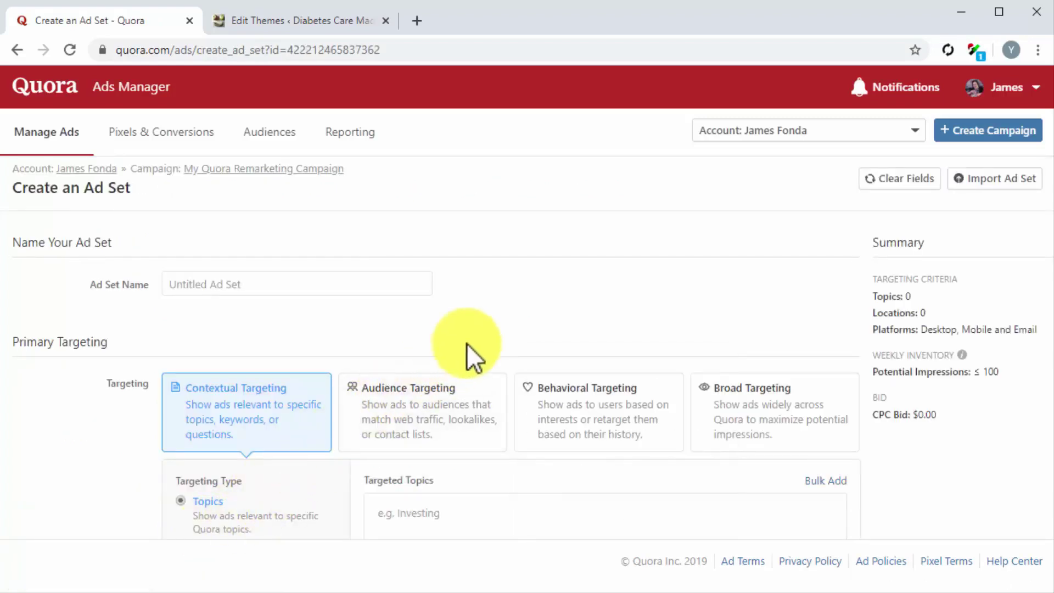
# Name the ad set 'My Remarketing Ad Set' and target United States
pyautogui.click(379, 284)
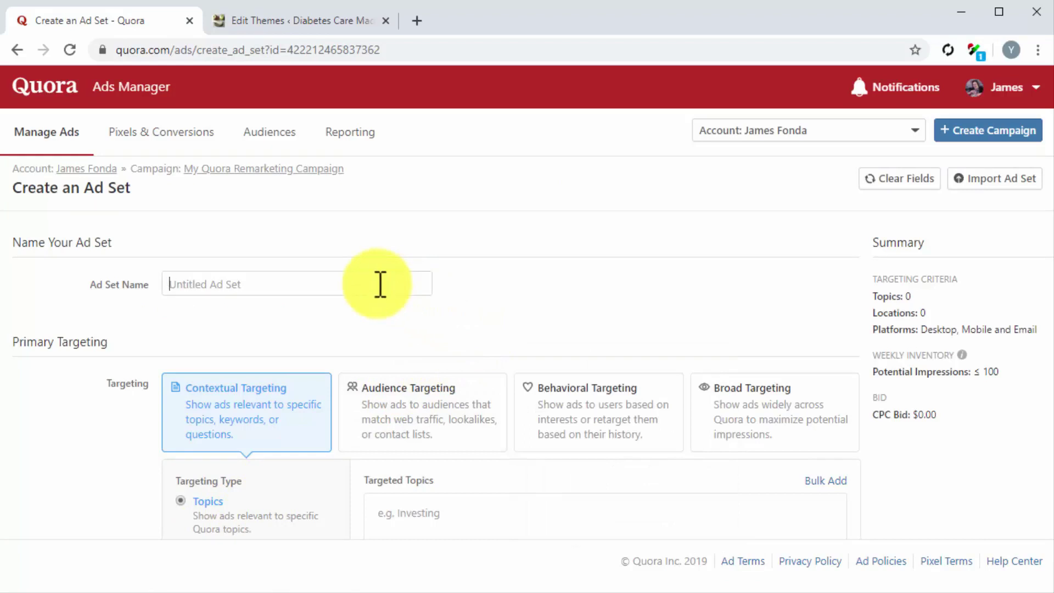
pyautogui.write('My Remarketing Ad Set')
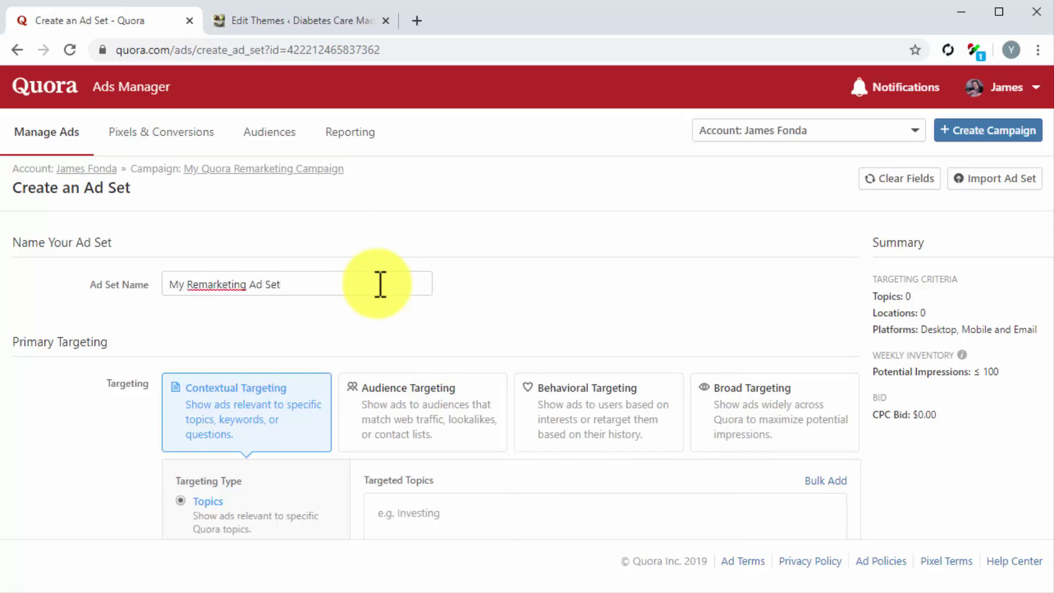
pyautogui.scroll(-2, 379, 280)
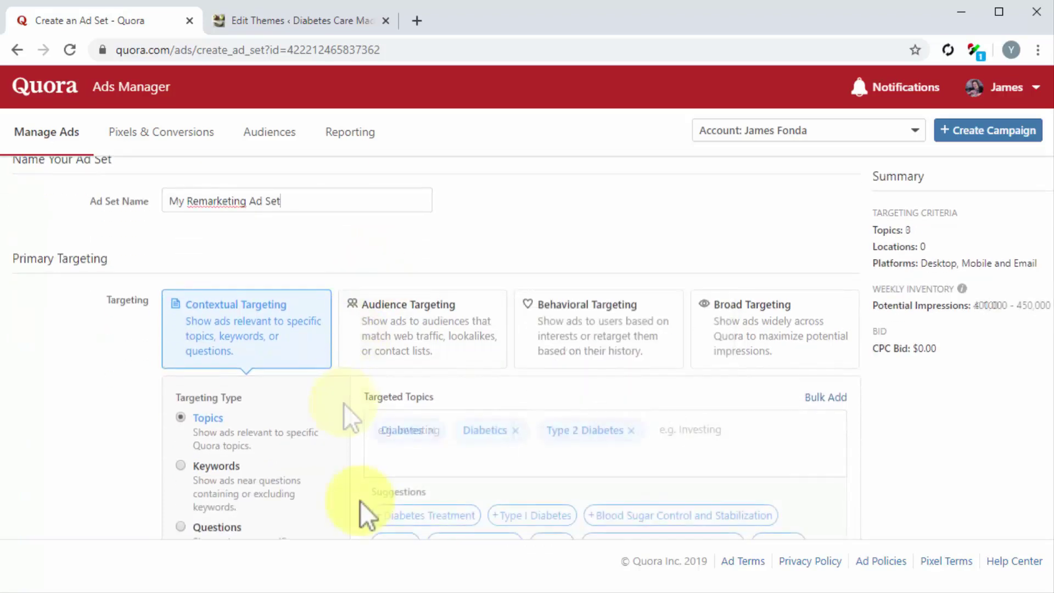
pyautogui.scroll(-3, 363, 502)
pyautogui.scroll(-3, 360, 499)
pyautogui.click(283, 384)
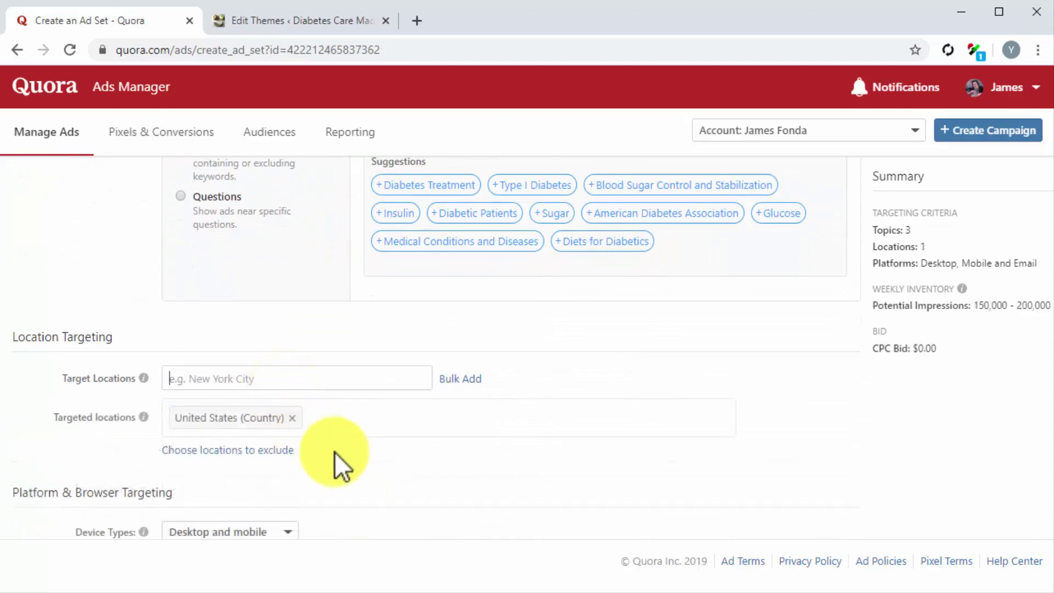
# Keep targeting desktop and mobile devices, including all mobile platforms
pyautogui.scroll(-1, 335, 451)
pyautogui.scroll(-4, 340, 458)
pyautogui.click(276, 281)
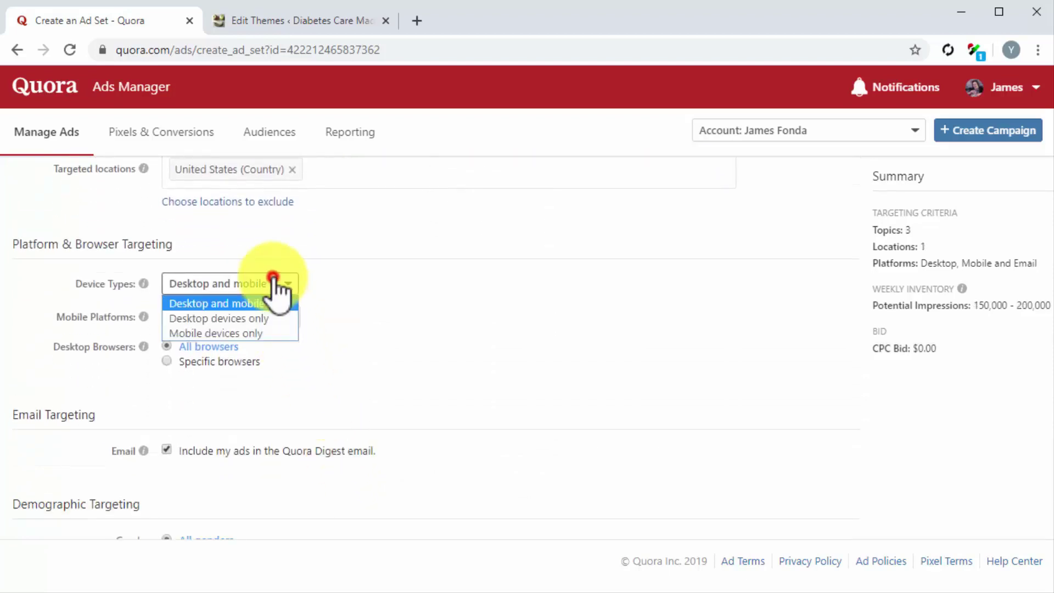
pyautogui.click(265, 303)
pyautogui.click(248, 317)
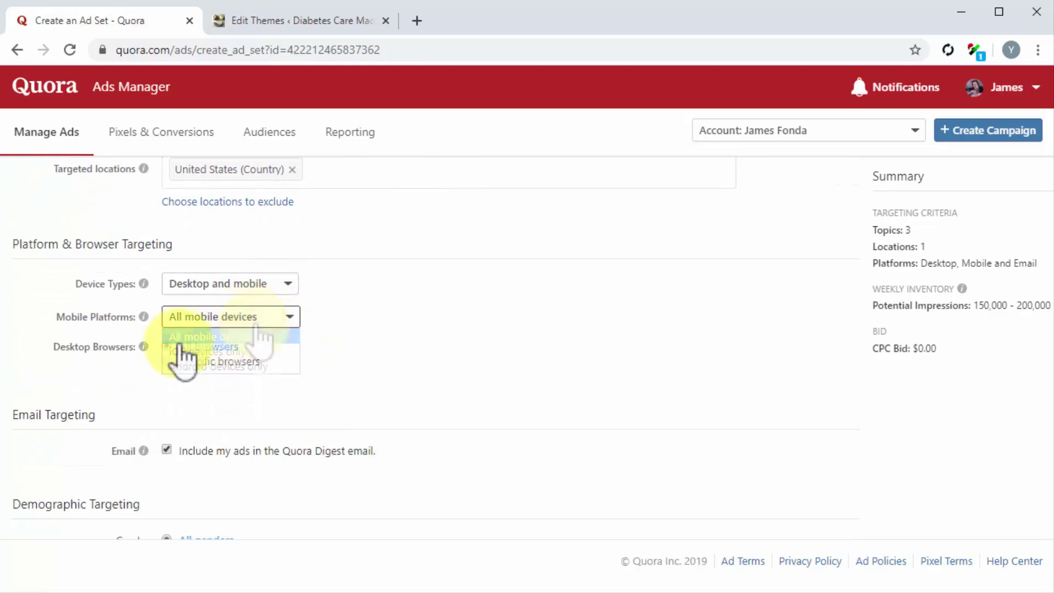
pyautogui.click(166, 343)
# Optimize for 'Search' conversions at a $0.50 target CPA and save the ad set
pyautogui.scroll(-2, 137, 393)
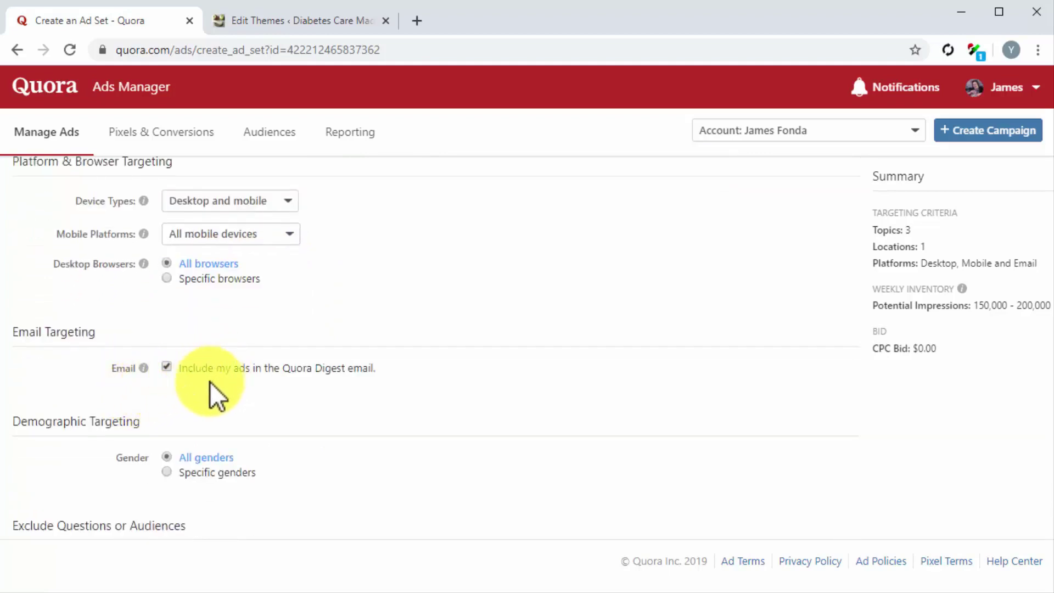
pyautogui.scroll(-3, 186, 418)
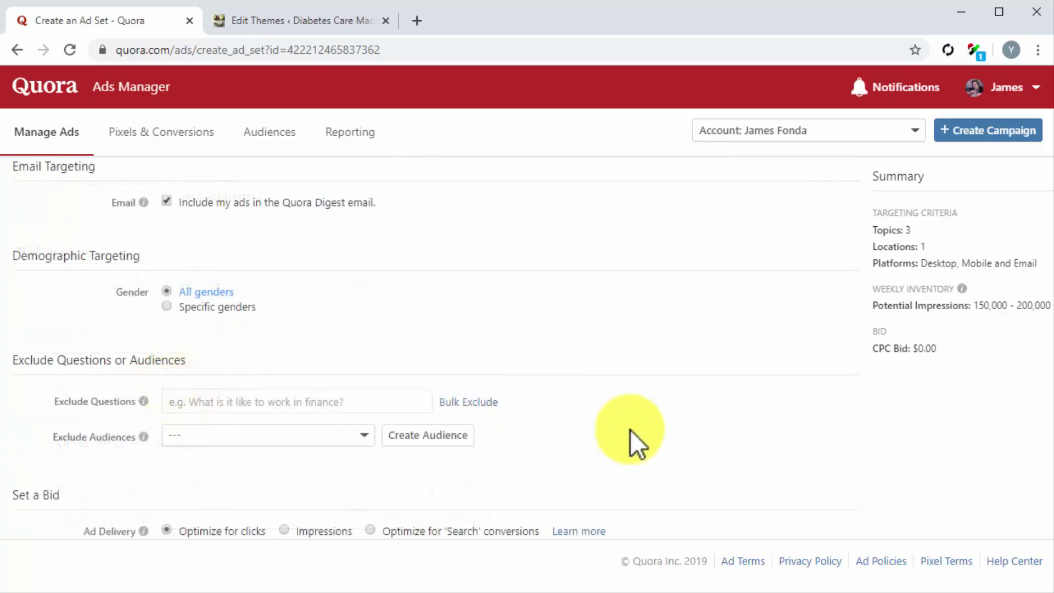
pyautogui.scroll(-3, 732, 444)
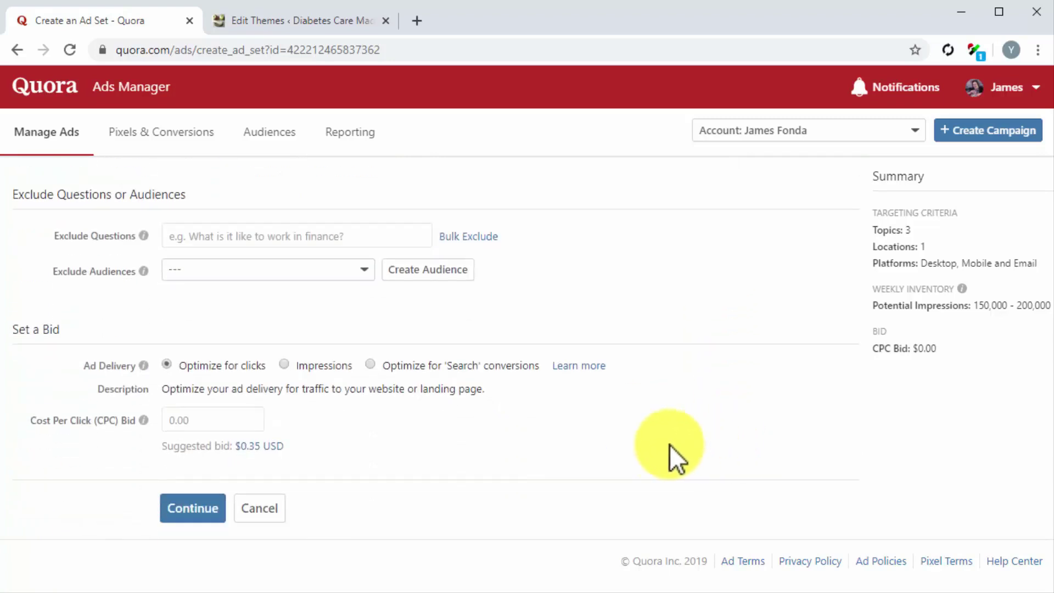
pyautogui.click(375, 367)
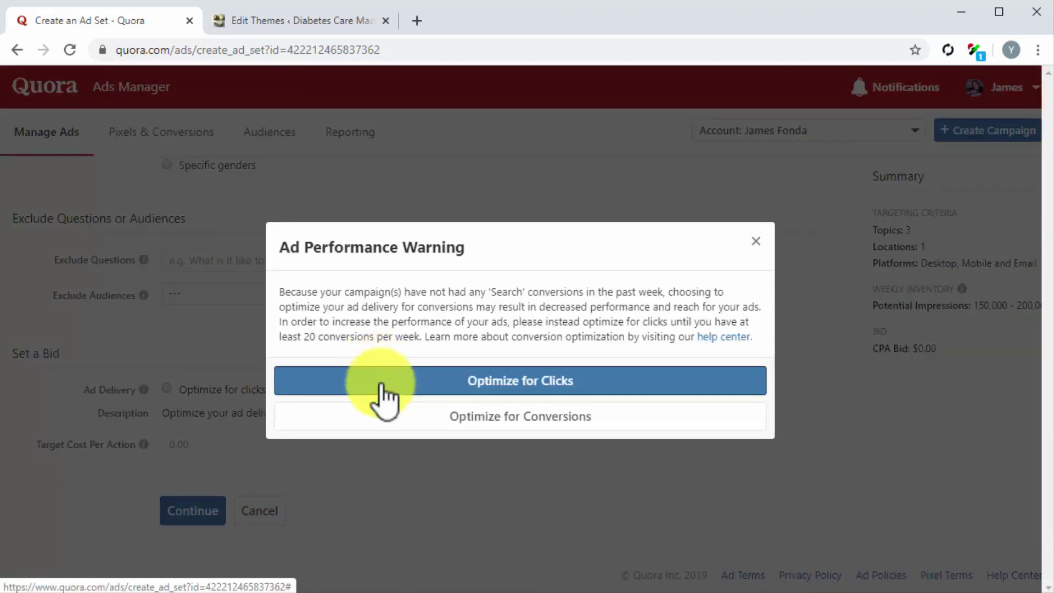
pyautogui.click(389, 417)
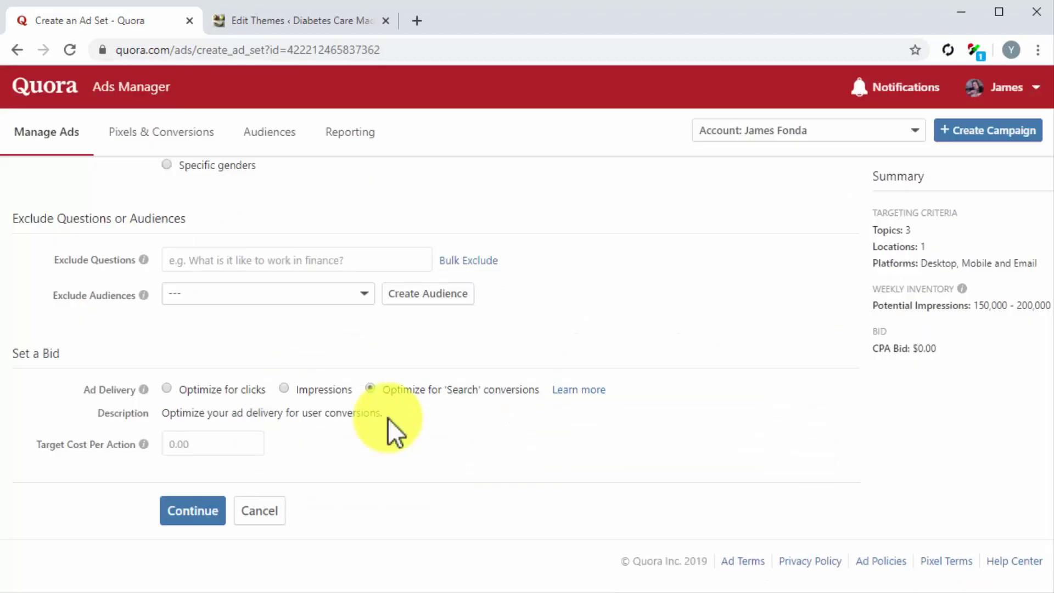
pyautogui.click(247, 443)
pyautogui.write('0.50')
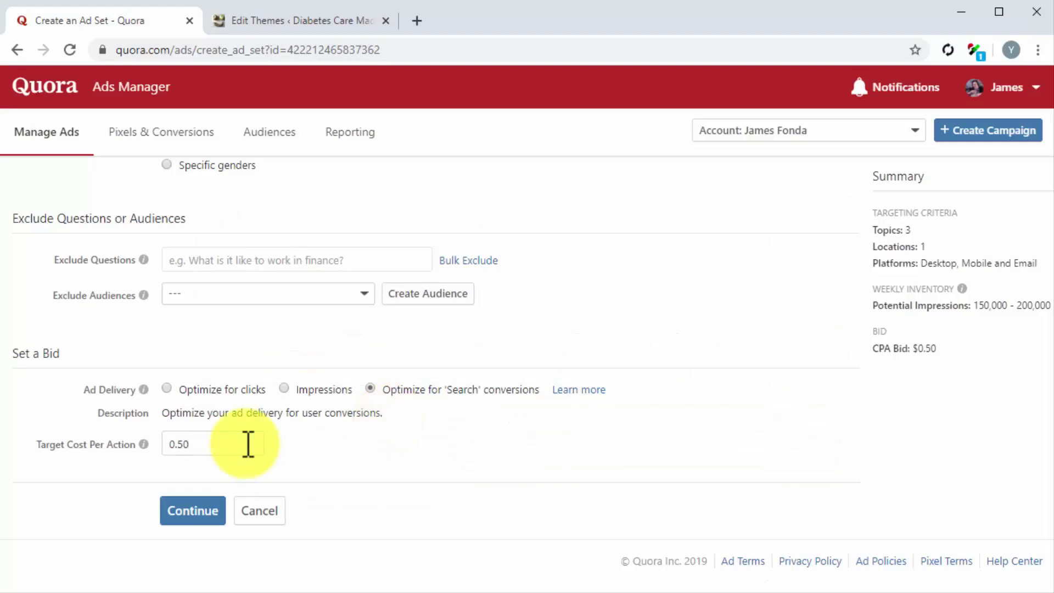
pyautogui.click(210, 513)
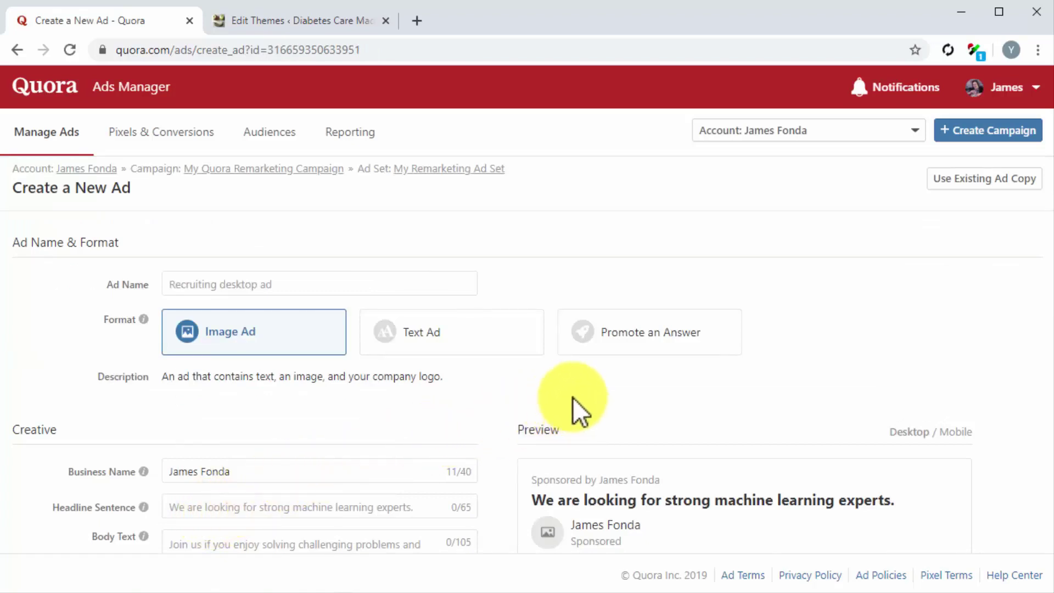
# Name the ad 'My New Quora Remarketing Ad' and set it to Promote an Answer
pyautogui.click(471, 286)
pyautogui.write('My New Quora Remarketing Ad')
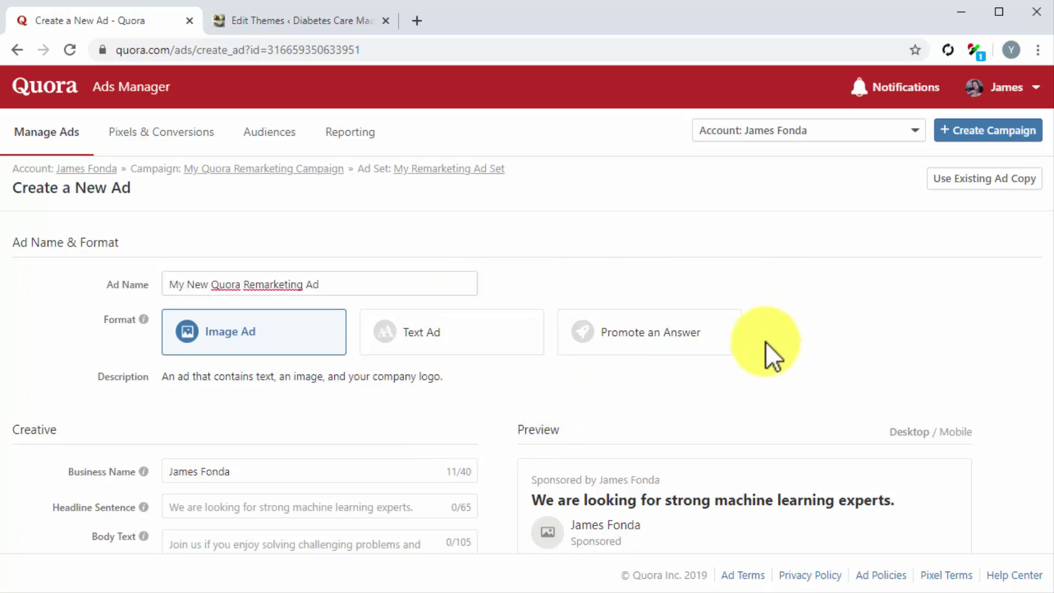
pyautogui.click(714, 357)
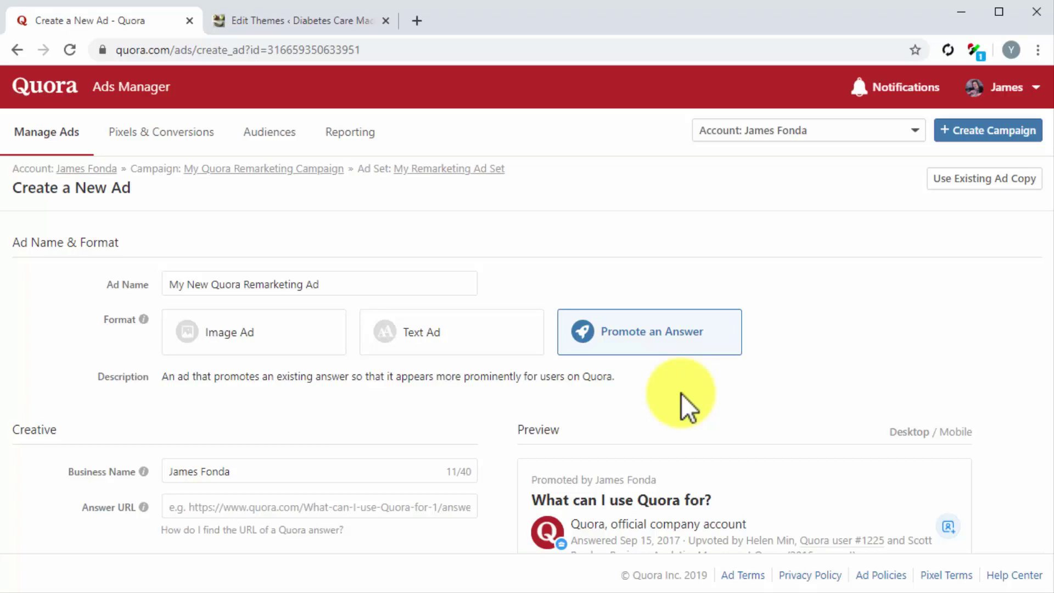
pyautogui.scroll(-3, 486, 394)
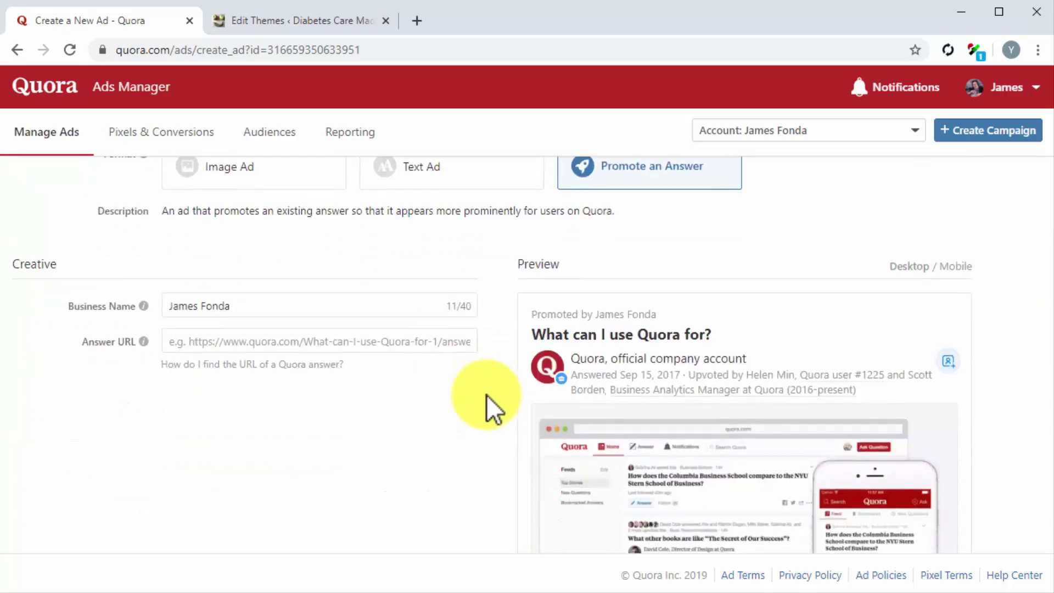
# Set business name to 'Diabetes Care Made Easy', paste the Diabetes answer URL, and save the ad
pyautogui.click(360, 315)
pyautogui.hotkey('ctrl', 'a')
pyautogui.write('Diabetes Care Made Easy')
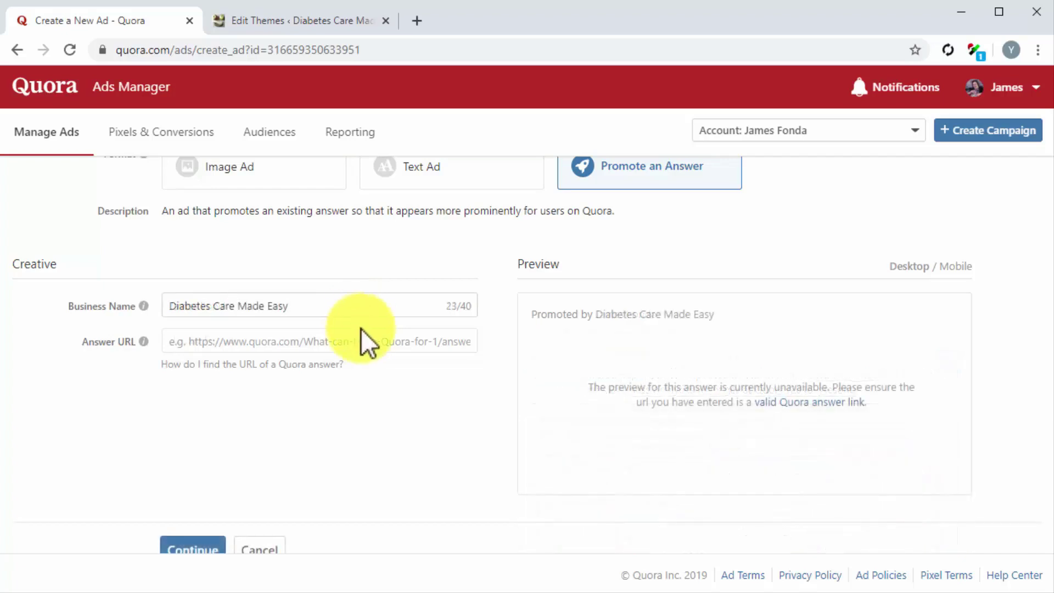
pyautogui.click(366, 340)
pyautogui.hotkey('ctrl', 'v')
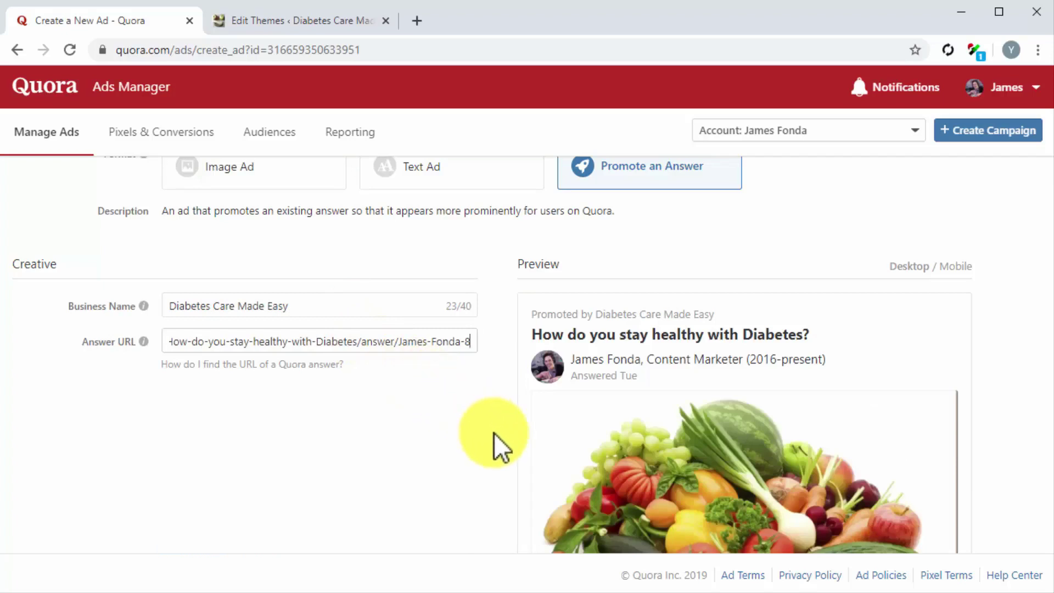
pyautogui.scroll(-5, 493, 433)
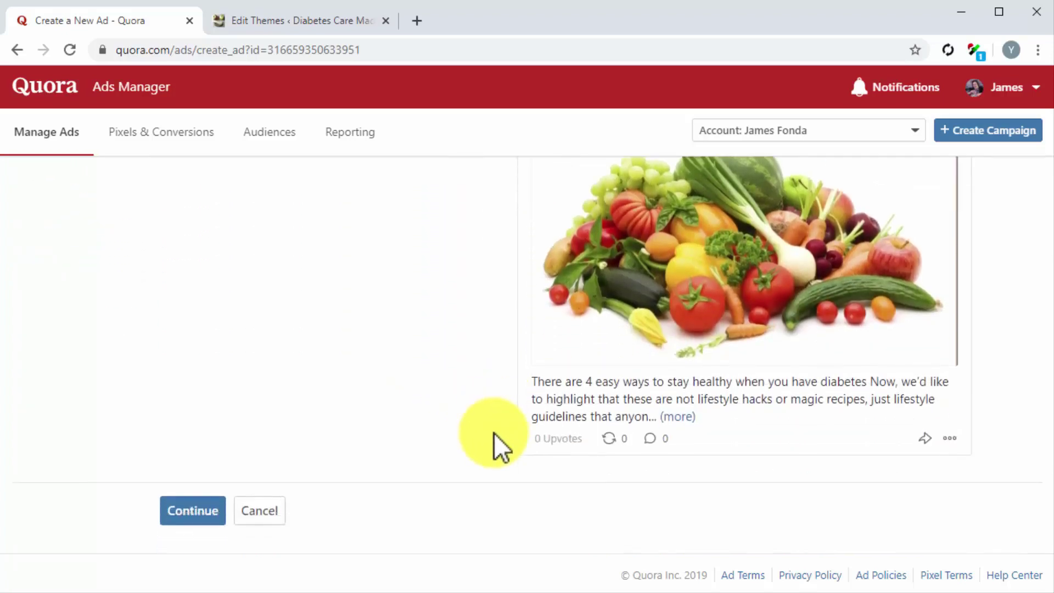
pyautogui.click(203, 509)
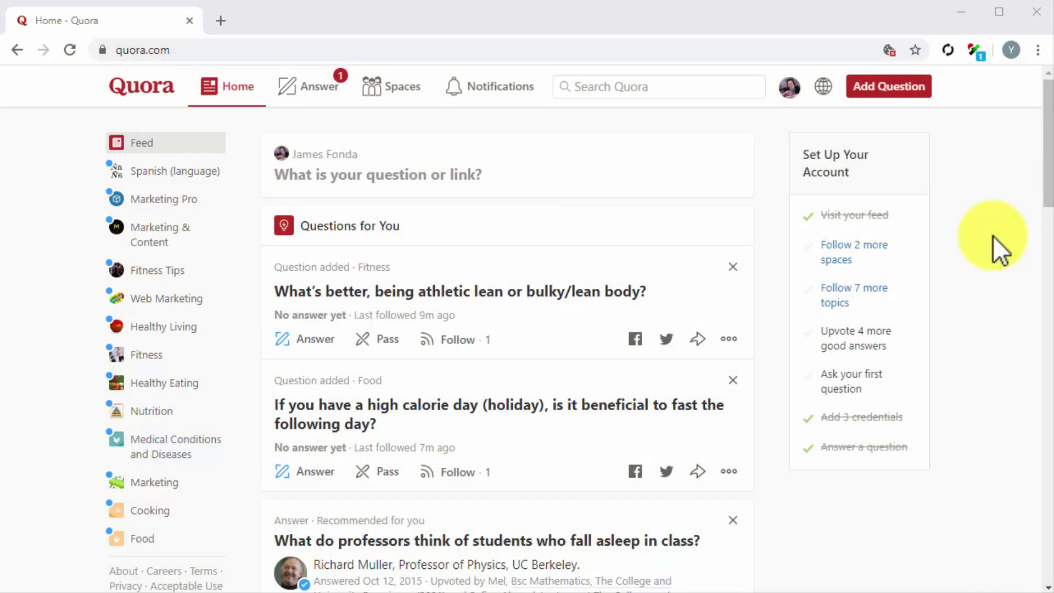
# Go to Account Settings from the profile avatar menu
pyautogui.click(797, 87)
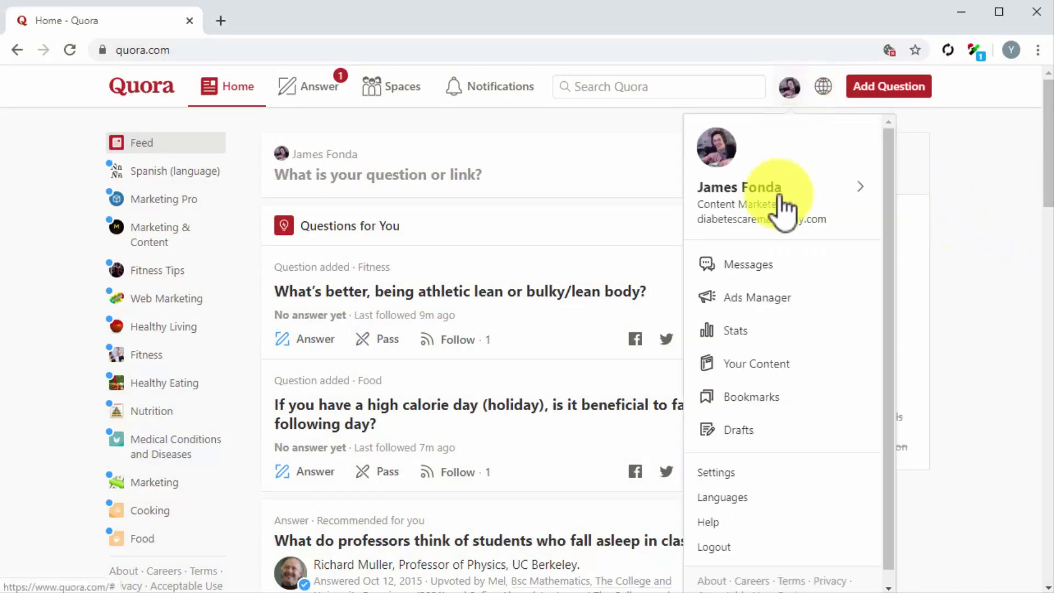
pyautogui.click(708, 473)
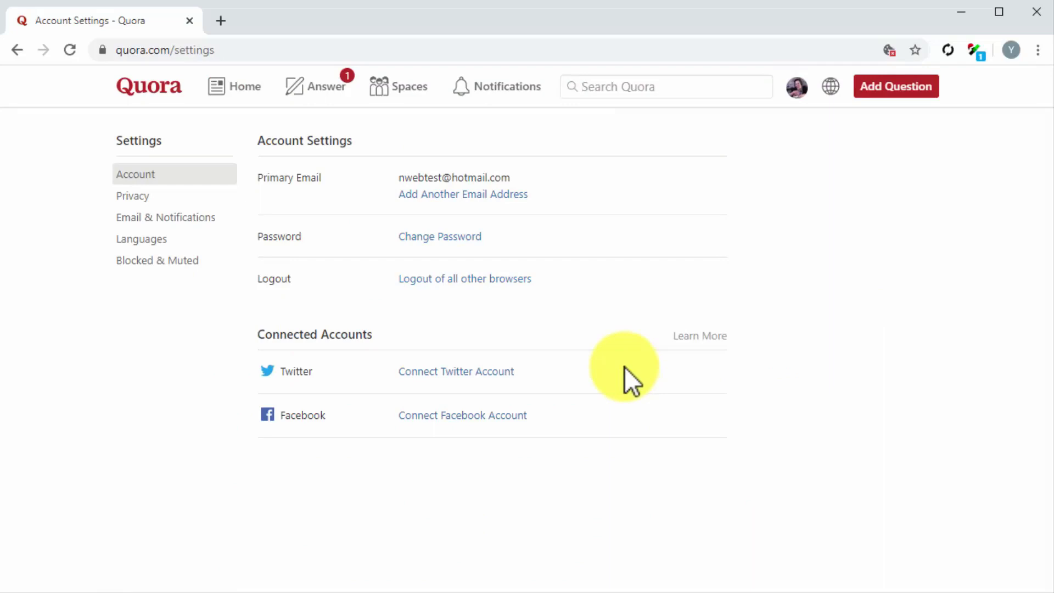
# Connect the Twitter account and authorize Quora's access to it
pyautogui.click(489, 371)
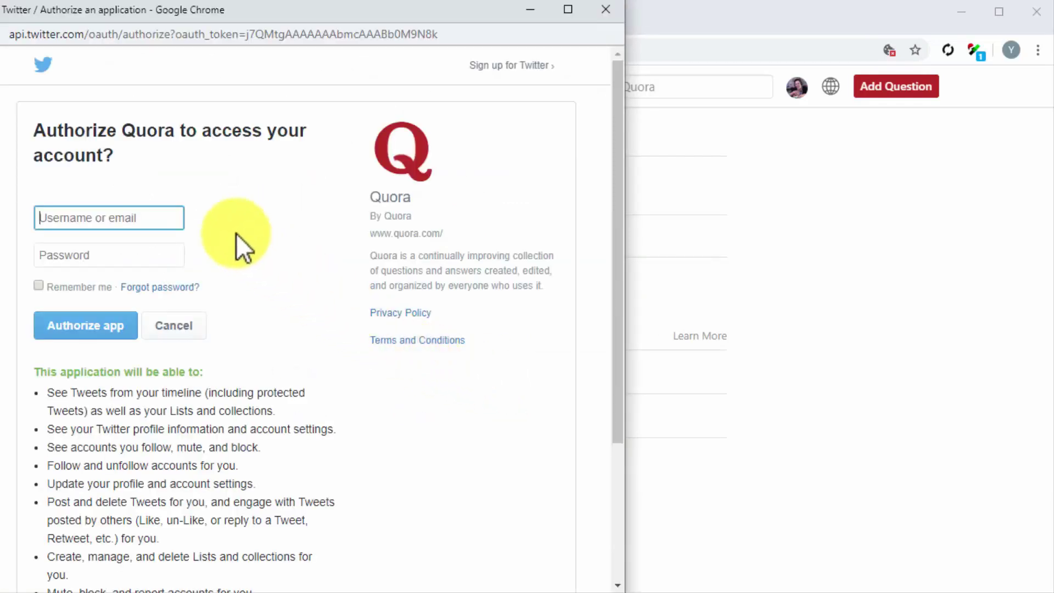
pyautogui.click(175, 250)
pyautogui.click(136, 328)
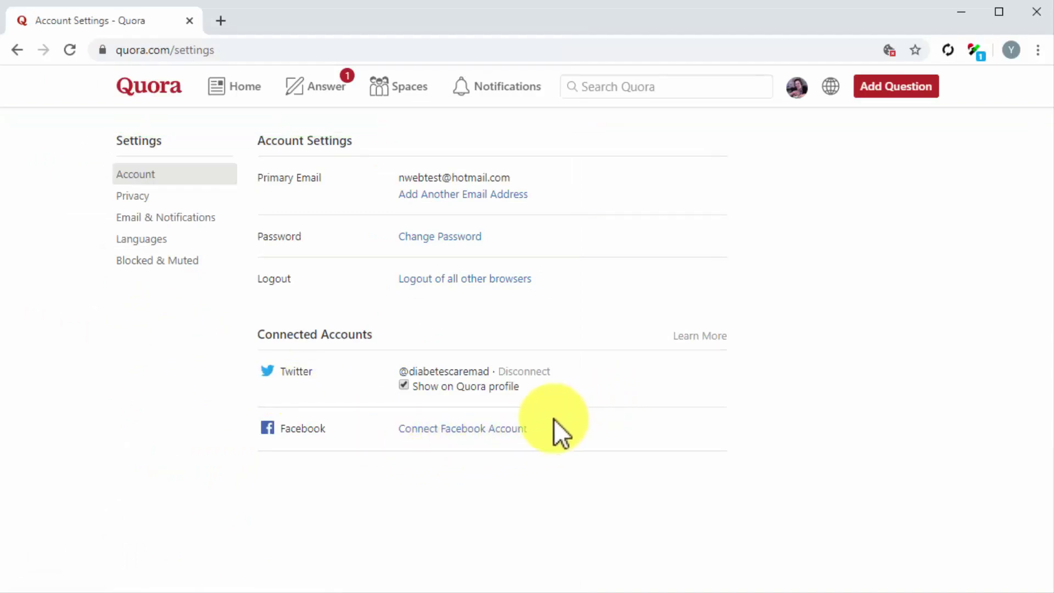
# Log in to Facebook with the account password and grant Quora access to the profile
pyautogui.click(510, 427)
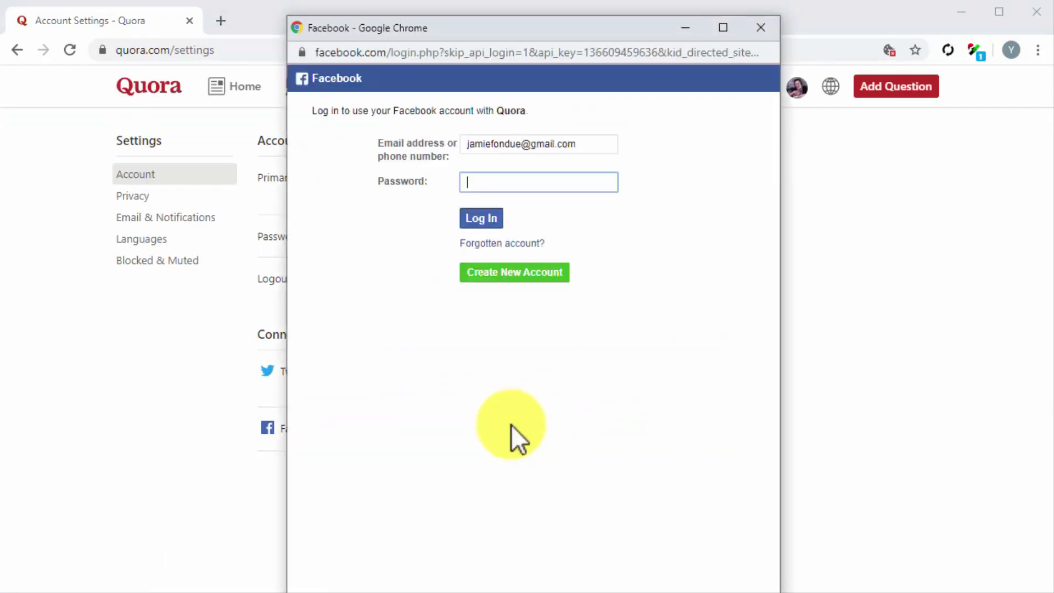
pyautogui.write('********')
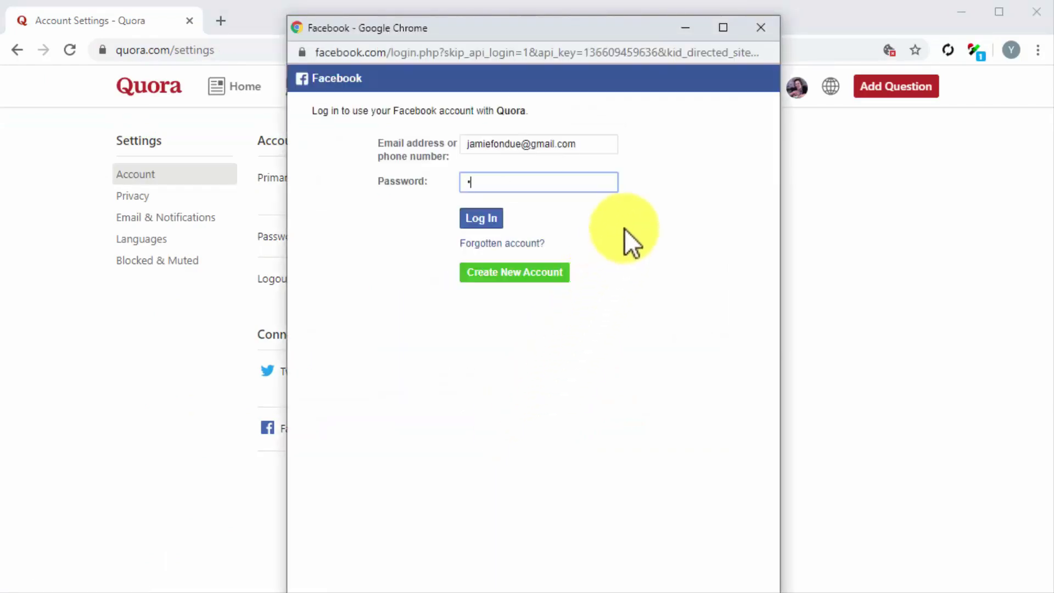
pyautogui.click(492, 219)
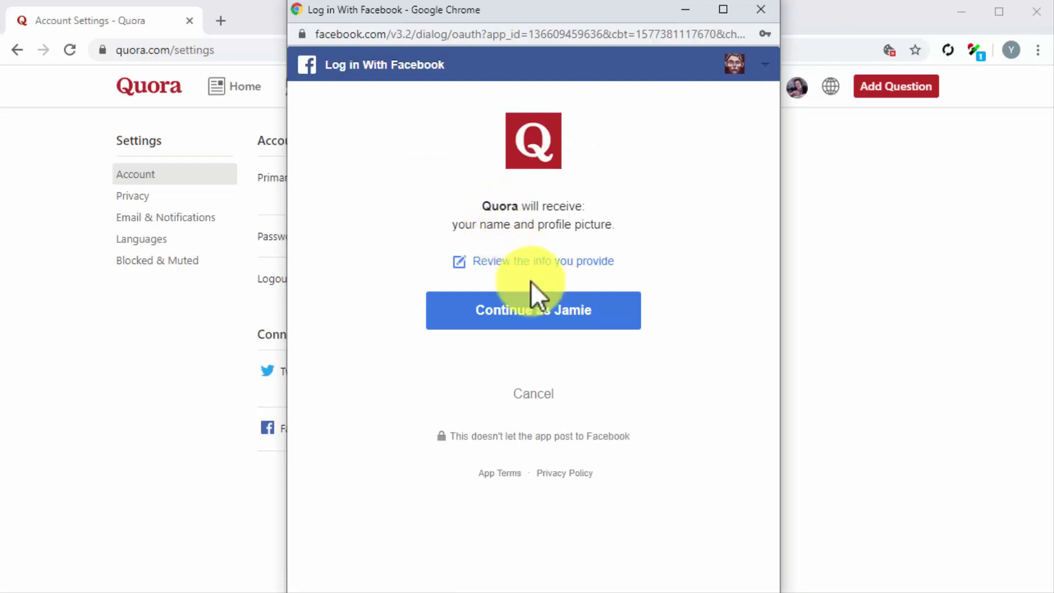
pyautogui.click(551, 334)
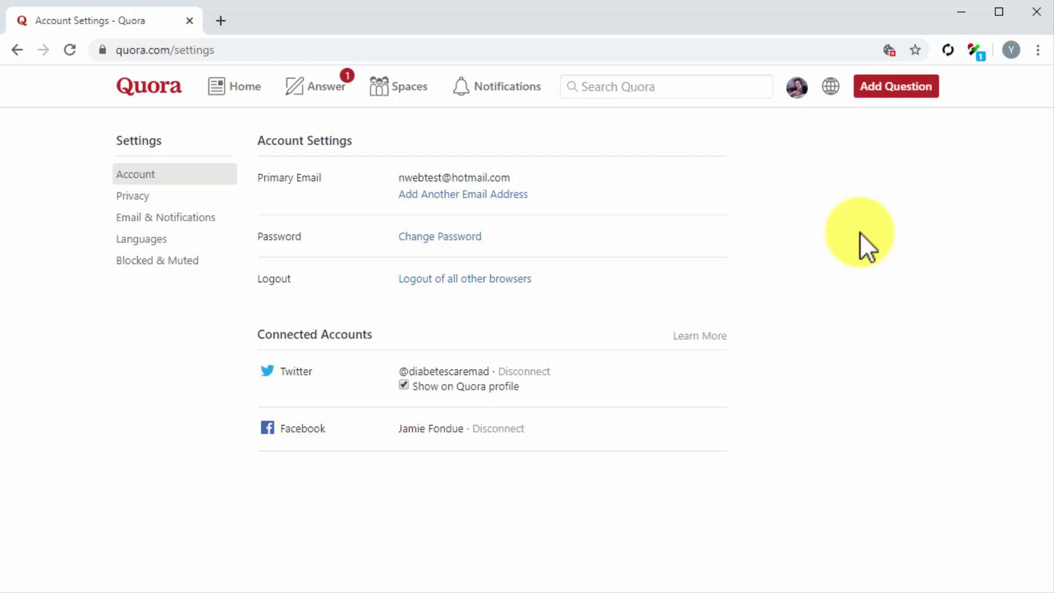
# Open the 'How do you stay healthy with Diabetes?' answer from Your Content and bring up its share options
pyautogui.click(796, 88)
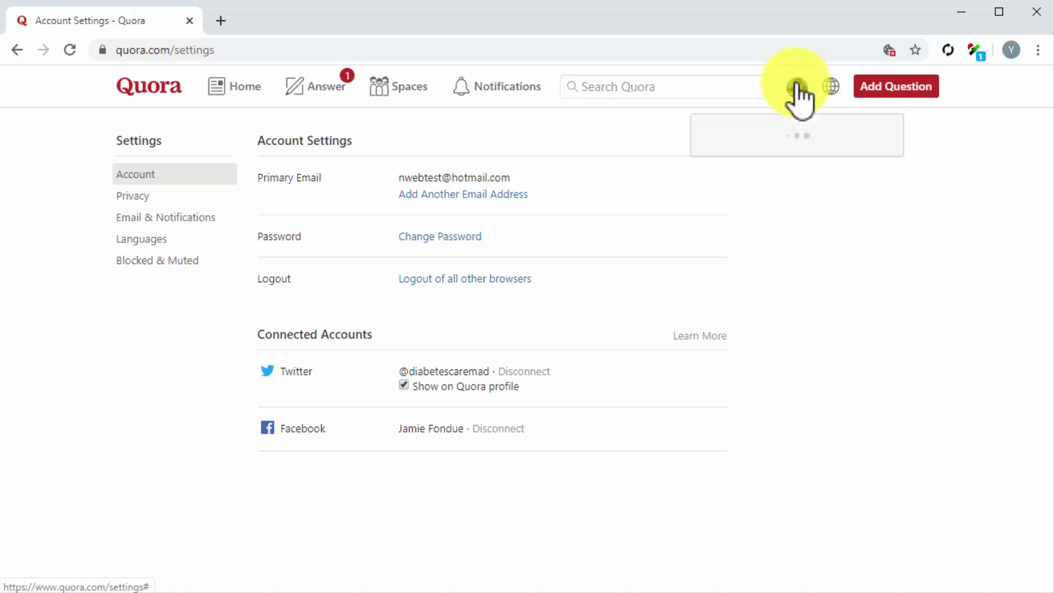
pyautogui.click(747, 366)
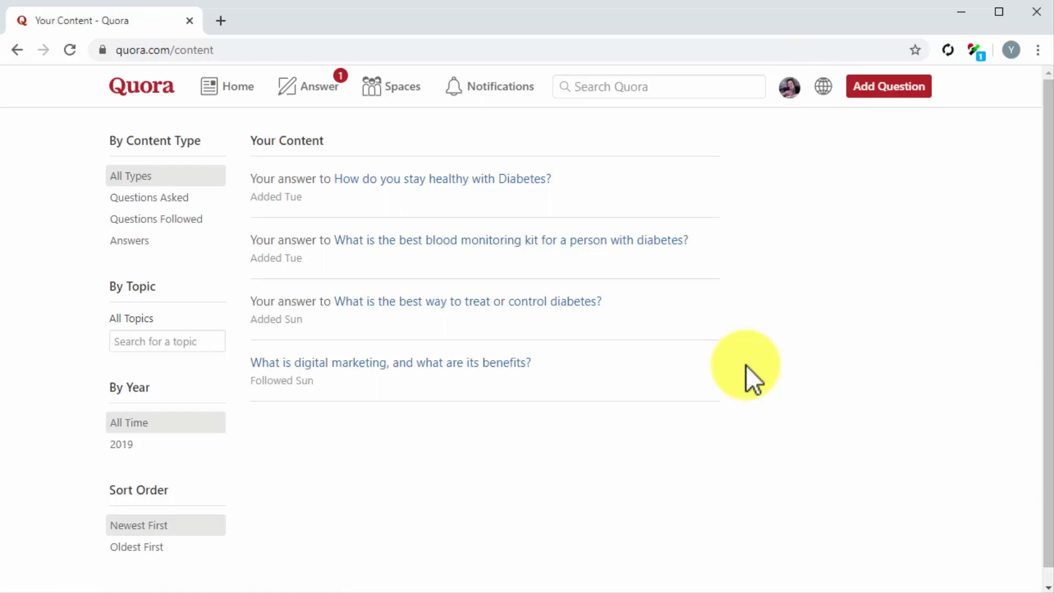
pyautogui.click(517, 180)
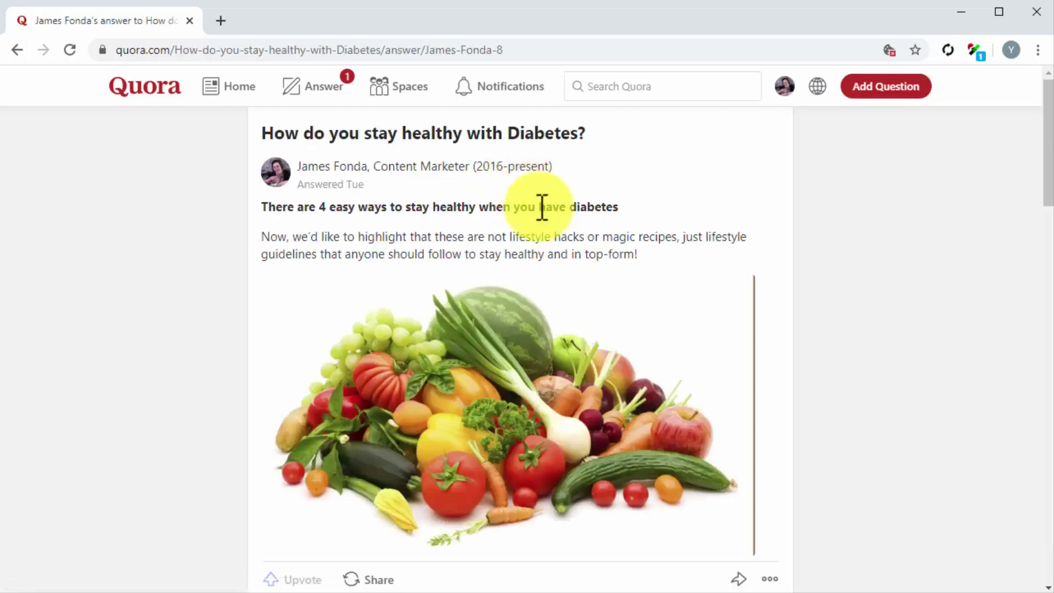
pyautogui.click(748, 582)
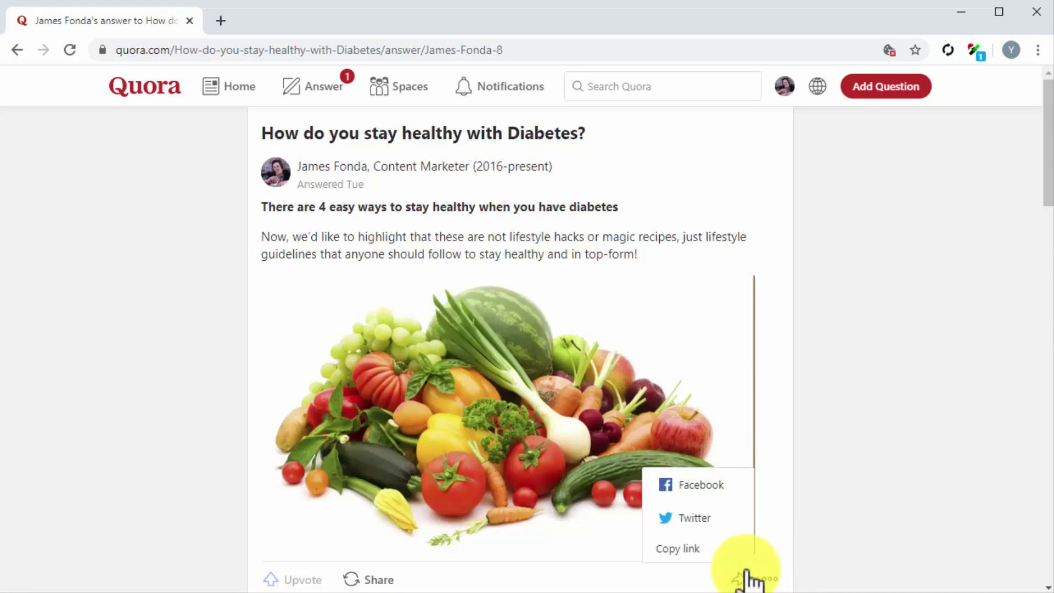
# Post the Diabetes answer to Facebook with the pasted invitation to join on Quora
pyautogui.click(708, 486)
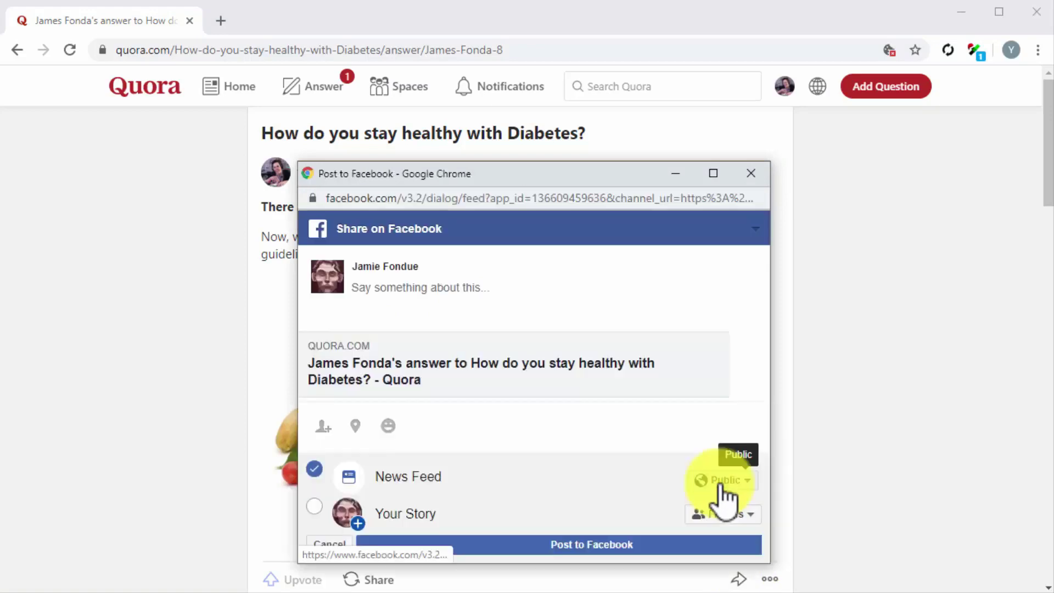
pyautogui.click(466, 286)
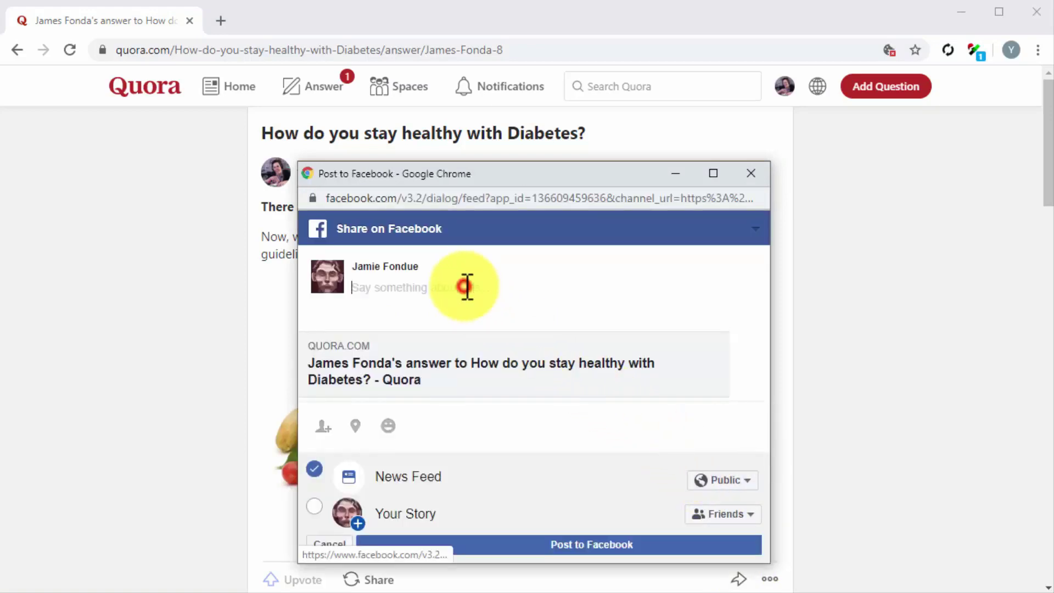
pyautogui.write("I'm answering questions about diabetes care on Quora. Come join me in!")
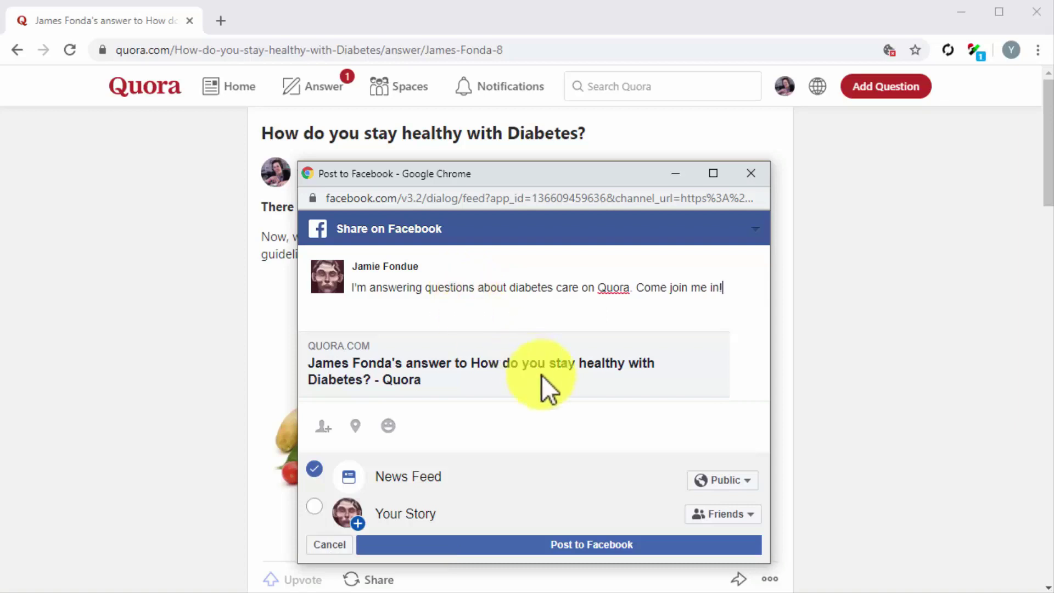
pyautogui.click(654, 537)
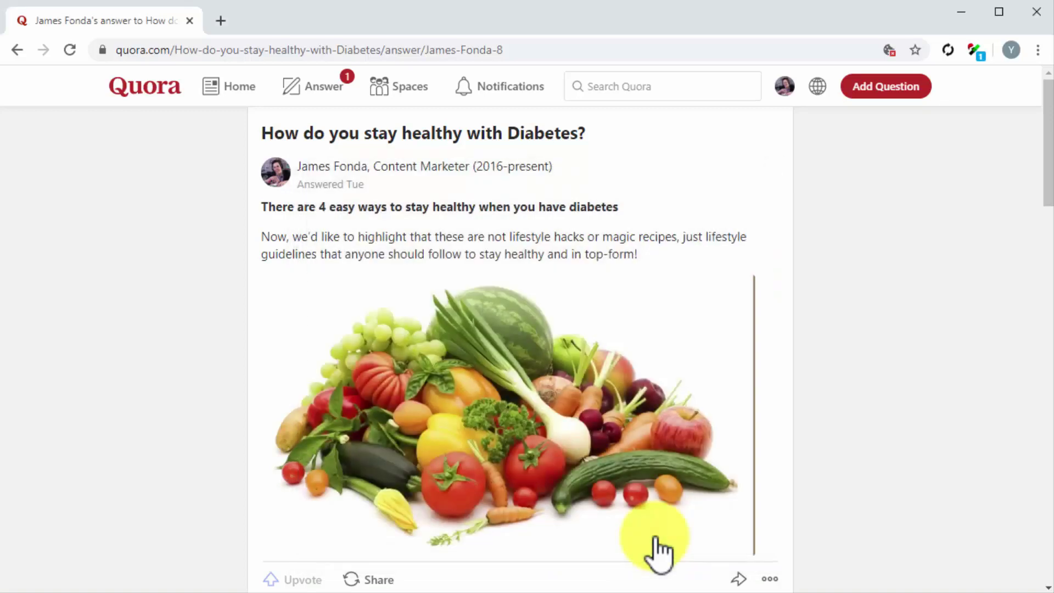
# Tweet the answer and close the Twitter confirmation window
pyautogui.click(739, 579)
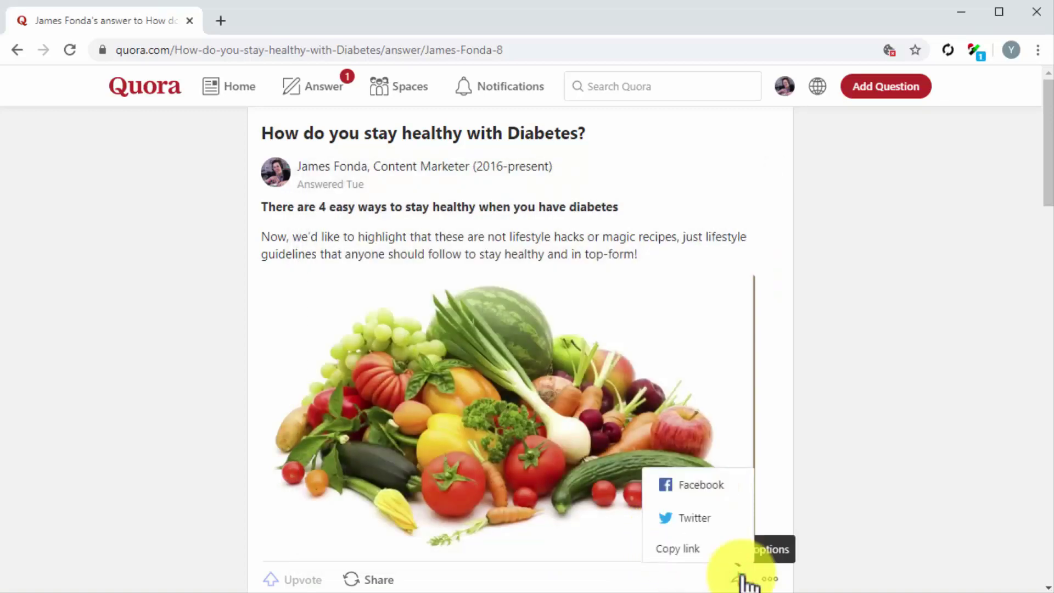
pyautogui.click(732, 541)
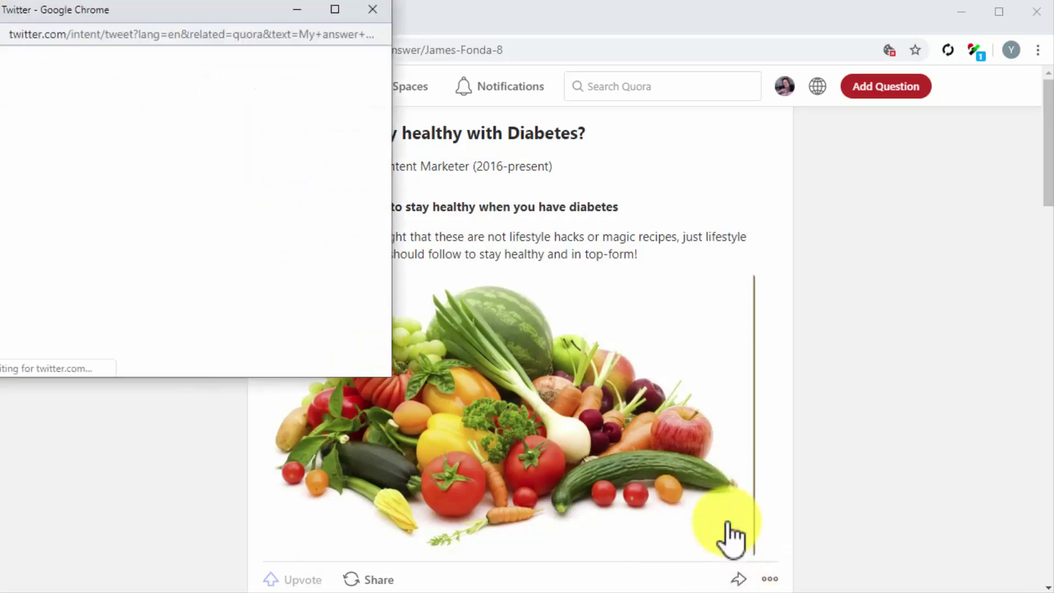
pyautogui.moveTo(276, 22); pyautogui.dragTo(325, 55)
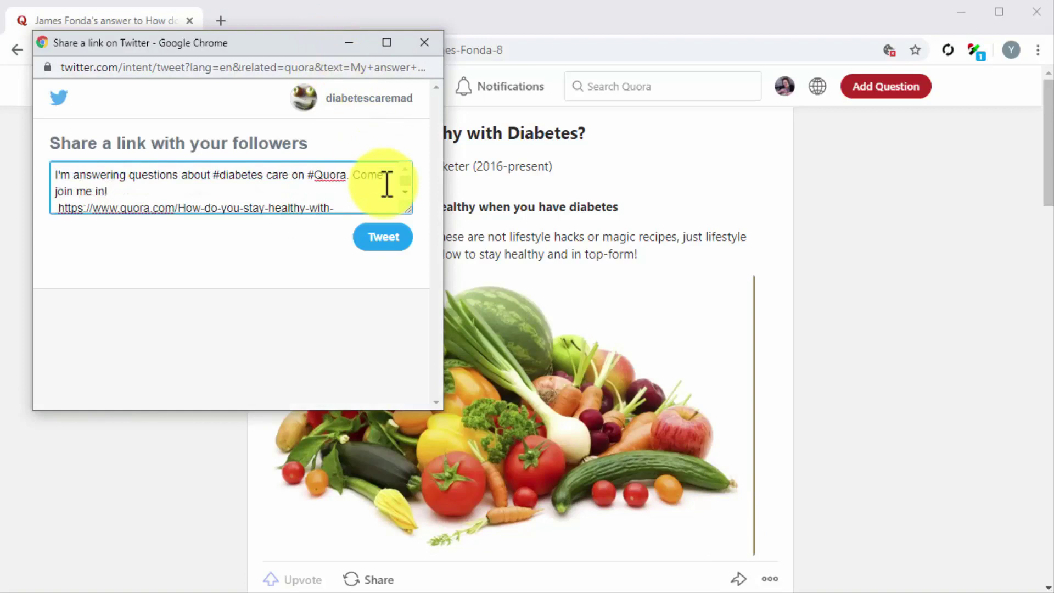
pyautogui.click(382, 241)
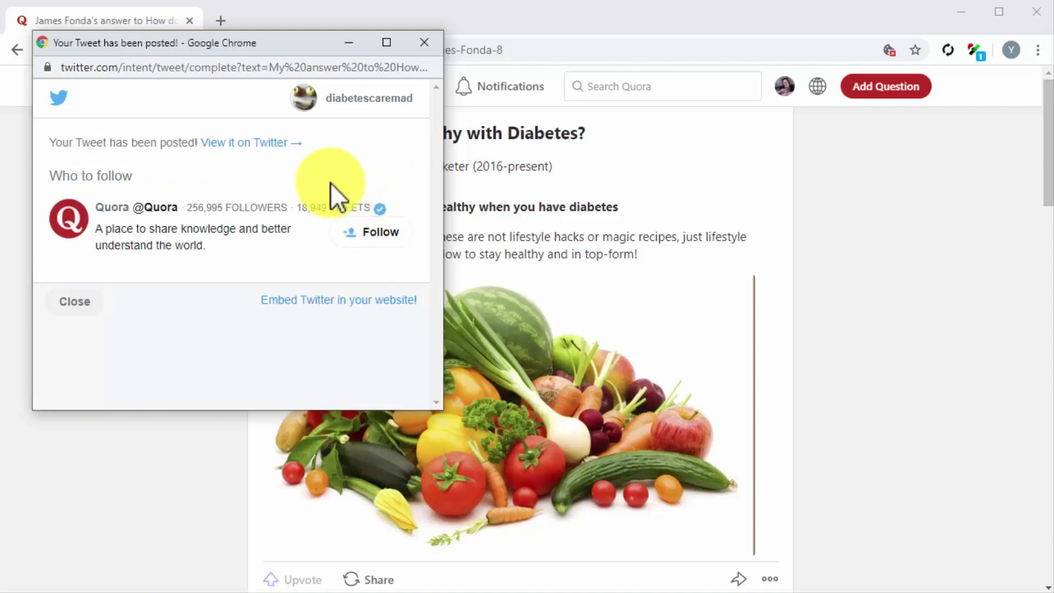
pyautogui.click(98, 300)
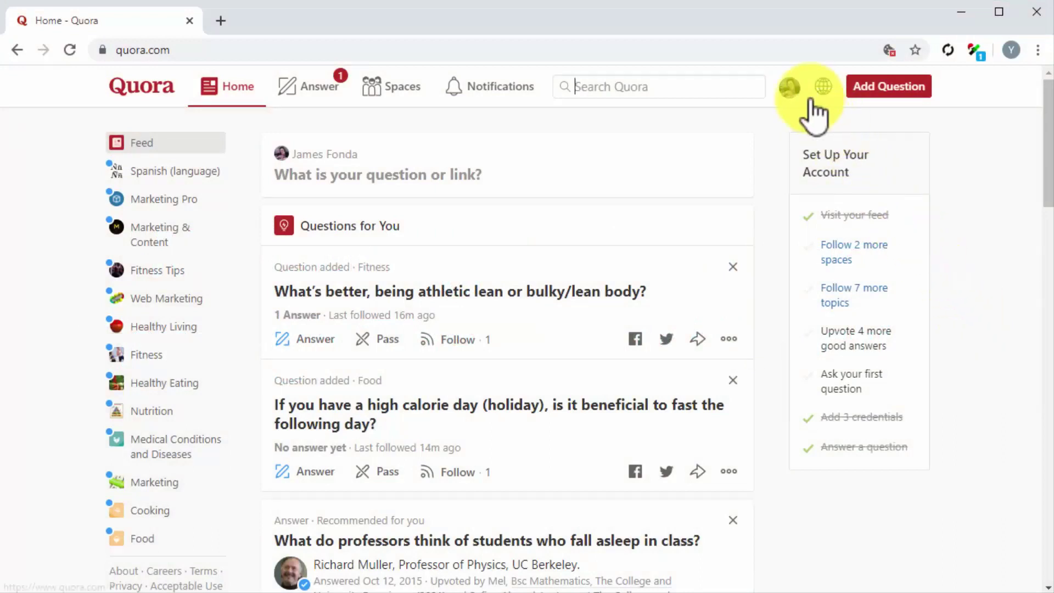
# Open Stats and show the figures for the Diabetes healthy-living answer
pyautogui.click(791, 92)
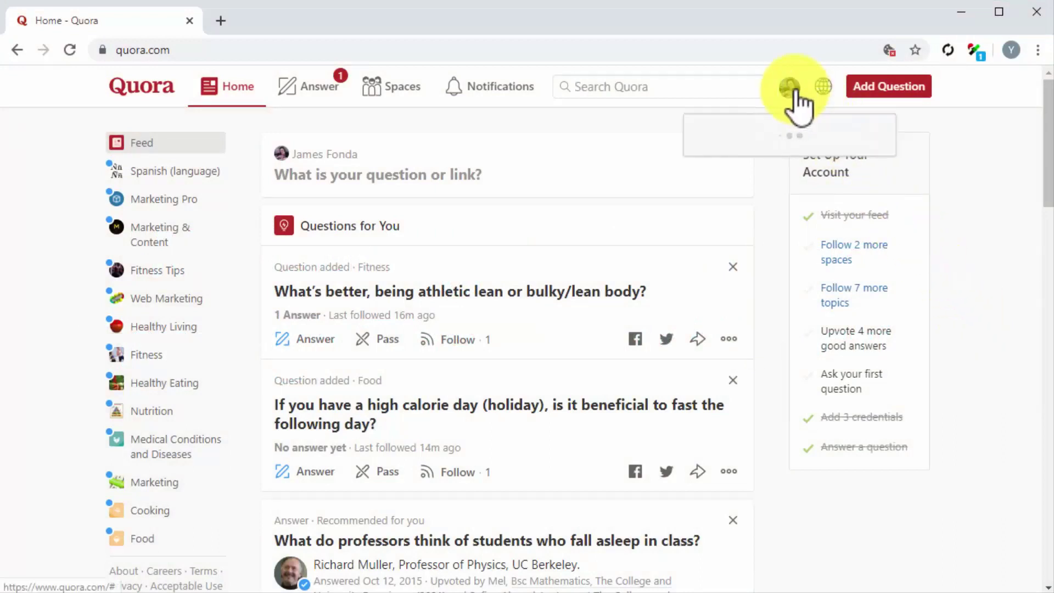
pyautogui.click(732, 348)
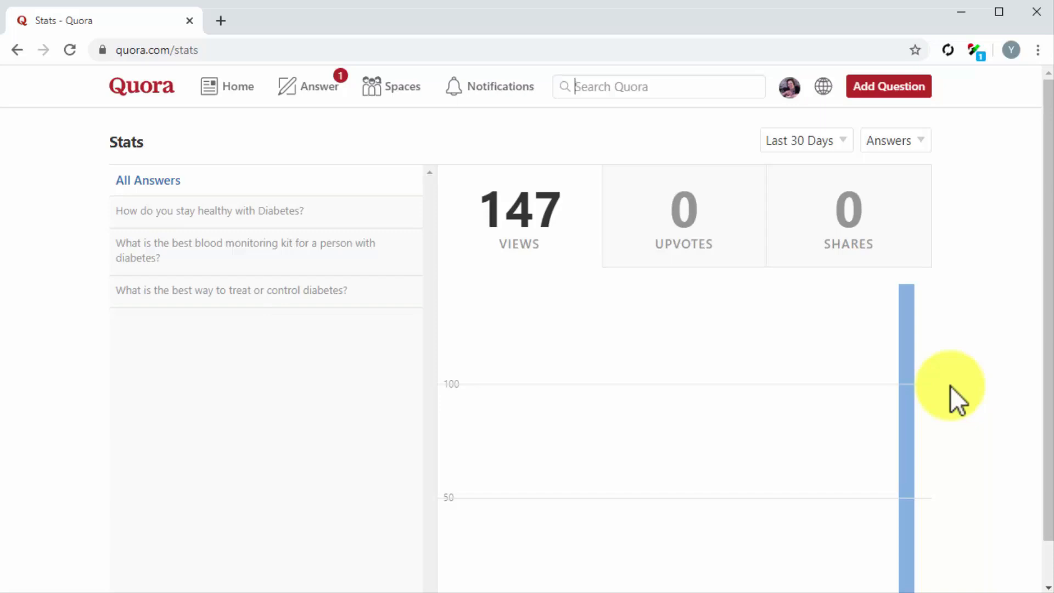
pyautogui.scroll(-2, 950, 387)
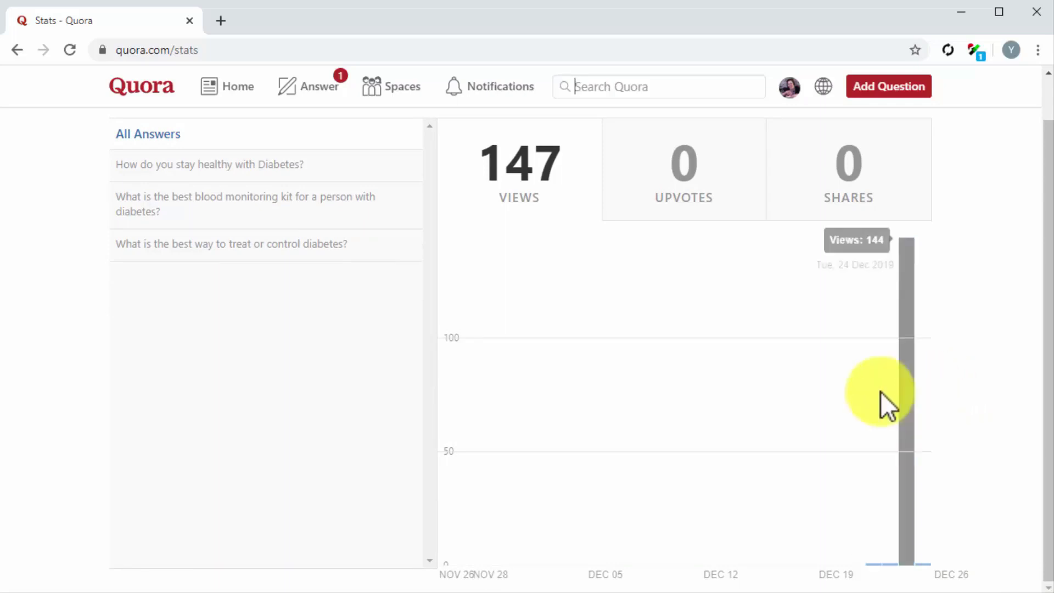
pyautogui.click(270, 166)
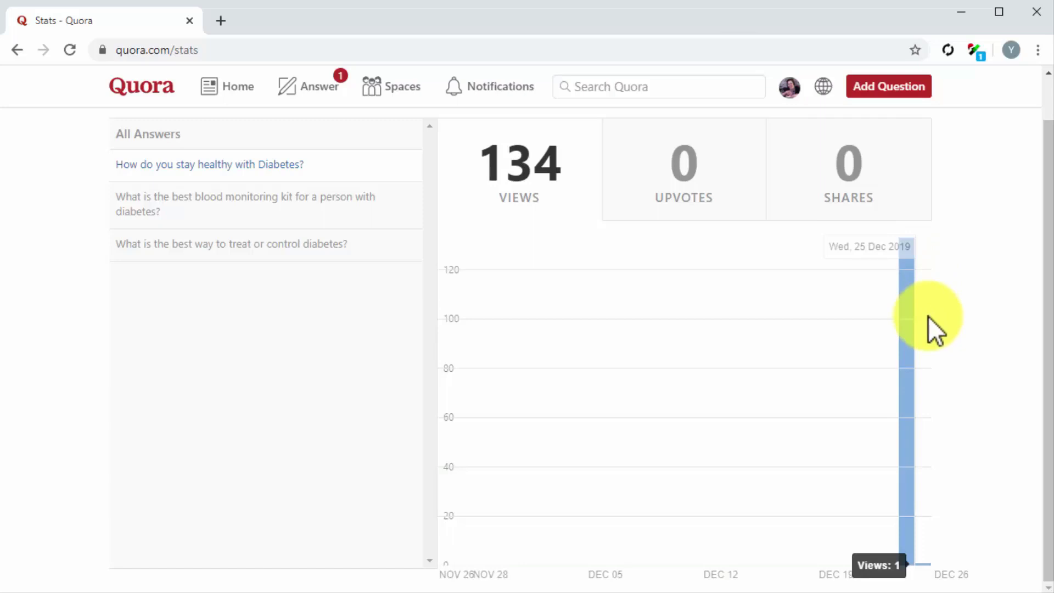
# Check the Upvotes and Shares tabs, then switch the content filter to All Content
pyautogui.click(721, 166)
pyautogui.click(813, 172)
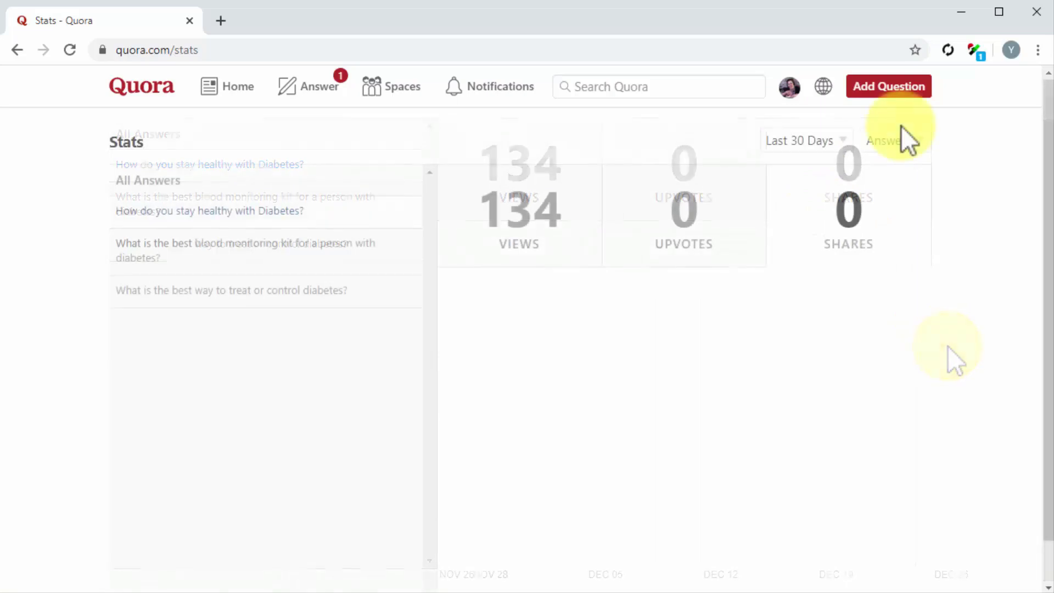
pyautogui.click(900, 142)
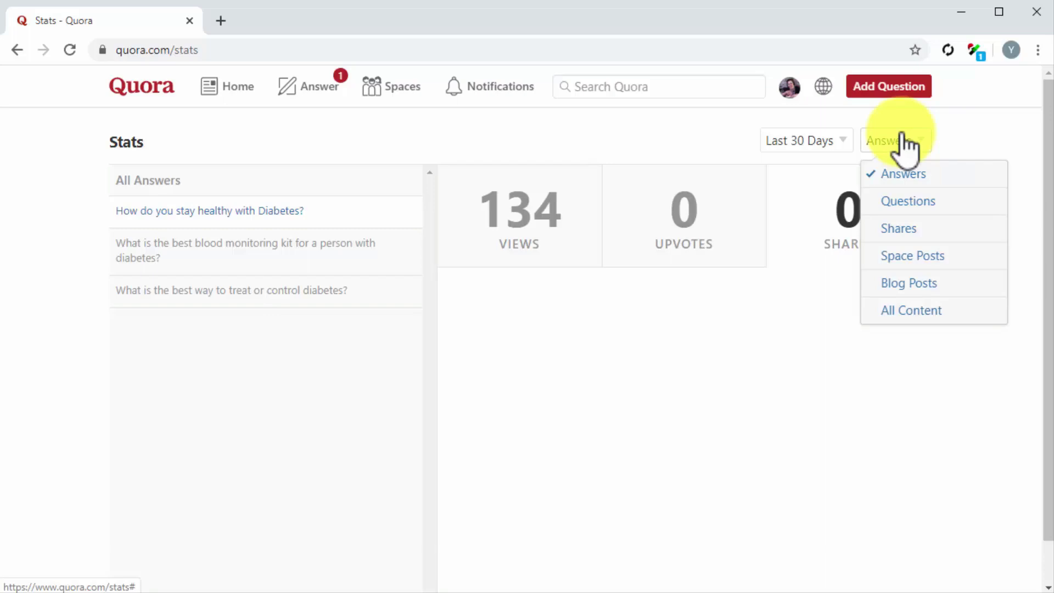
pyautogui.click(902, 311)
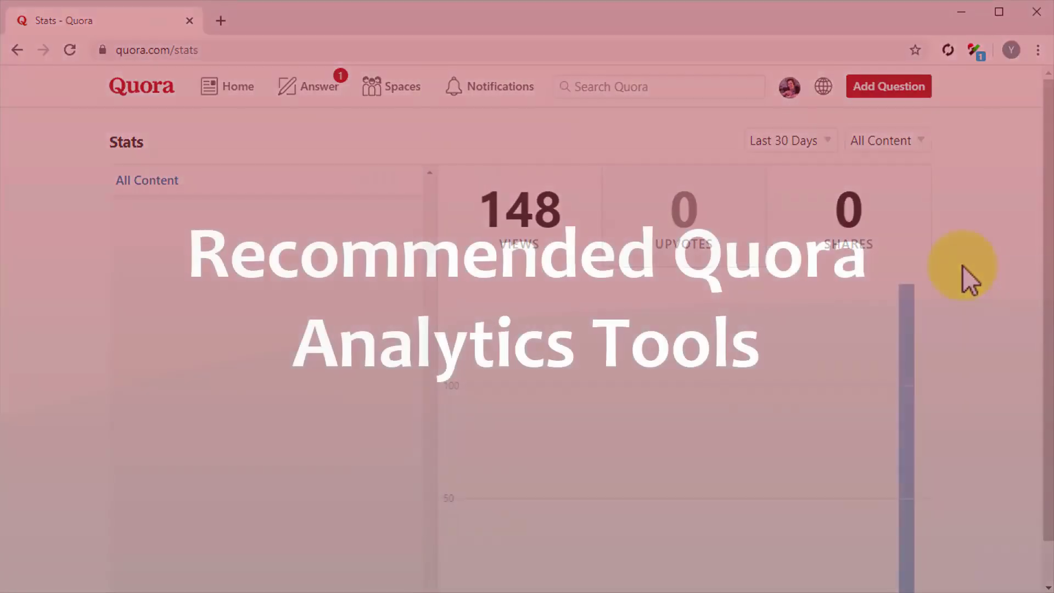